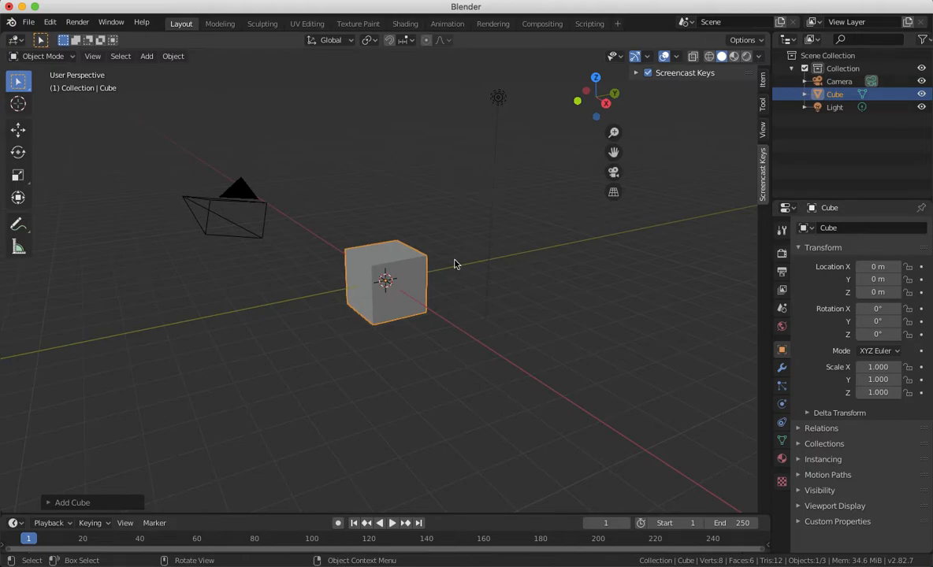
Delete the default cube and add a cylinder mesh in its place
{"action": "left_click", "coordinate": [400, 264]}
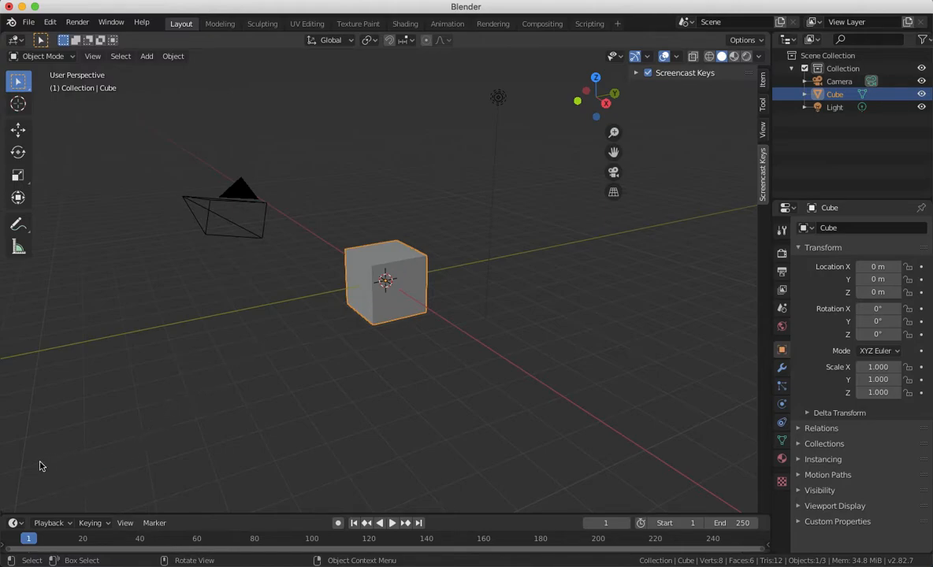
{"action": "key", "text": "x"}
{"action": "left_click", "coordinate": [401, 265]}
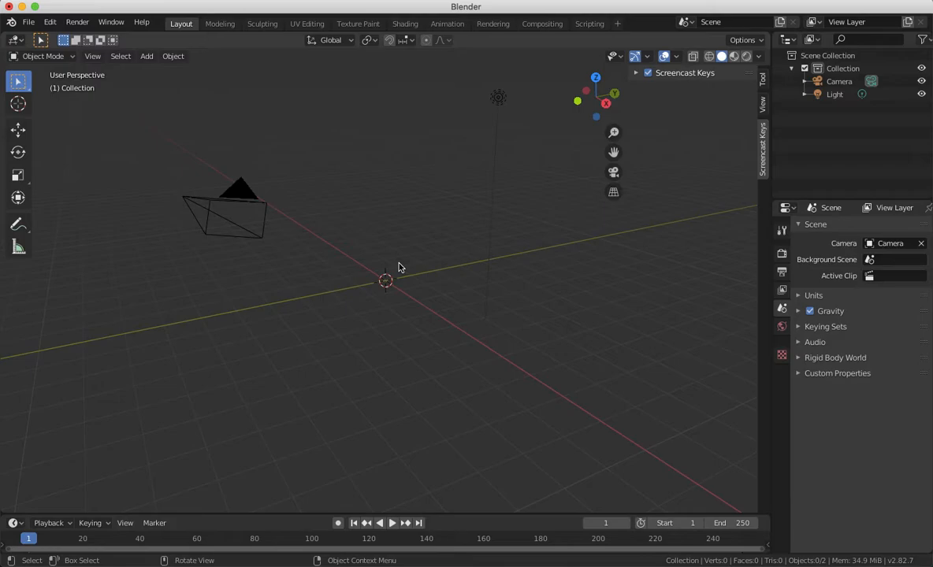
{"action": "key", "text": "shift+a"}
{"action": "mouse_move", "coordinate": [399, 267]}
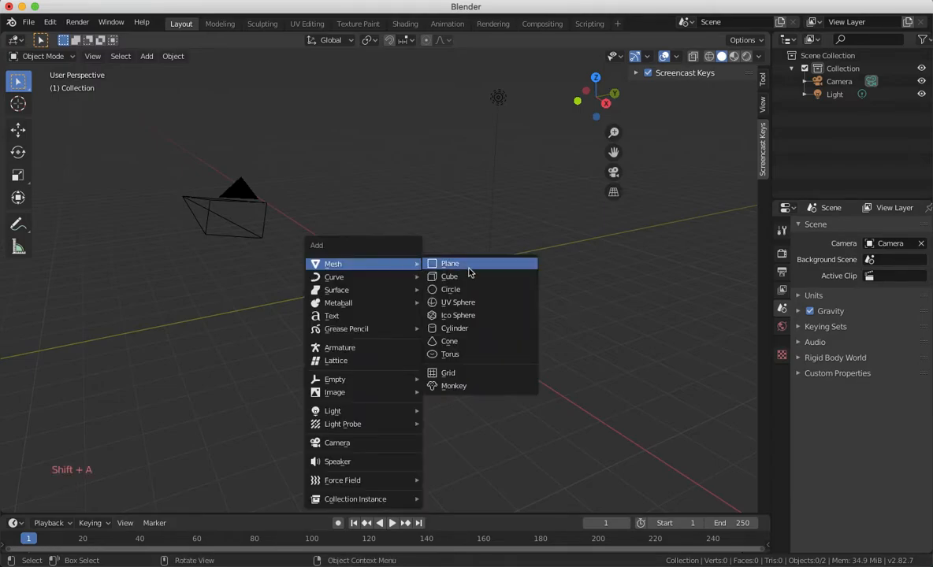
{"action": "left_click", "coordinate": [471, 330]}
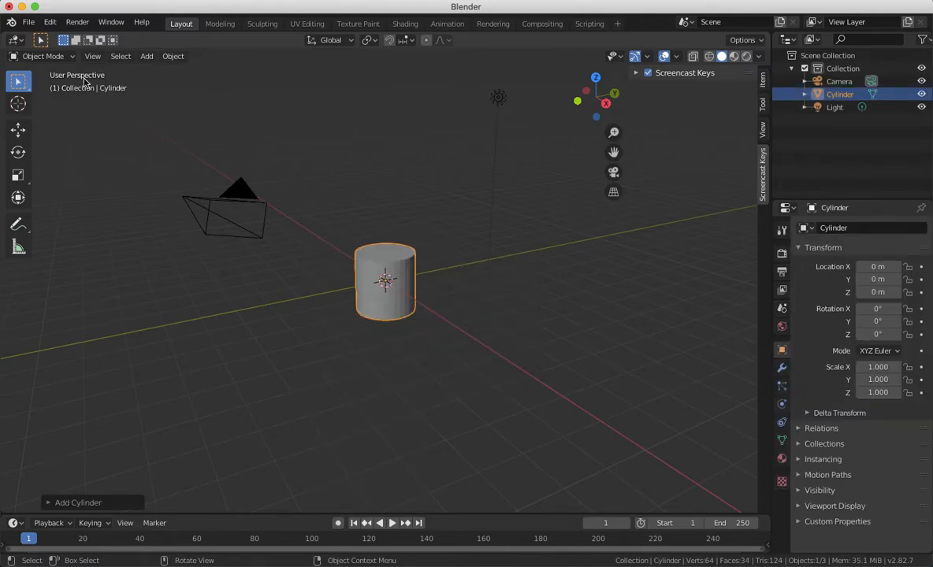
Switch the viewport to orthographic projection and check the cylinder from the front, right and top views
{"action": "key", "text": "KP_5"}
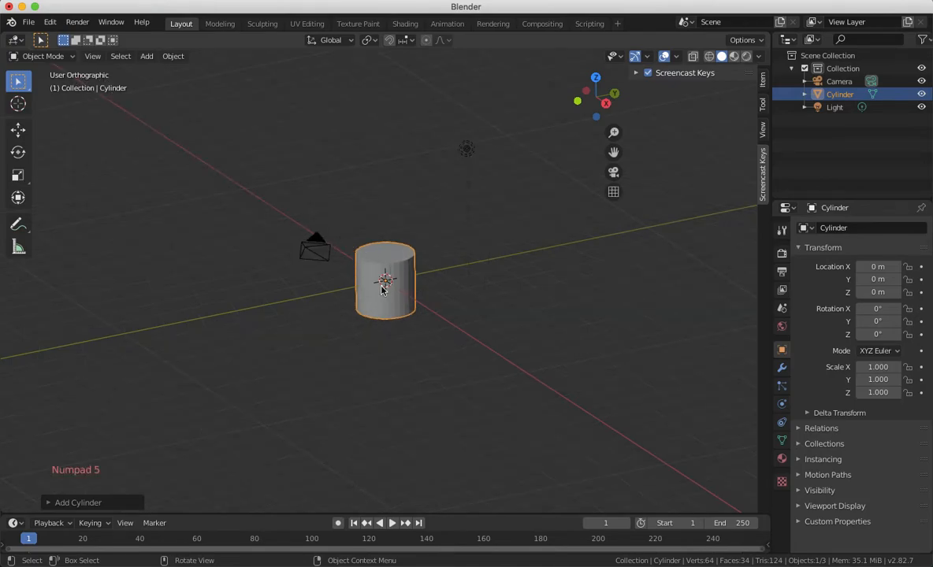
{"action": "key", "text": "KP_1"}
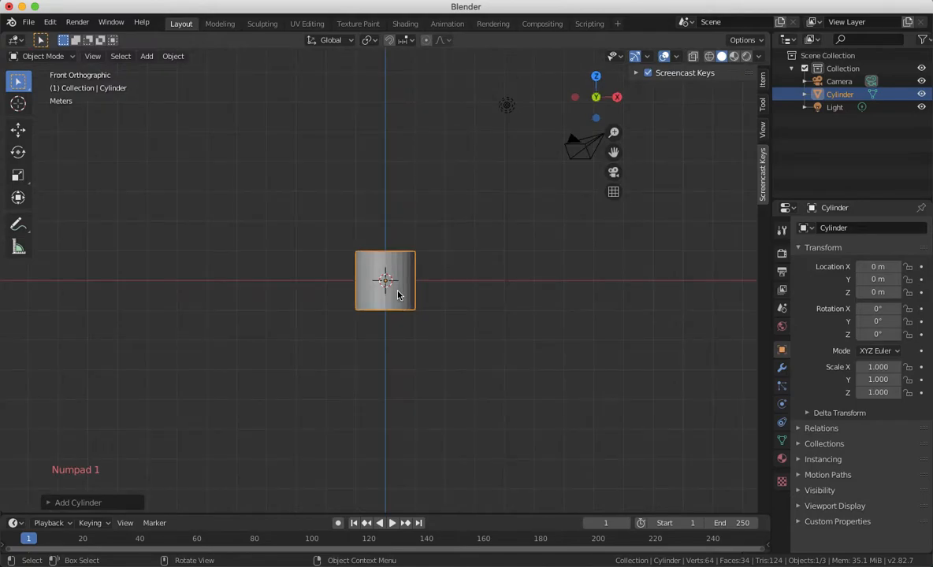
{"action": "key", "text": "KP_3"}
{"action": "key", "text": "KP_7"}
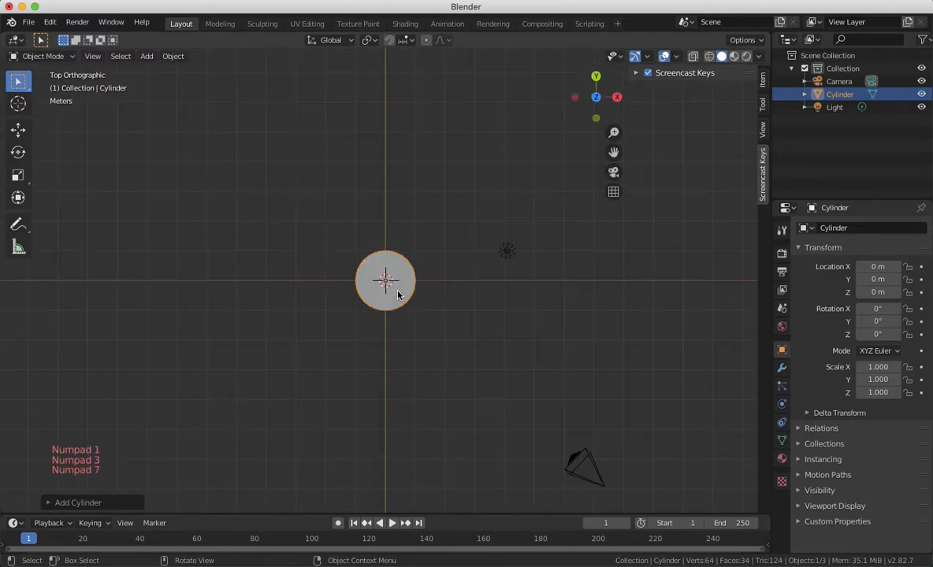
{"action": "key", "text": "KP_1"}
{"action": "middle_click_drag", "start_coordinate": [398, 292], "coordinate": [383, 266]}
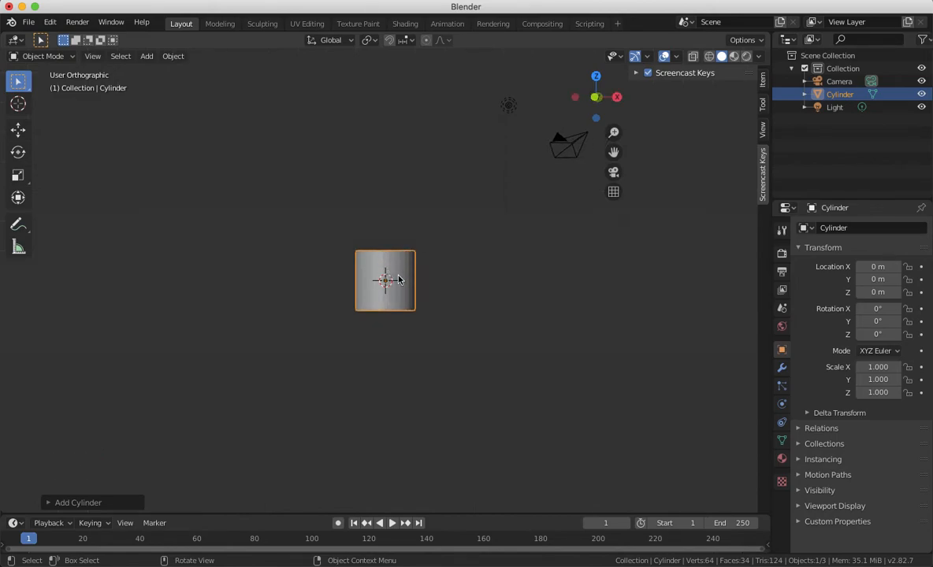
Move the cylinder up along the Z axis by about 1.02 m so its base sits near the ground plane
{"action": "key", "text": "g"}
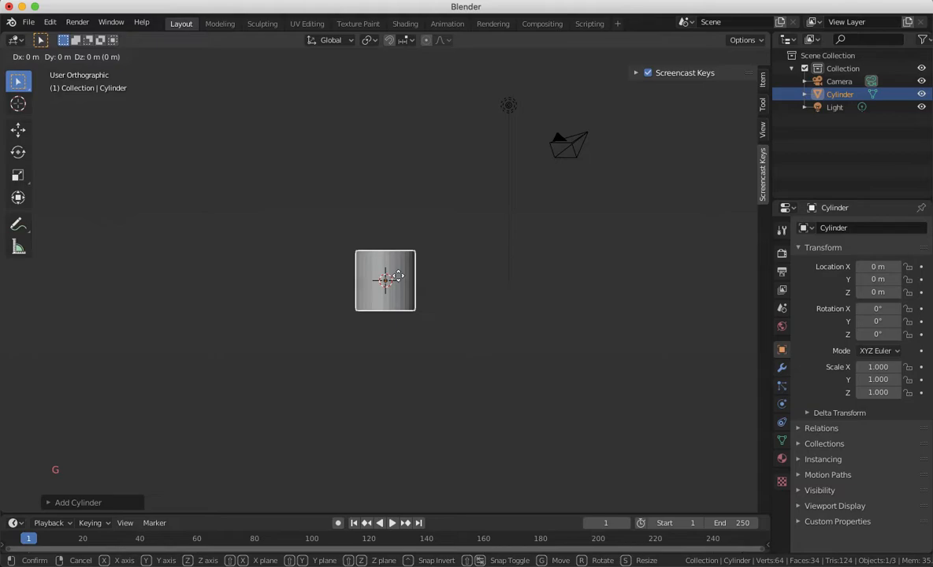
{"action": "key", "text": "z"}
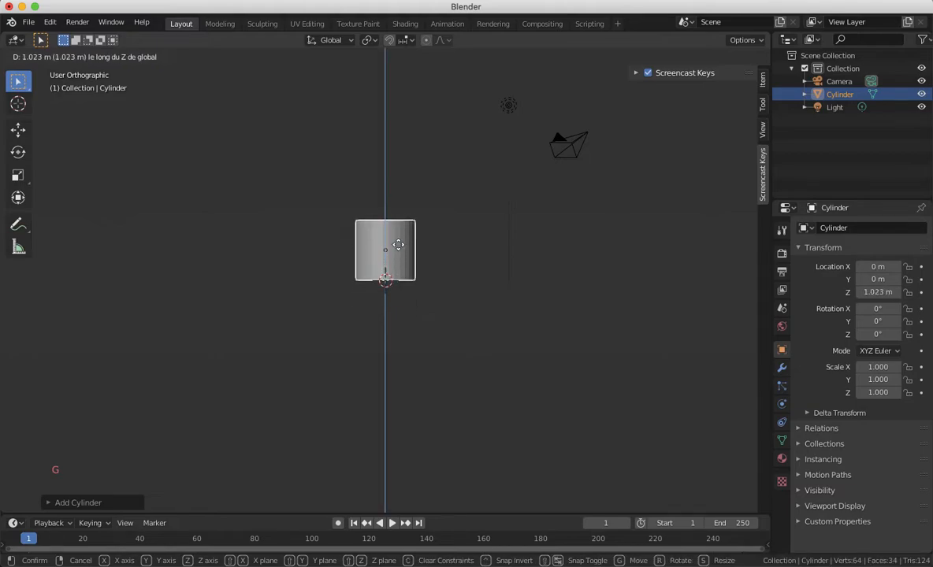
{"action": "left_click", "coordinate": [398, 245]}
Stretch the cylinder along the Z axis only, by a factor of about 1.65
{"action": "scroll", "coordinate": [435, 317], "scroll_direction": "down", "scroll_amount": 5}
{"action": "scroll", "coordinate": [435, 317], "scroll_direction": "up", "scroll_amount": 10}
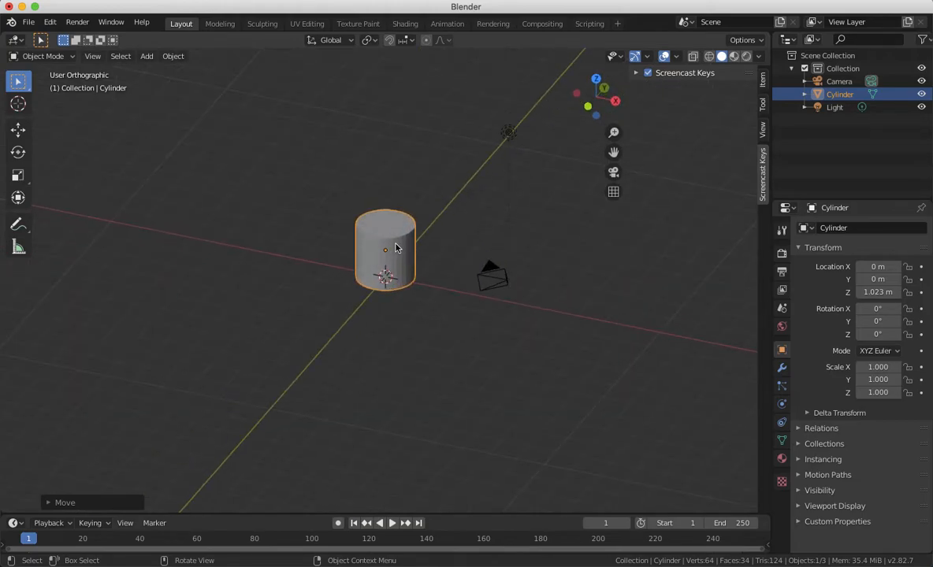
{"action": "key", "text": "s"}
{"action": "key", "text": "z"}
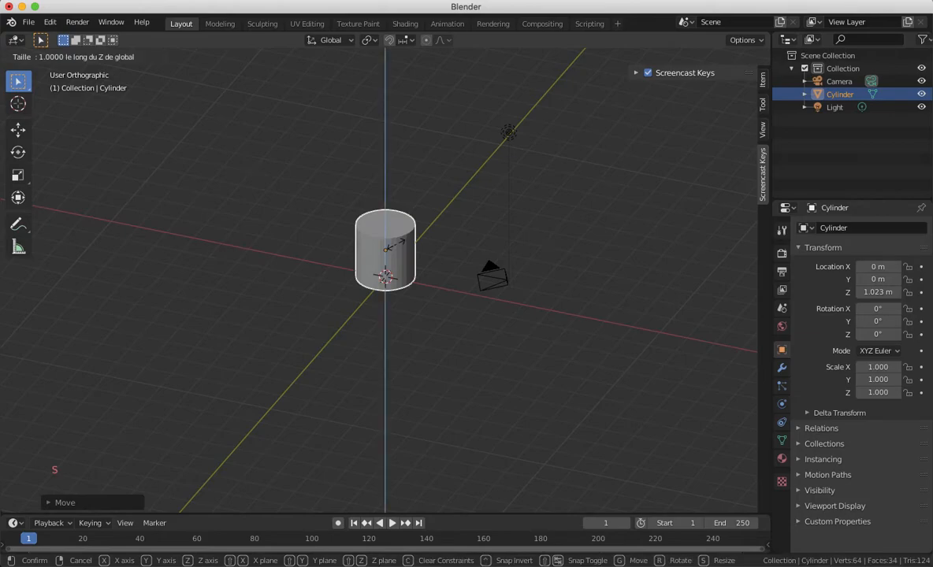
{"action": "left_click", "coordinate": [396, 234]}
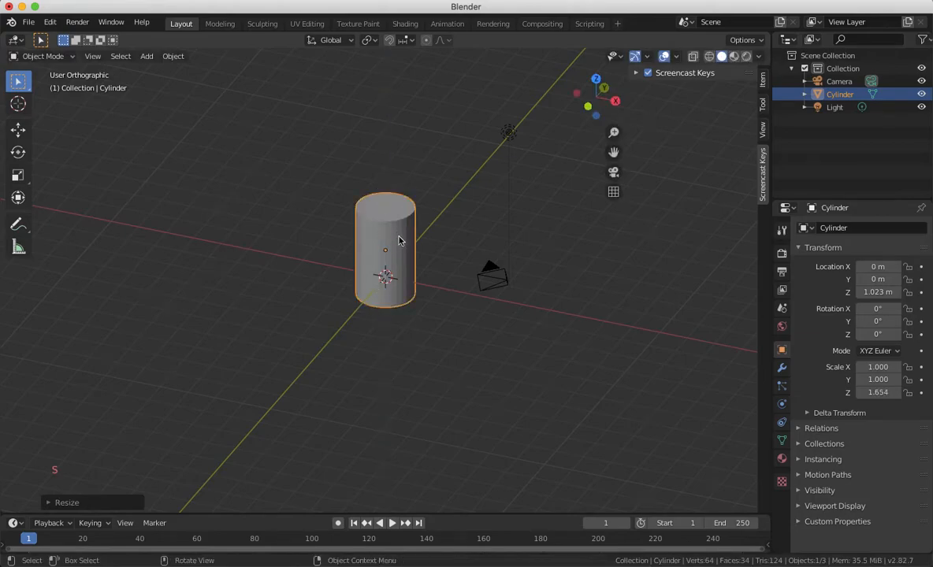
Enter Edit Mode on the cylinder and deselect all of its geometry
{"action": "scroll", "coordinate": [413, 276], "scroll_direction": "down", "scroll_amount": 5}
{"action": "scroll", "coordinate": [413, 276], "scroll_direction": "down", "scroll_amount": 5}
{"action": "scroll", "coordinate": [413, 277], "scroll_direction": "up", "scroll_amount": 6}
{"action": "scroll", "coordinate": [413, 282], "scroll_direction": "up", "scroll_amount": 4}
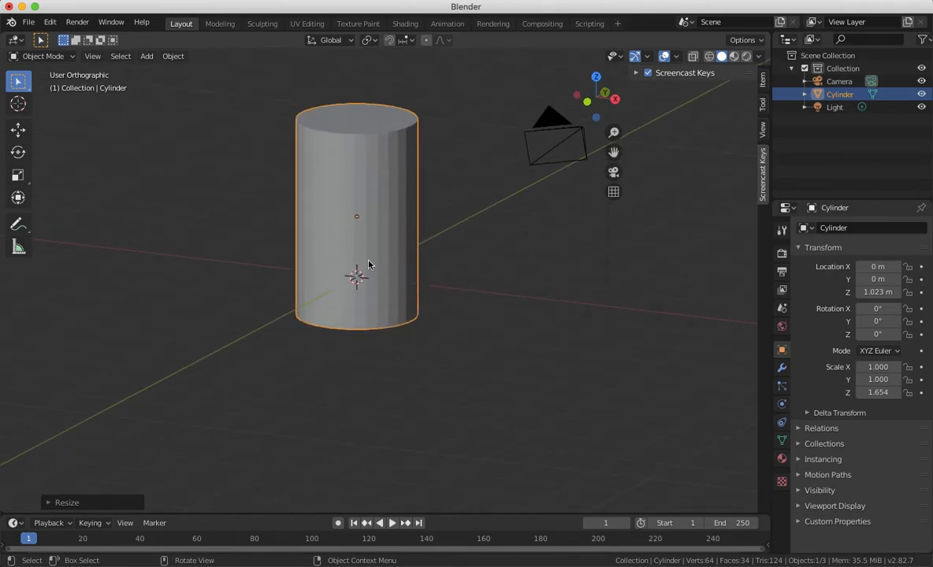
{"action": "left_click", "coordinate": [367, 163]}
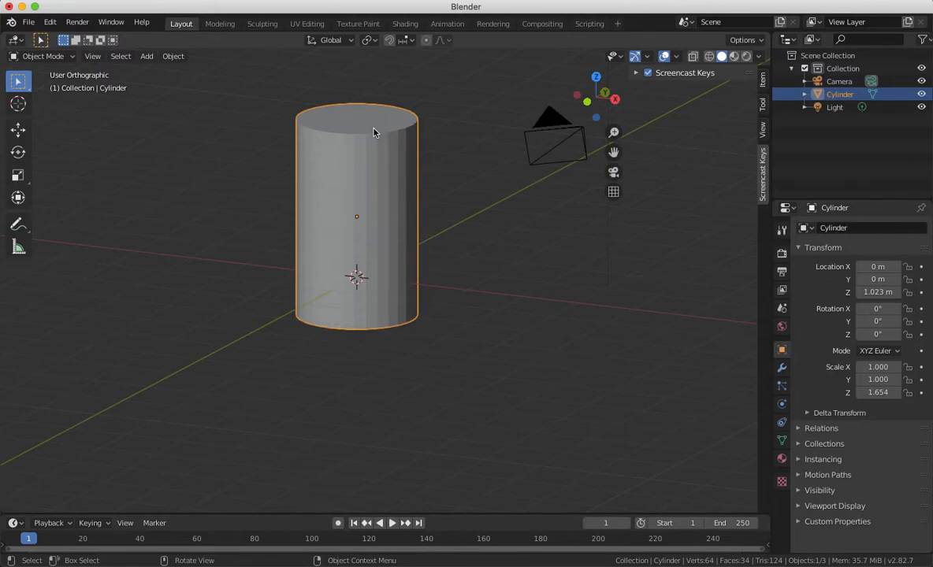
{"action": "left_click", "coordinate": [372, 173]}
{"action": "key", "text": "Tab"}
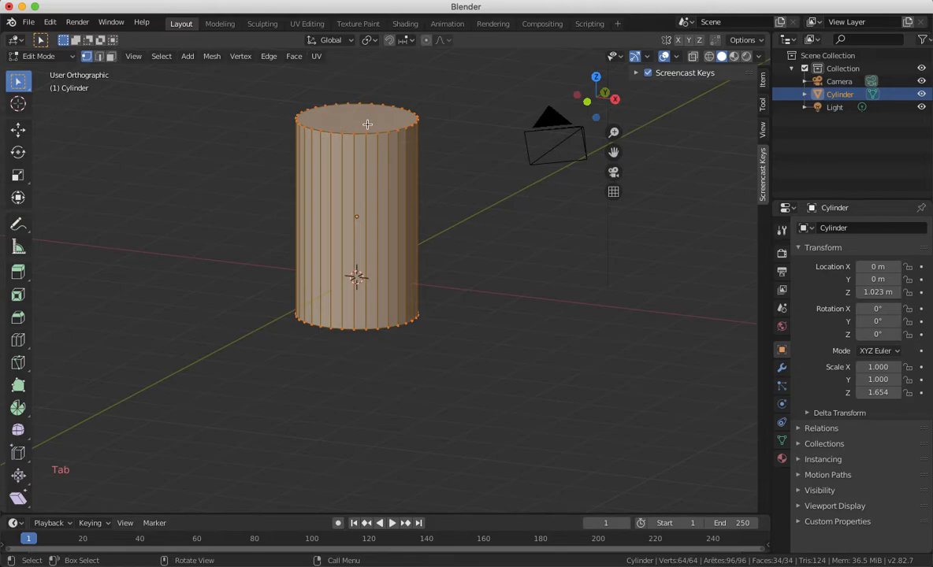
{"action": "key", "text": "a"}
{"action": "key", "text": "a"}
{"action": "key", "text": "a"}
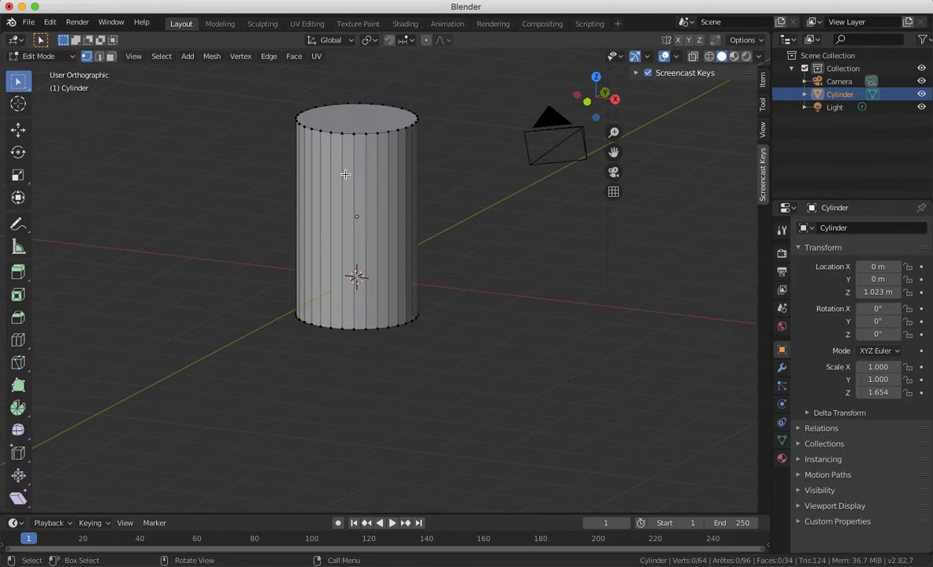
Switch to face selection and select only the cylinder's top face
{"action": "left_click", "coordinate": [349, 109]}
{"action": "left_click", "coordinate": [108, 58]}
{"action": "left_click", "coordinate": [338, 110]}
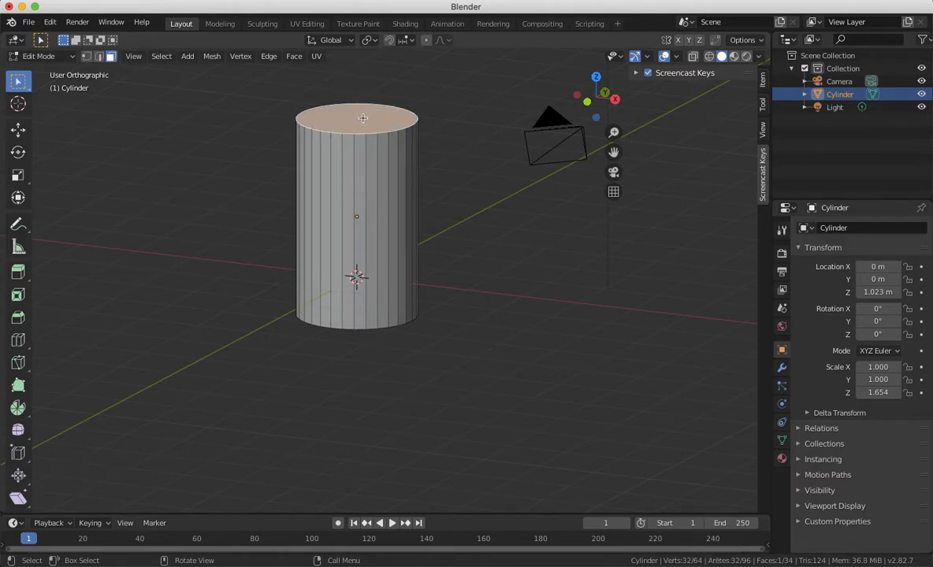
{"action": "key", "text": "s"}
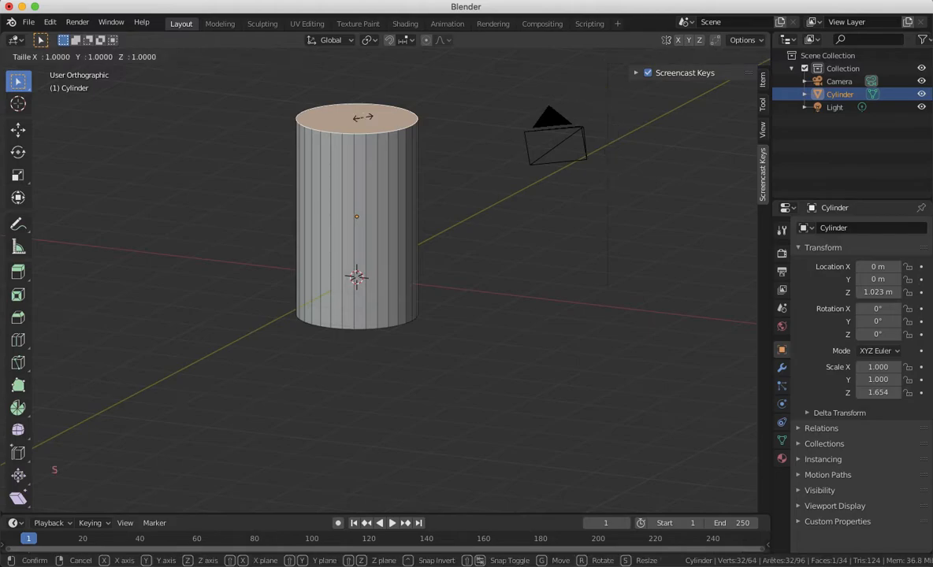
{"action": "key", "text": "Escape"}
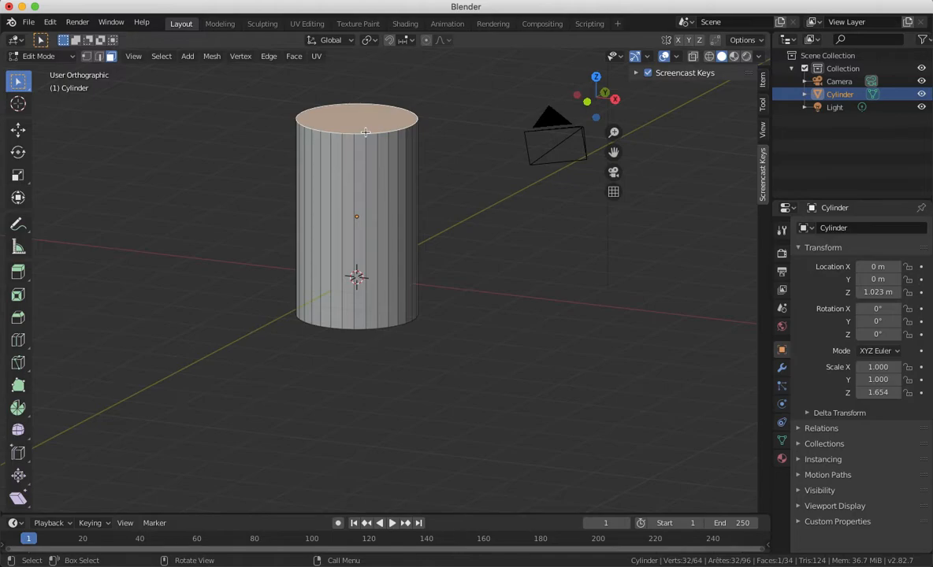
Extrude the top face in place and scale the new face slightly inward to form a thin rim
{"action": "key", "text": "e"}
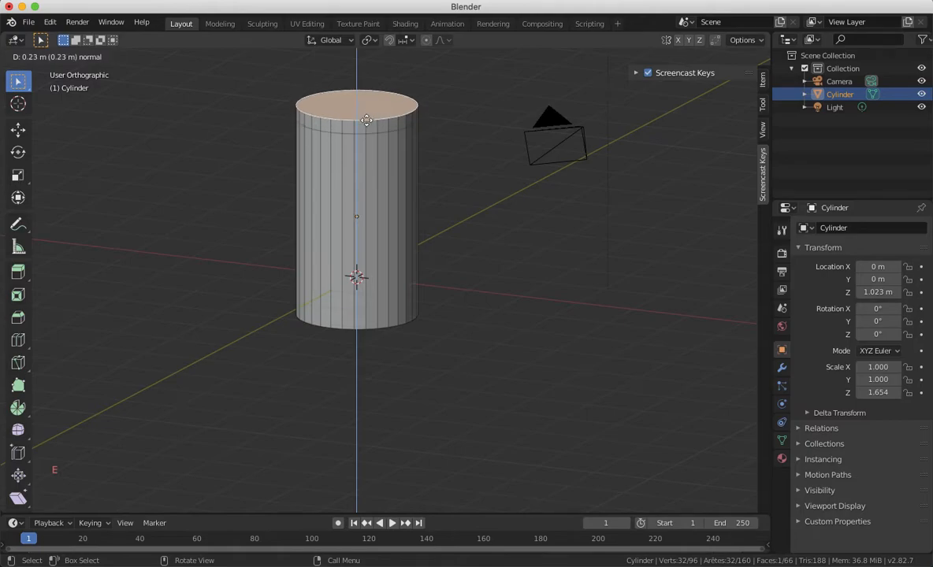
{"action": "left_click", "coordinate": [380, 123]}
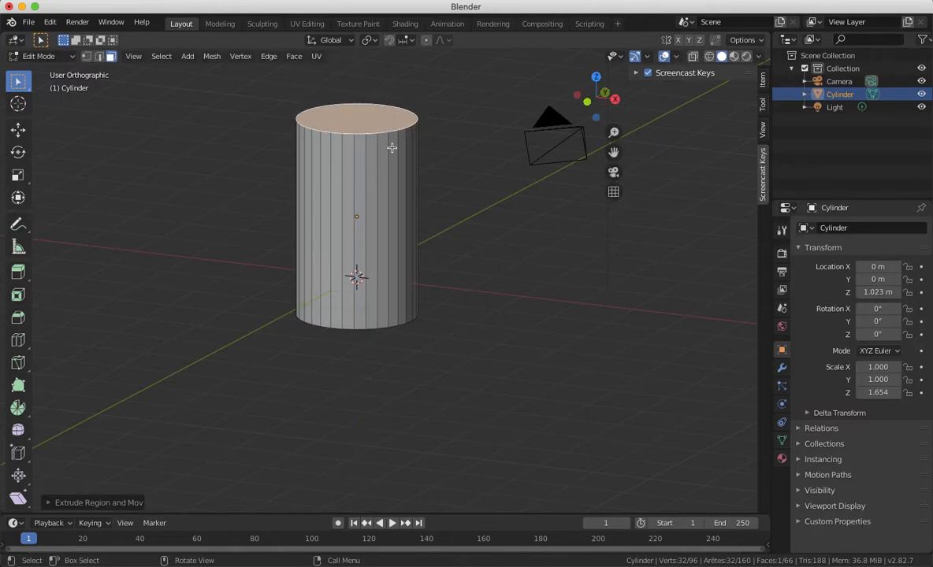
{"action": "key", "text": "s"}
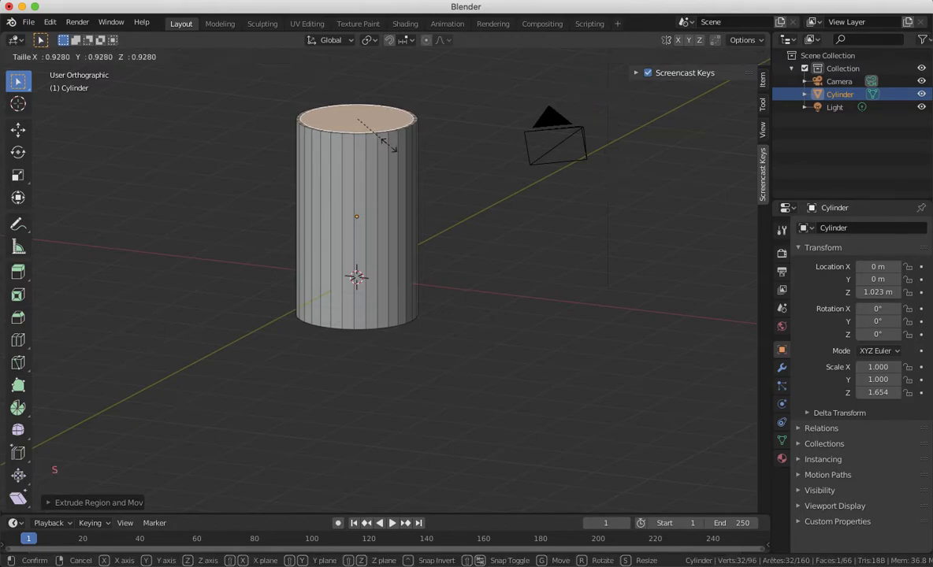
{"action": "left_click", "coordinate": [385, 140]}
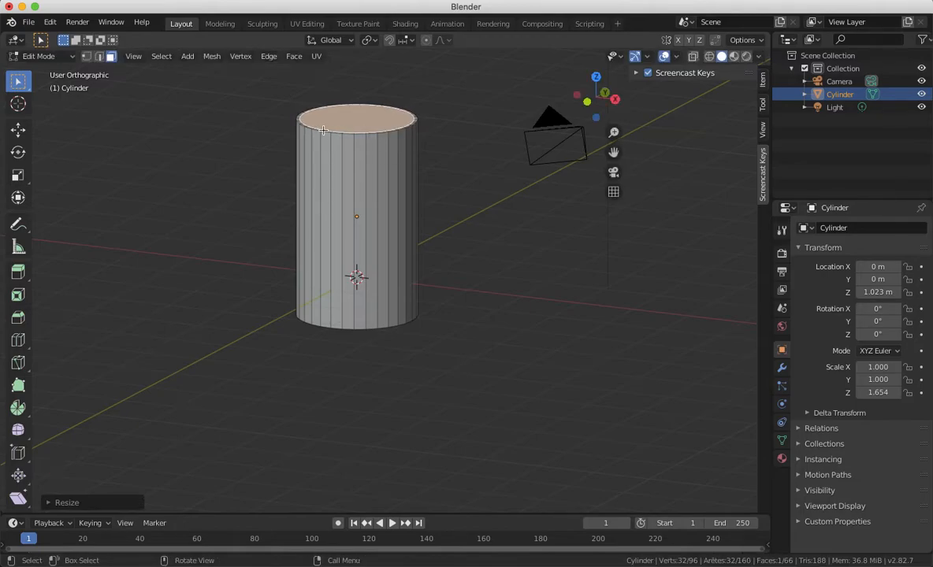
Extrude the inner top face a short distance downward along the Z axis to recess it below the rim
{"action": "scroll", "coordinate": [323, 133], "scroll_direction": "up", "scroll_amount": 5}
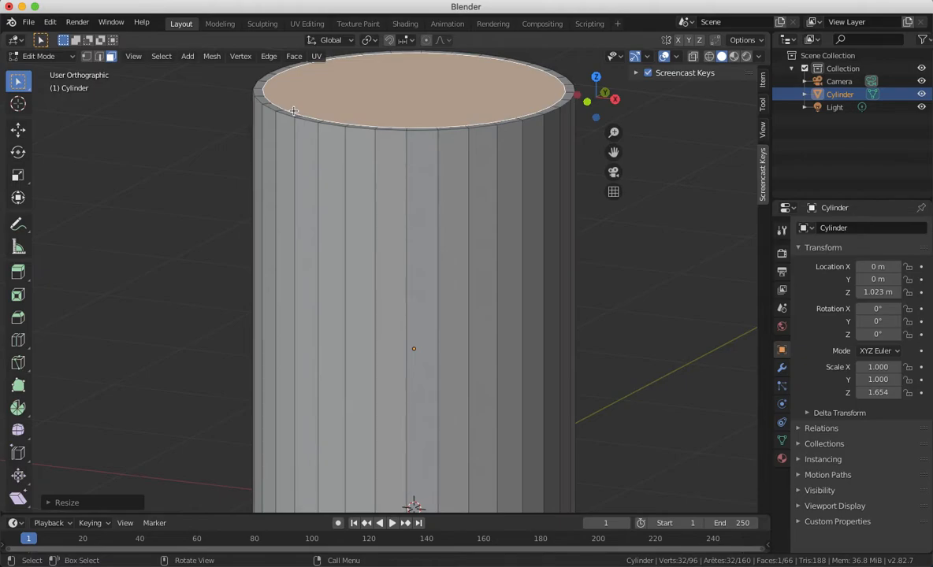
{"action": "key", "text": "e"}
{"action": "key", "text": "z"}
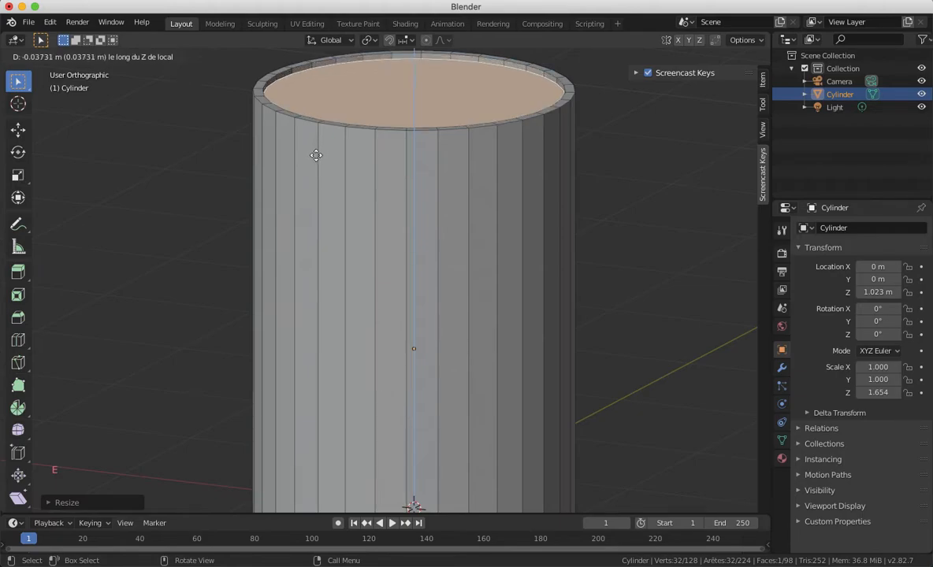
{"action": "left_click", "coordinate": [314, 157]}
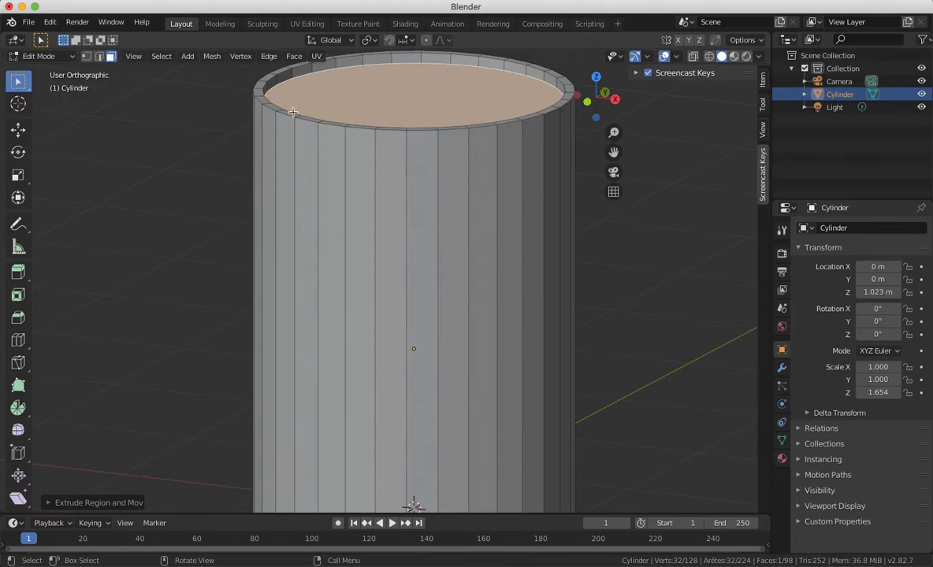
Switch to edge selection and select the whole outer edge loop of the top rim
{"action": "left_click", "coordinate": [98, 58]}
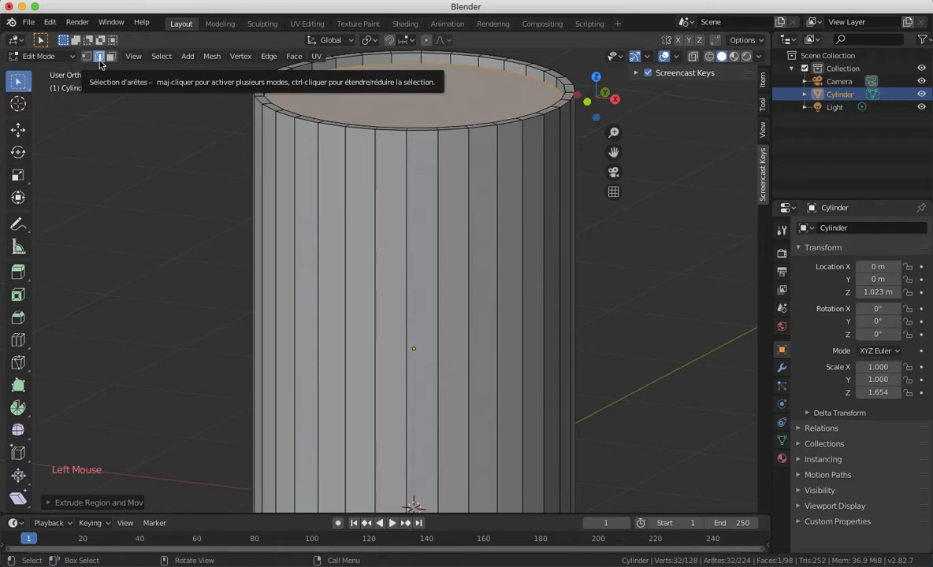
{"action": "left_click", "coordinate": [307, 120]}
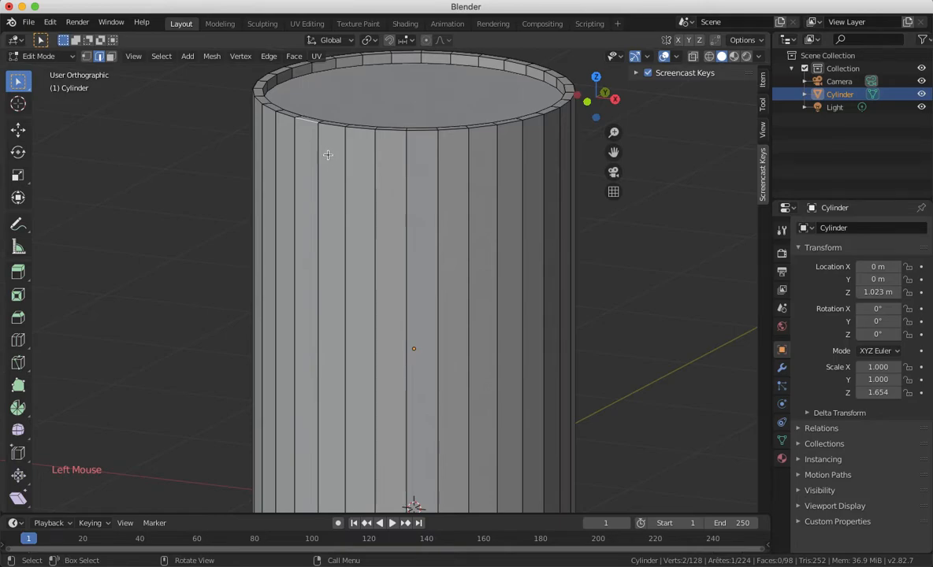
{"action": "left_click", "coordinate": [336, 128], "text": "alt"}
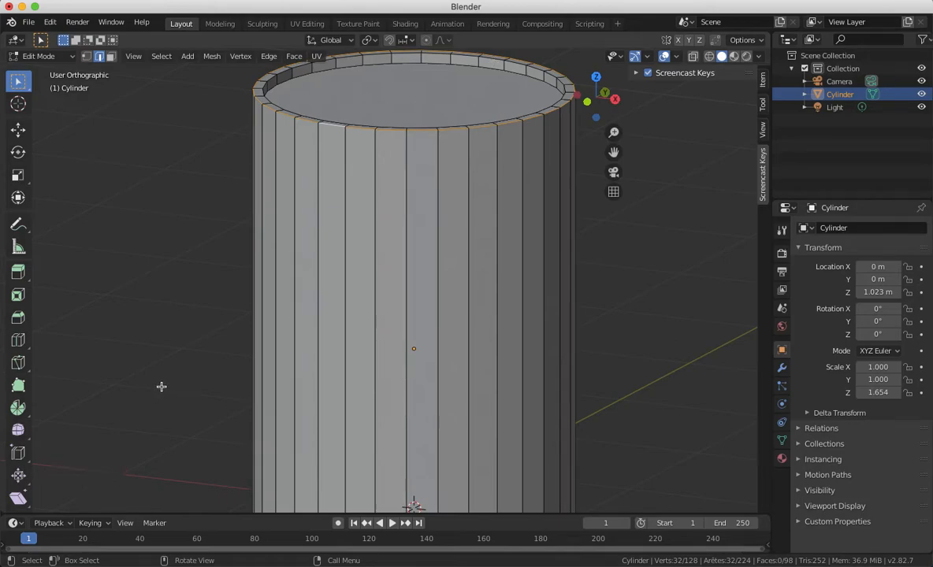
Bevel the rim's outer edge loop with the Bevel tool, using an offset of about 0.0144 m
{"action": "left_click", "coordinate": [21, 319]}
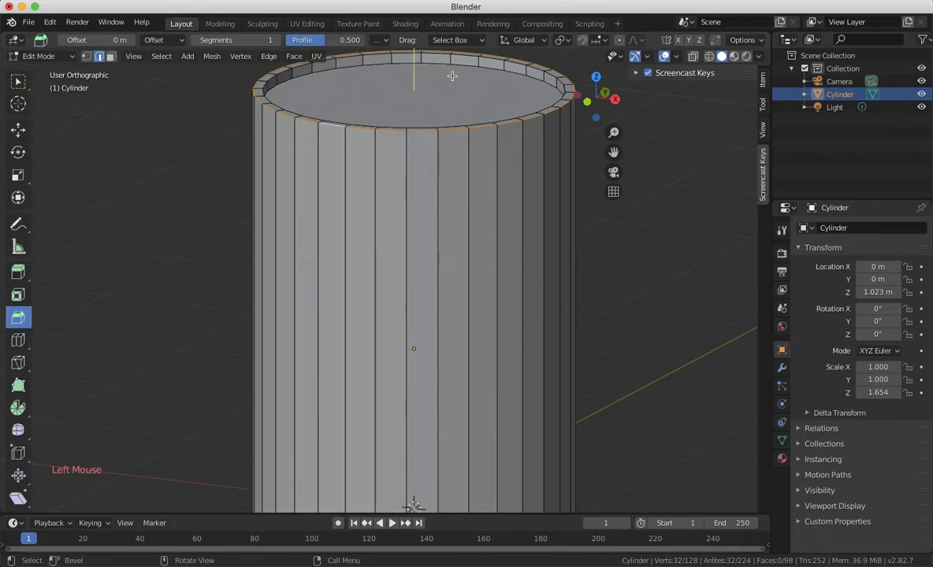
{"action": "scroll", "coordinate": [452, 76], "scroll_direction": "up", "scroll_amount": 5, "text": "shift"}
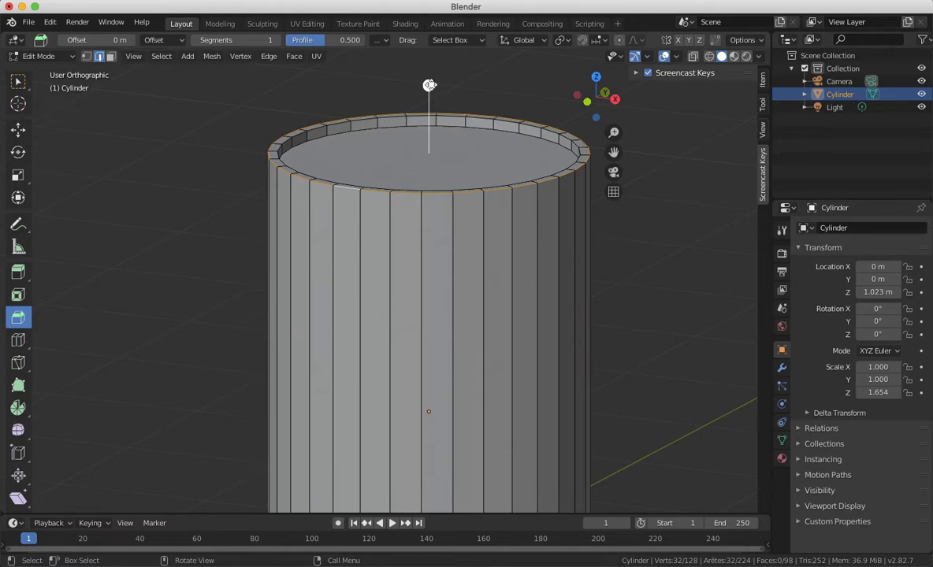
{"action": "left_click_drag", "start_coordinate": [429, 85], "coordinate": [464, 88]}
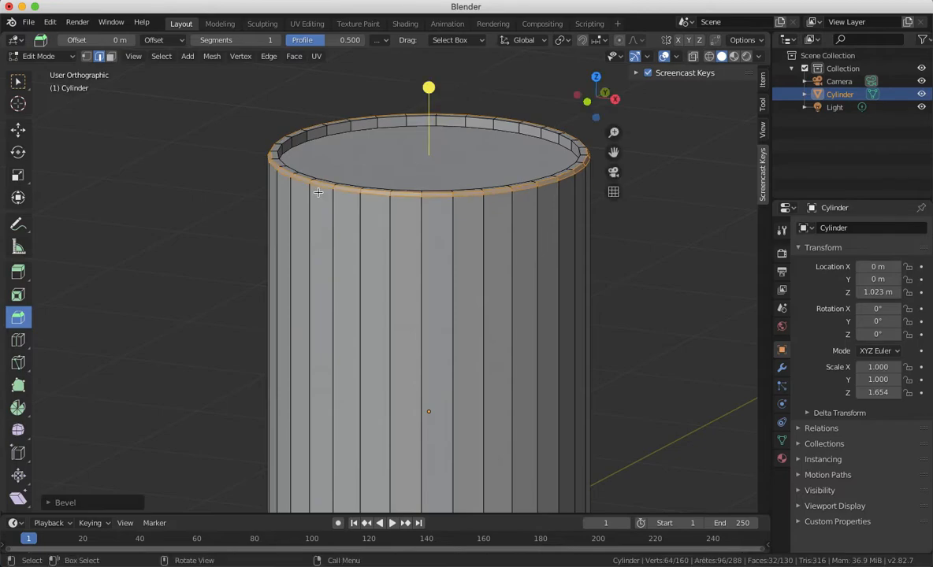
Set the bevel of the rim's outer edge to 3 segments
{"action": "scroll", "coordinate": [319, 186], "scroll_direction": "up", "scroll_amount": 5}
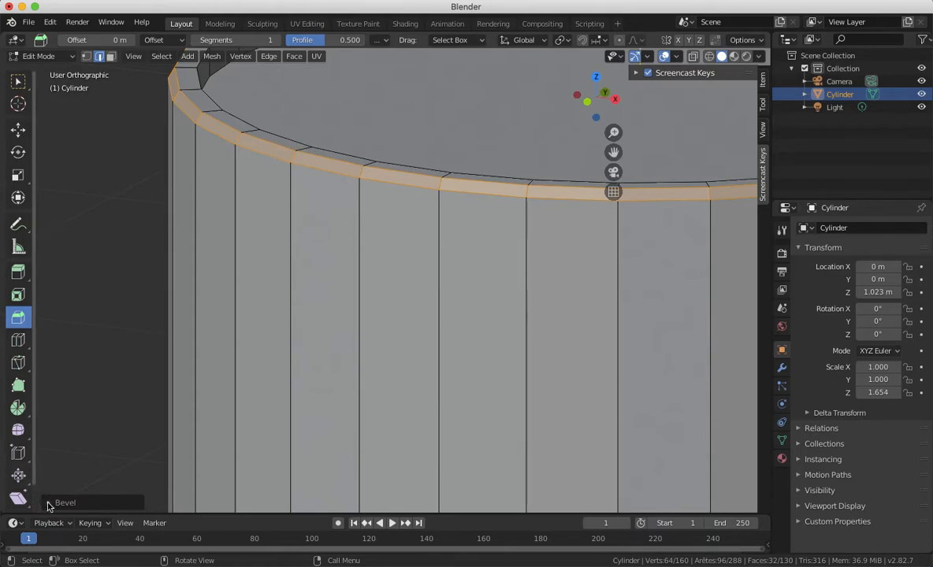
{"action": "left_click", "coordinate": [48, 506]}
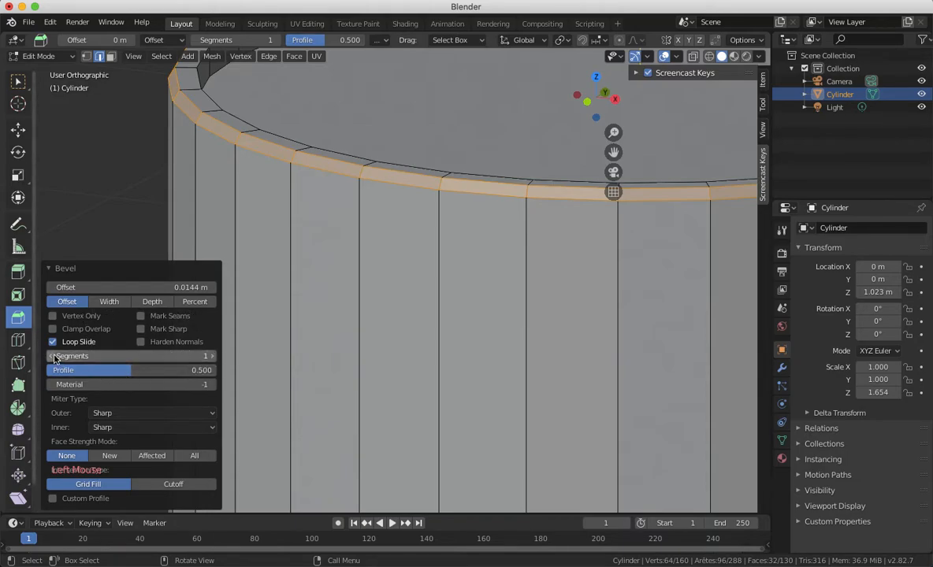
{"action": "left_click", "coordinate": [216, 359]}
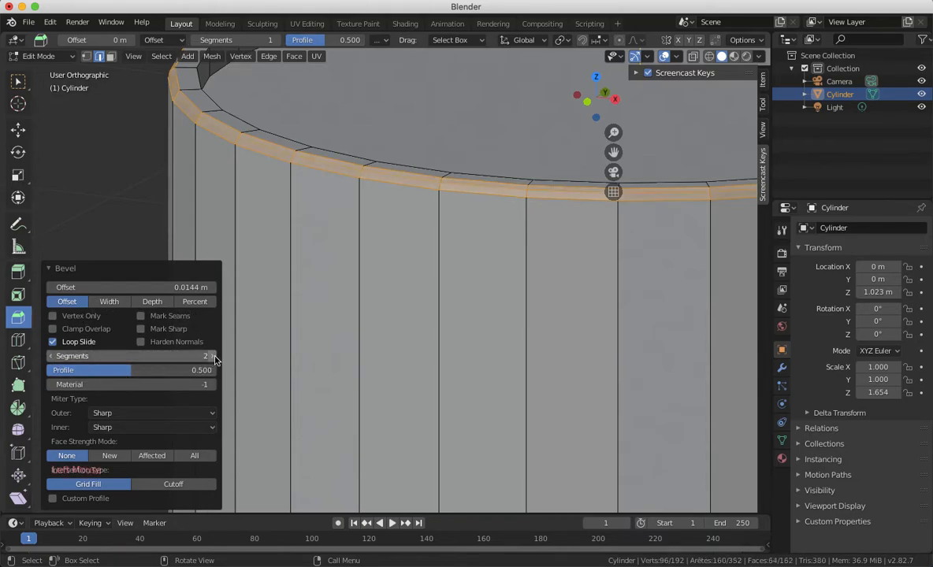
{"action": "left_click", "coordinate": [216, 359]}
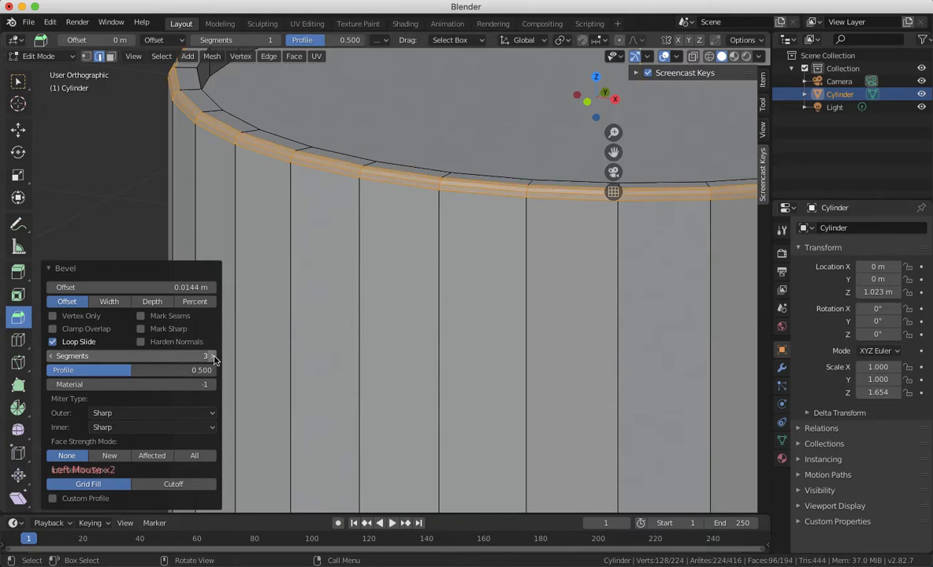
{"action": "left_click", "coordinate": [214, 358]}
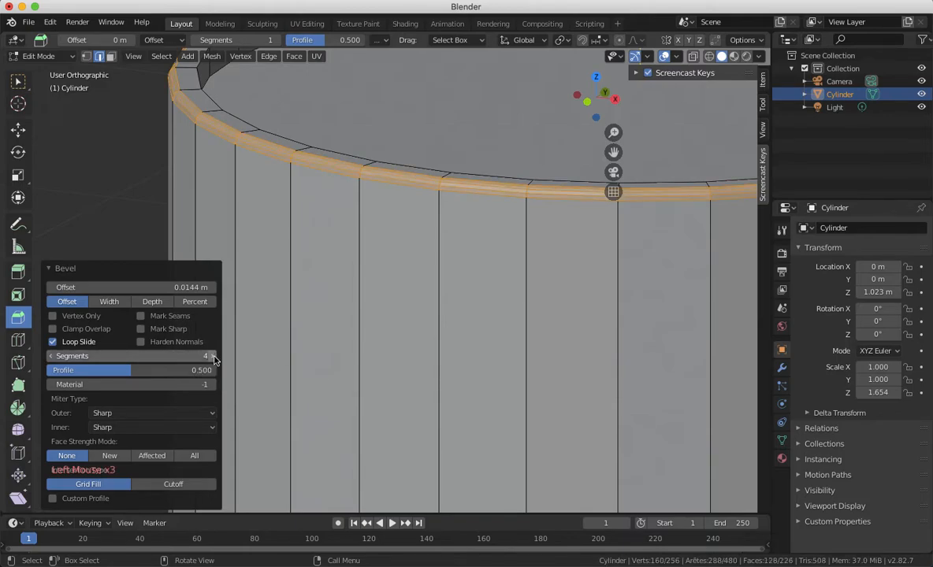
{"action": "left_click", "coordinate": [52, 359]}
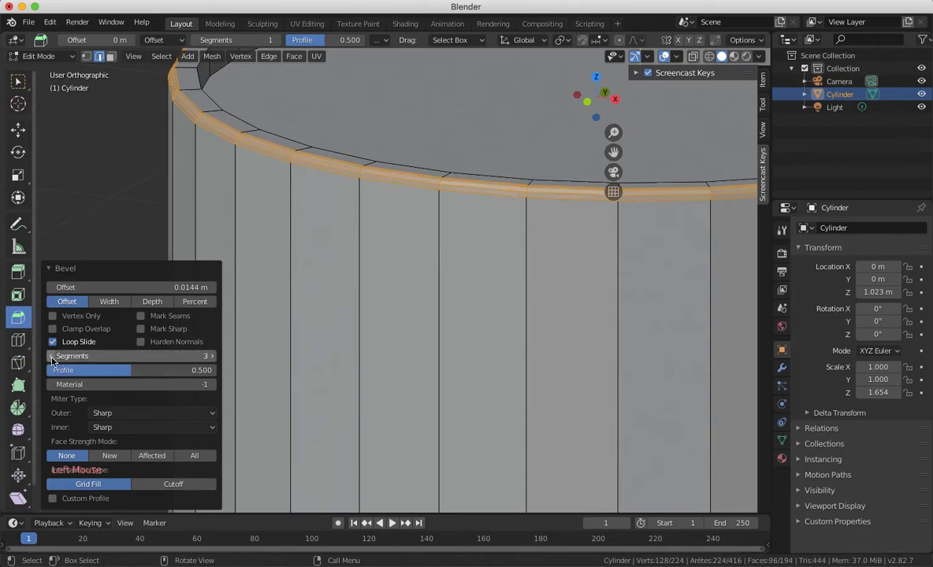
Bevel the rim's inner top edge loop with an offset of about 0.00685 m and 2 segments
{"action": "left_click", "coordinate": [242, 124]}
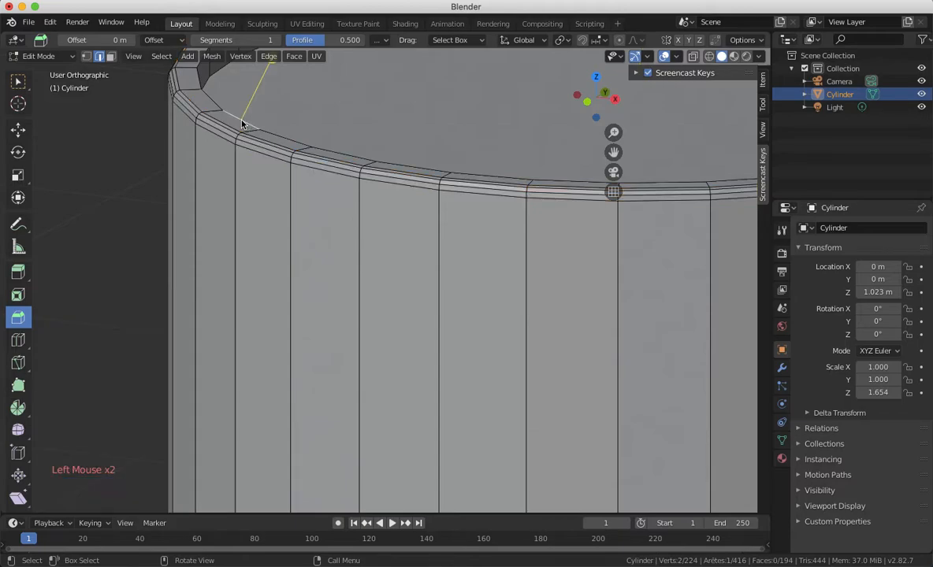
{"action": "left_click", "coordinate": [241, 124], "text": "alt"}
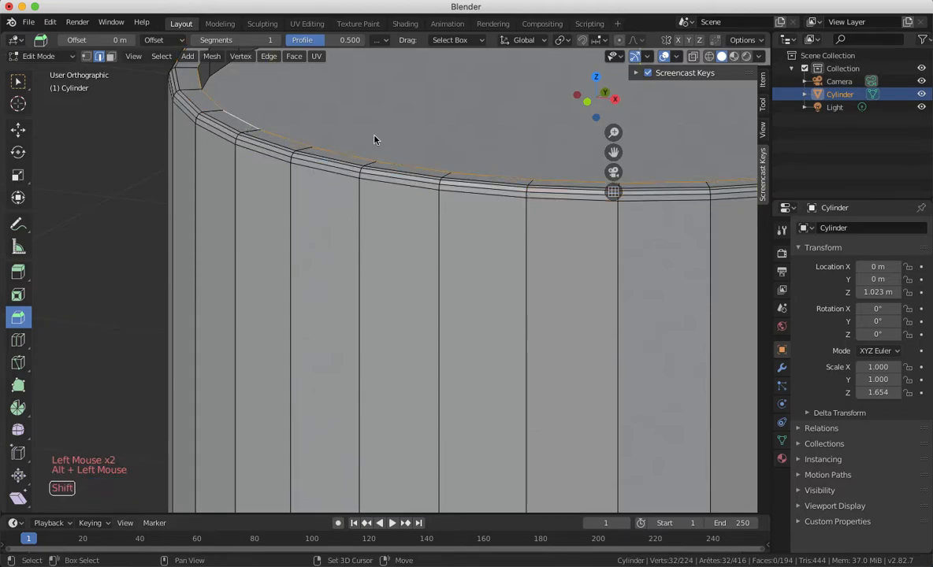
{"action": "scroll", "coordinate": [375, 140], "scroll_direction": "up", "scroll_amount": 5, "text": "shift"}
{"action": "scroll", "coordinate": [374, 139], "scroll_direction": "right", "scroll_amount": 2, "text": "shift"}
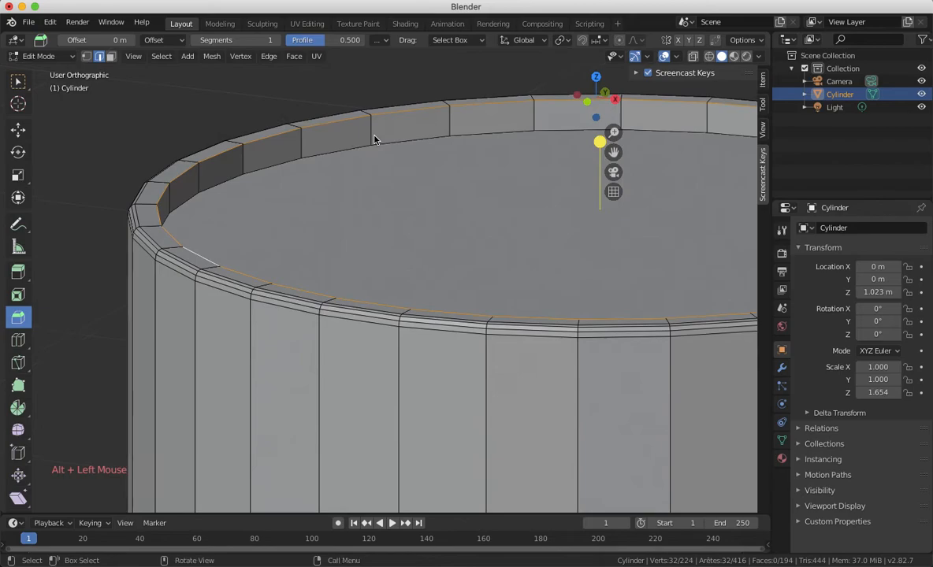
{"action": "left_click", "coordinate": [599, 142]}
{"action": "left_click_drag", "start_coordinate": [599, 142], "coordinate": [643, 159]}
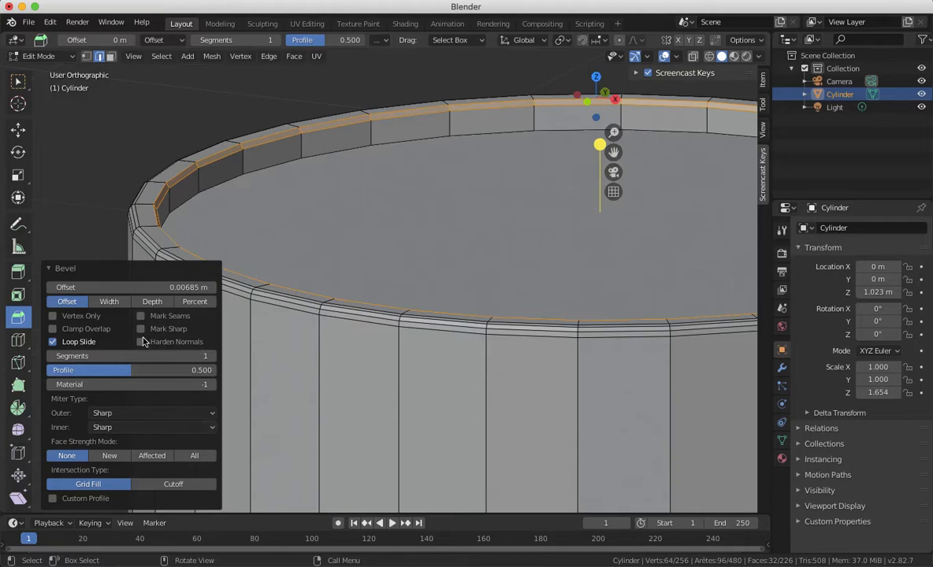
{"action": "left_click", "coordinate": [211, 357]}
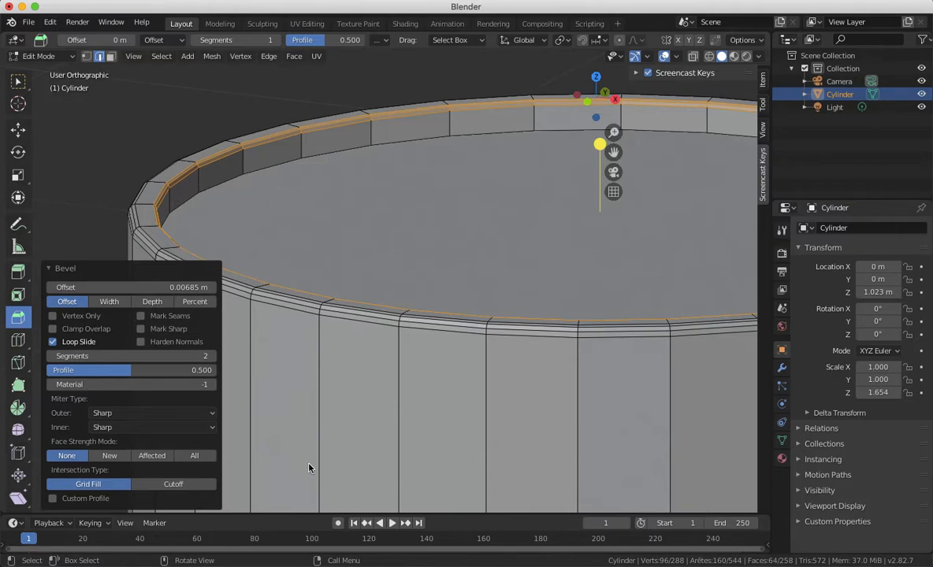
Mark the edge loop directly below the rim's outer bevel as a seam
{"action": "left_click", "coordinate": [307, 313]}
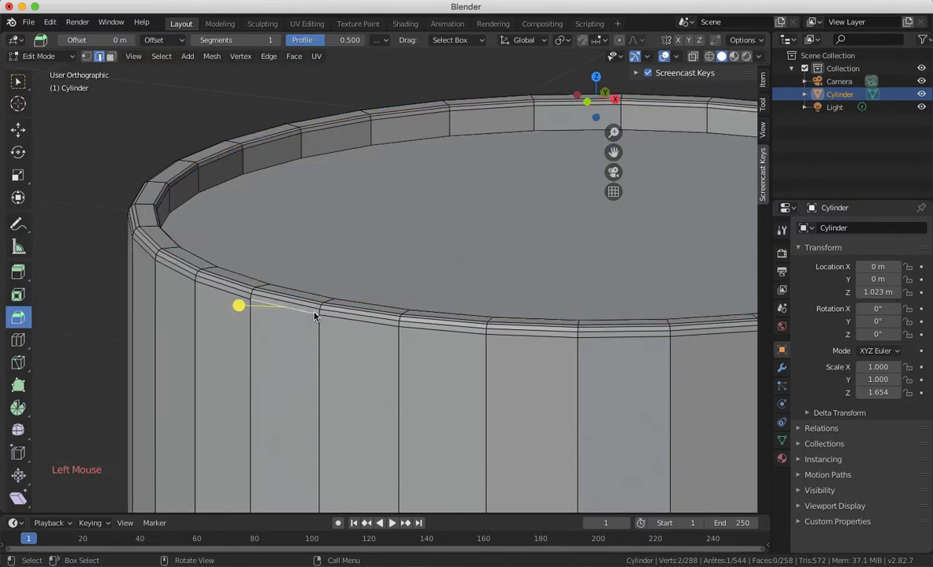
{"action": "left_click", "coordinate": [332, 319], "text": "alt"}
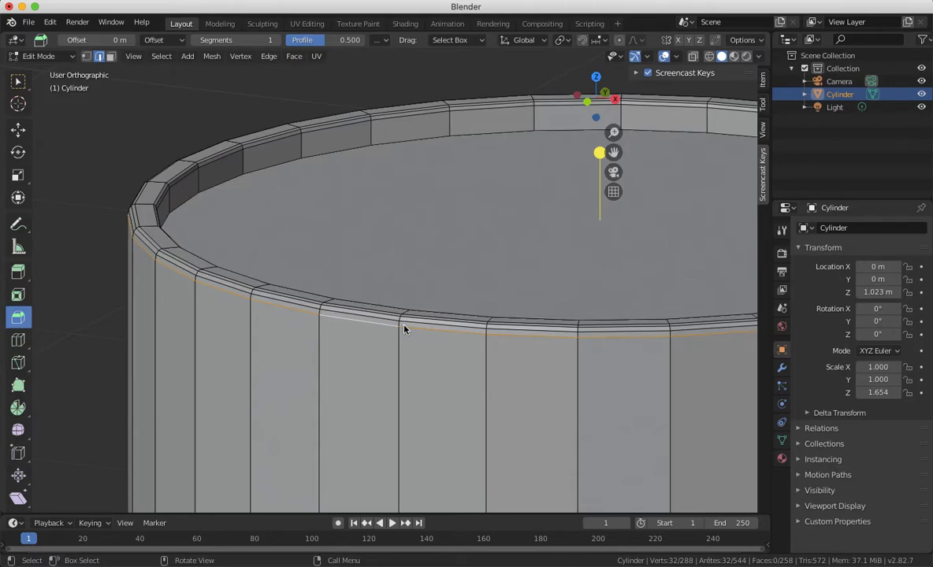
{"action": "key", "text": "ctrl"}
{"action": "key", "text": "ctrl+e"}
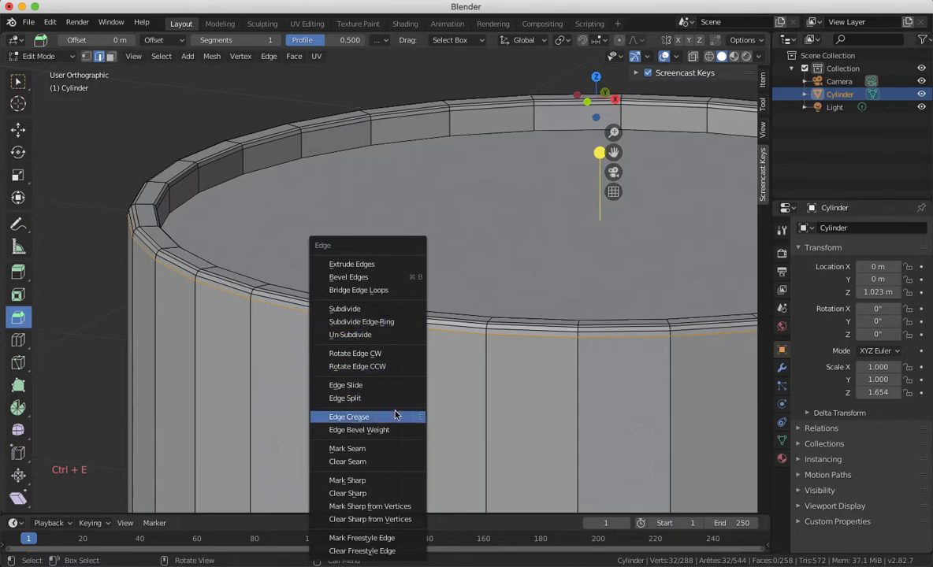
{"action": "left_click", "coordinate": [380, 450]}
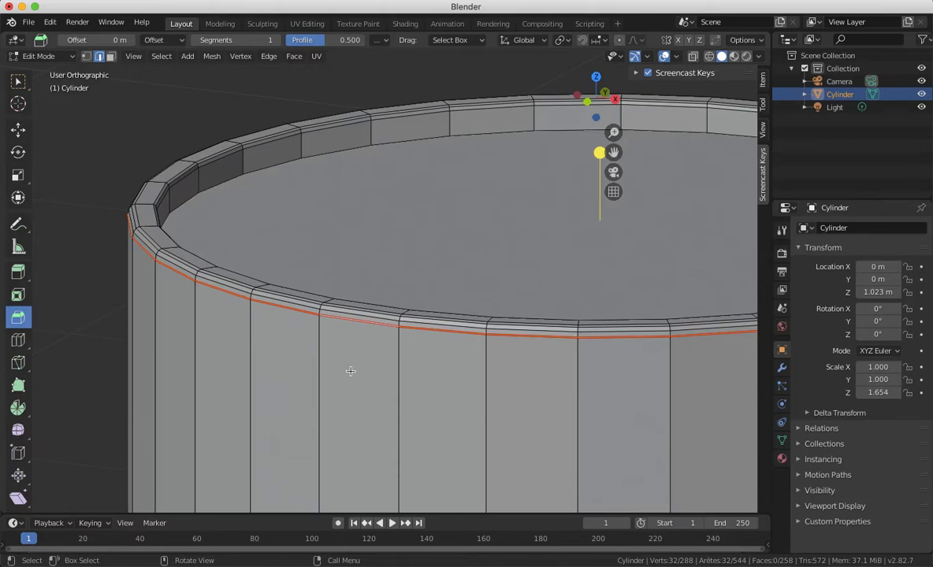
Mark the edge loop around the cylinder's bottom face as a seam
{"action": "scroll", "coordinate": [350, 371], "scroll_direction": "down", "scroll_amount": 10, "text": "shift"}
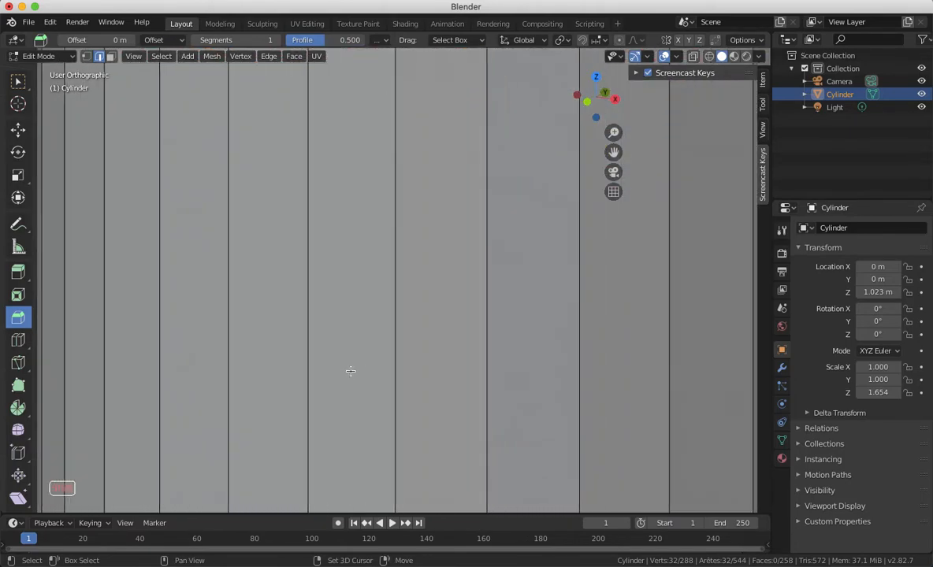
{"action": "scroll", "coordinate": [350, 371], "scroll_direction": "down", "scroll_amount": 10, "text": "shift"}
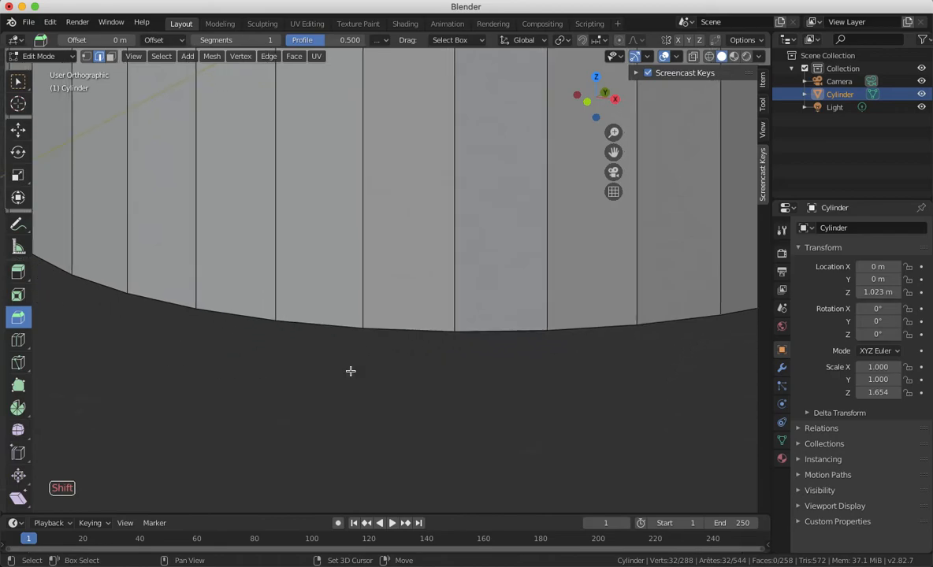
{"action": "scroll", "coordinate": [350, 371], "scroll_direction": "up", "scroll_amount": 5}
{"action": "scroll", "coordinate": [351, 371], "scroll_direction": "down", "scroll_amount": 10}
{"action": "scroll", "coordinate": [350, 371], "scroll_direction": "up", "scroll_amount": 1}
{"action": "left_click", "coordinate": [365, 213], "text": "alt"}
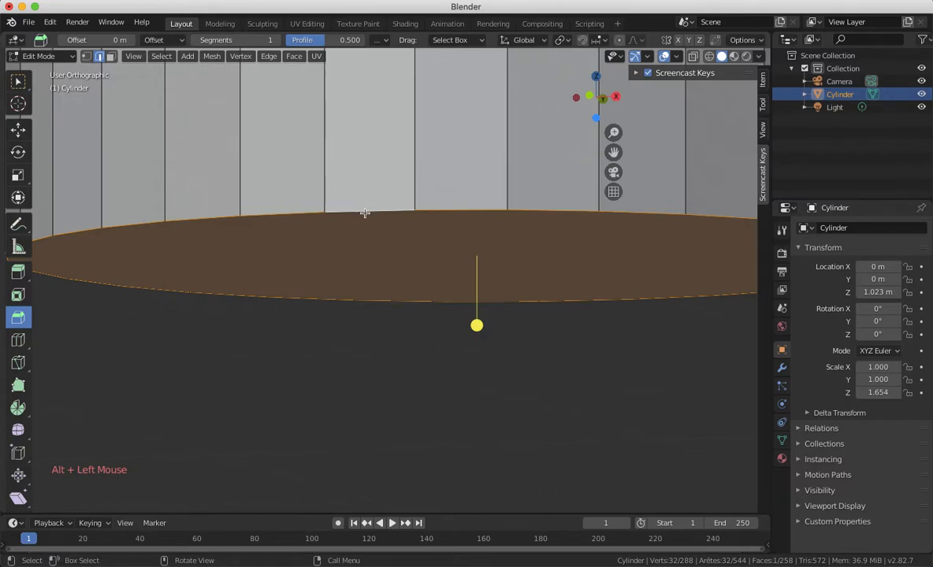
{"action": "key", "text": "ctrl+e"}
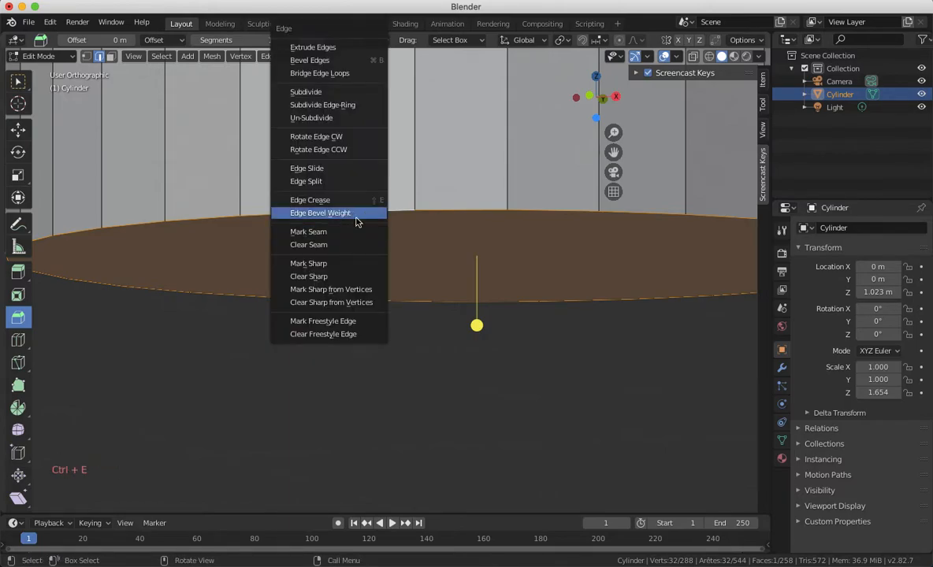
{"action": "left_click", "coordinate": [348, 232]}
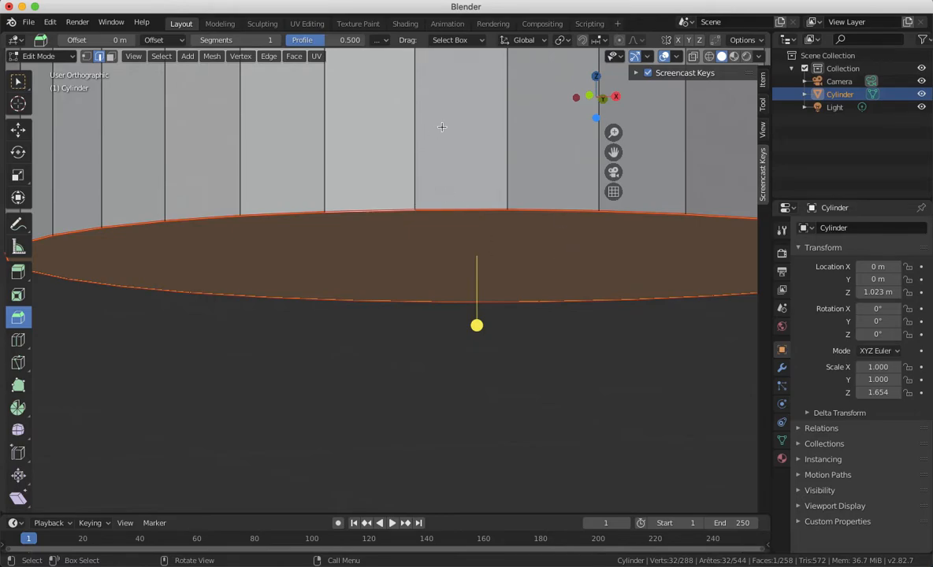
Return to the selection tool and mark one vertical front edge between the upper and bottom seams as a seam
{"action": "scroll", "coordinate": [437, 130], "scroll_direction": "down", "scroll_amount": 5}
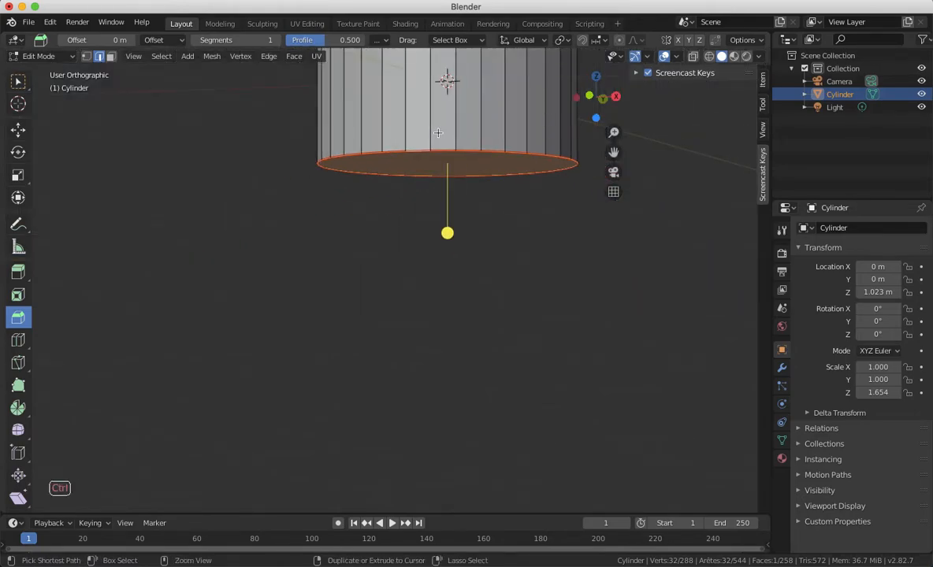
{"action": "left_click", "coordinate": [18, 81]}
{"action": "key", "text": "ctrl"}
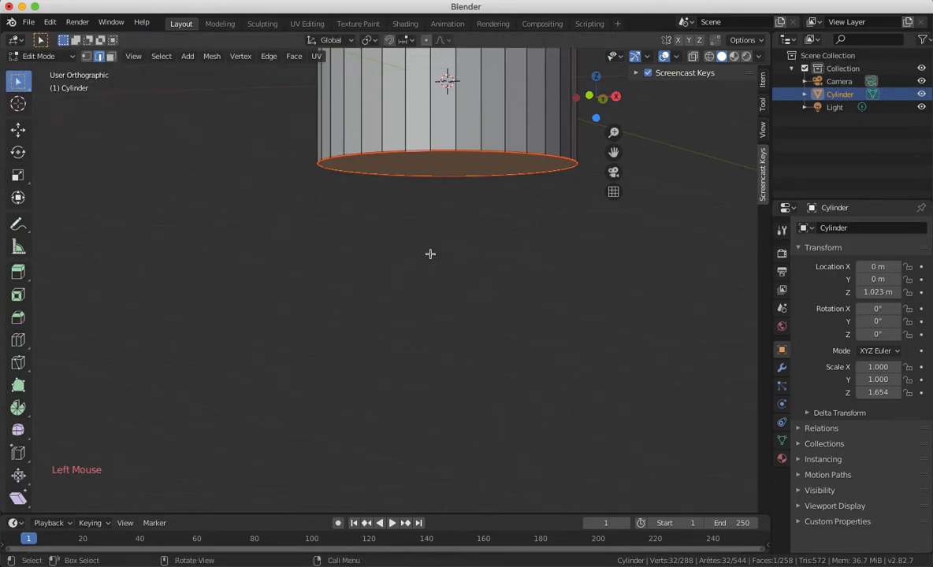
{"action": "scroll", "coordinate": [430, 254], "scroll_direction": "up", "scroll_amount": 10, "text": "shift"}
{"action": "scroll", "coordinate": [430, 254], "scroll_direction": "up", "scroll_amount": 10}
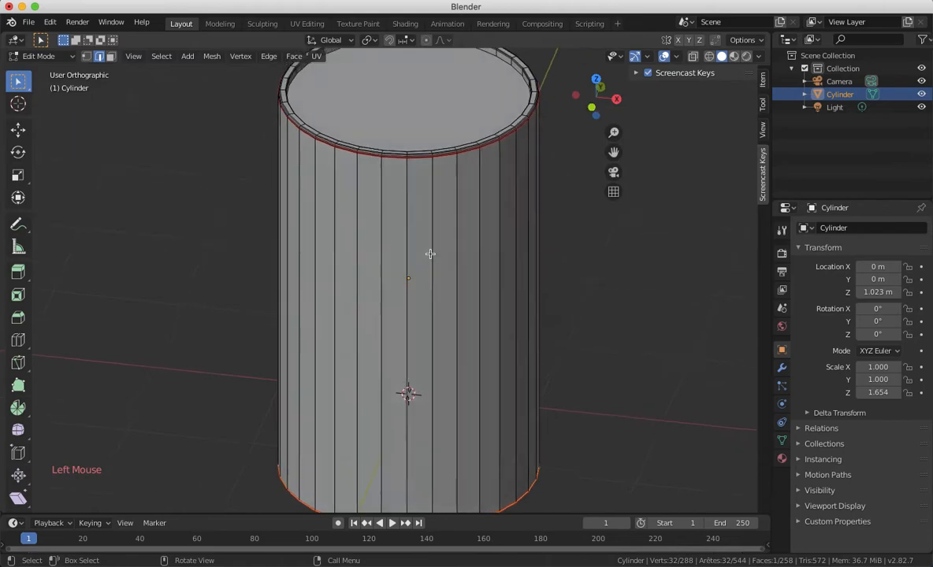
{"action": "scroll", "coordinate": [431, 254], "scroll_direction": "down", "scroll_amount": 3}
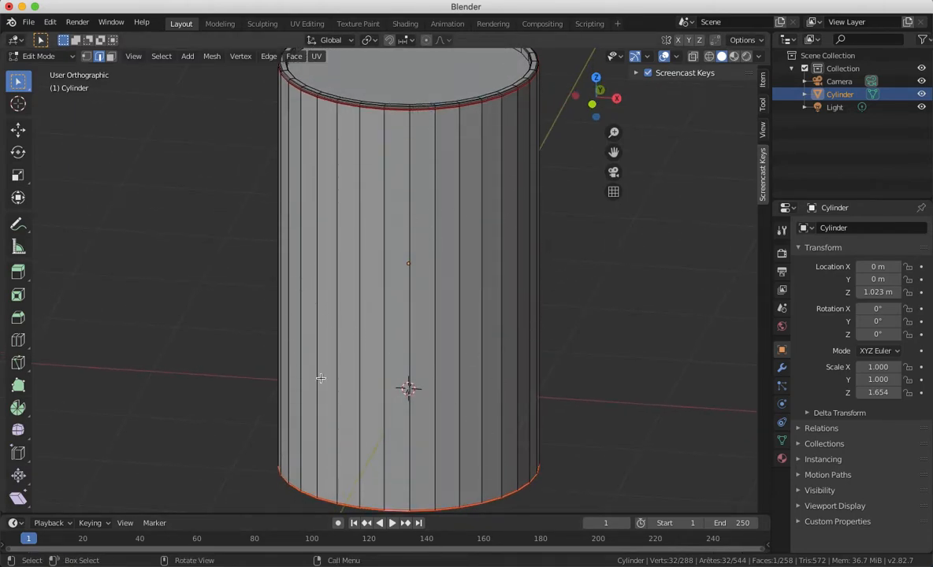
{"action": "left_click", "coordinate": [412, 156]}
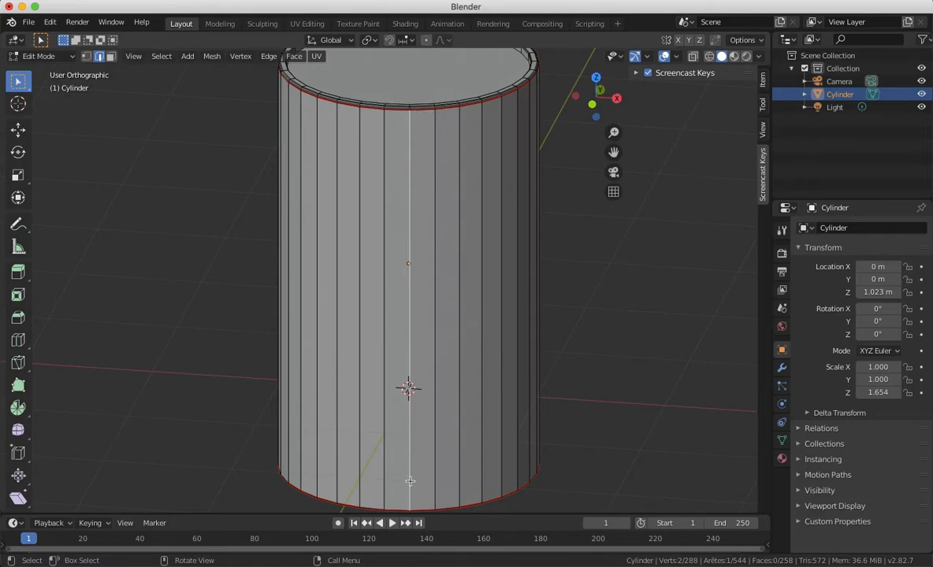
{"action": "key", "text": "ctrl+e"}
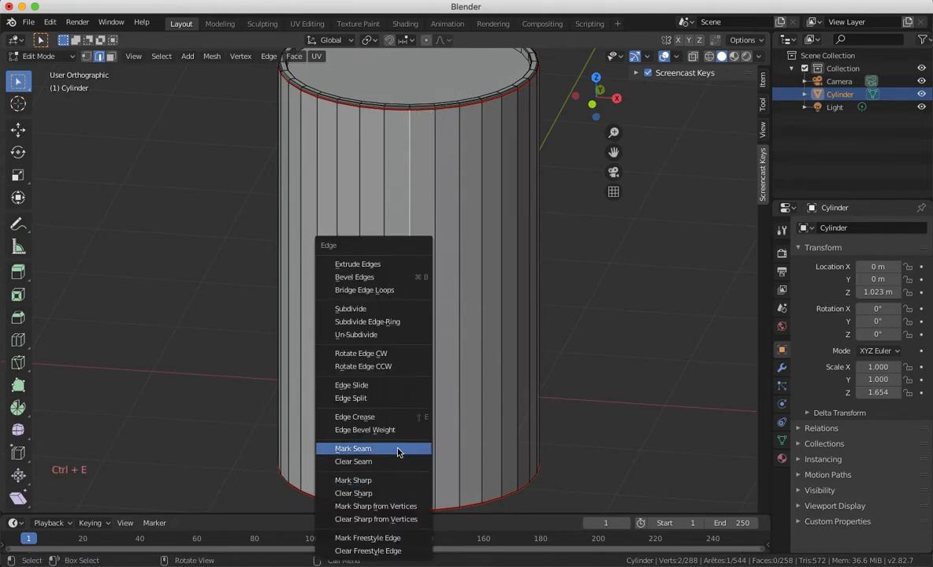
{"action": "left_click", "coordinate": [397, 449]}
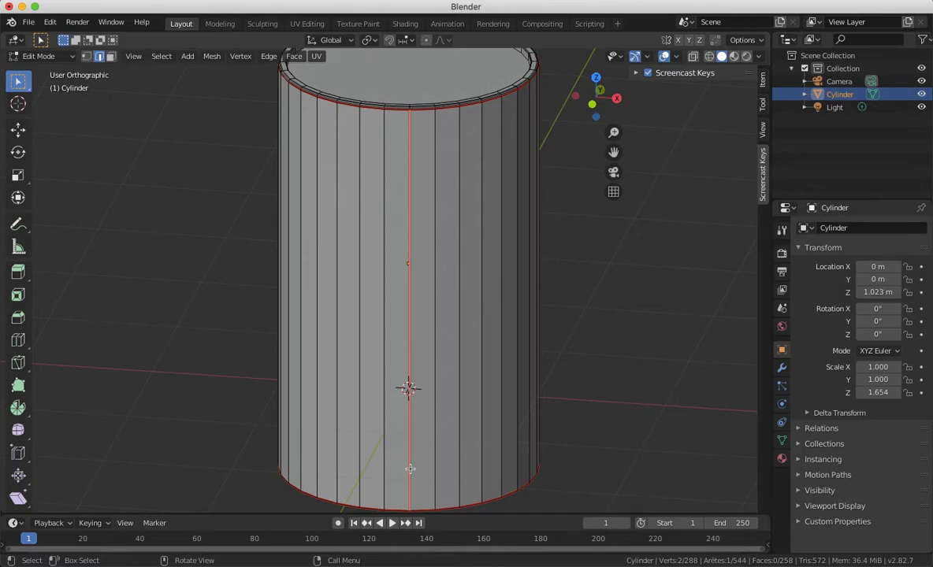
Create a new material for the cylinder
{"action": "scroll", "coordinate": [410, 469], "scroll_direction": "down", "scroll_amount": 2}
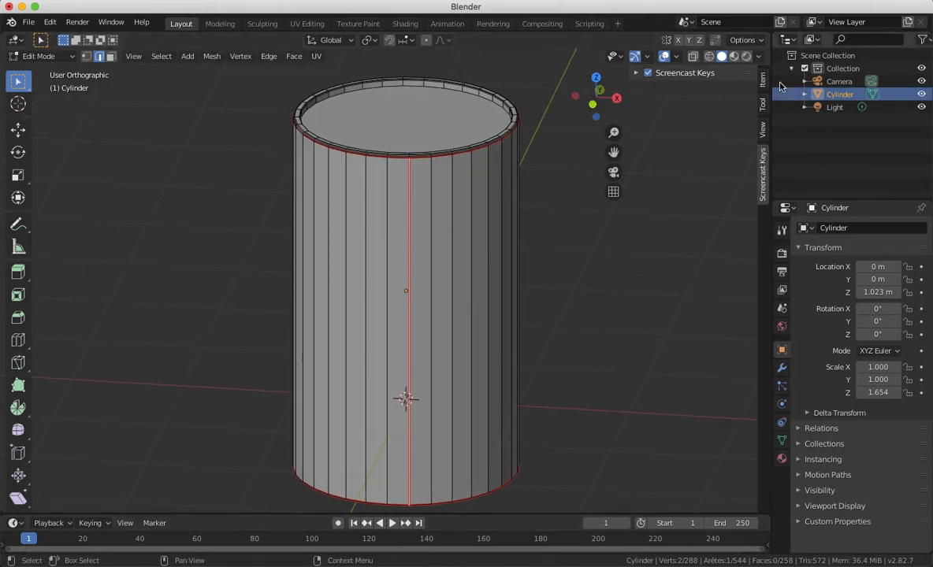
{"action": "key", "text": "ctrl"}
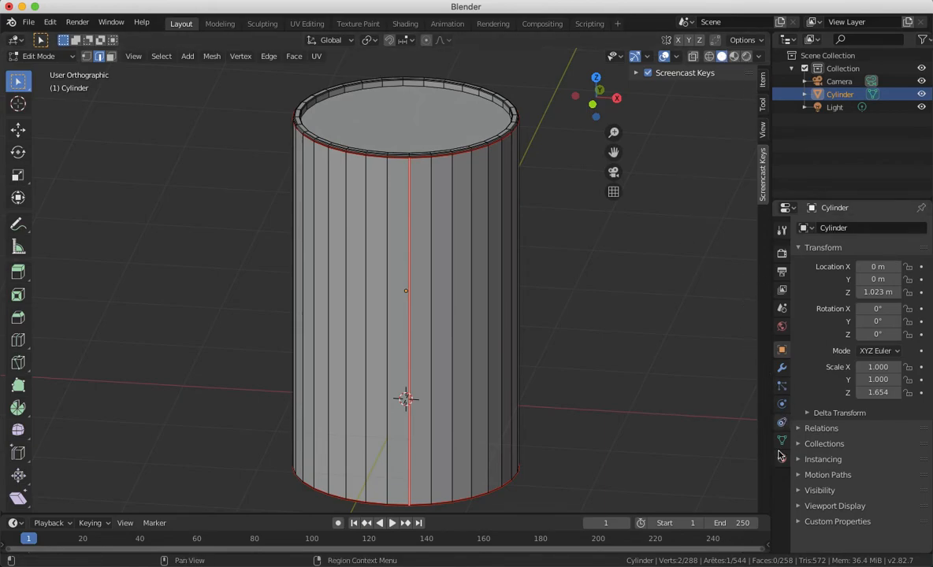
{"action": "middle_click_drag", "start_coordinate": [315, 245], "coordinate": [322, 225]}
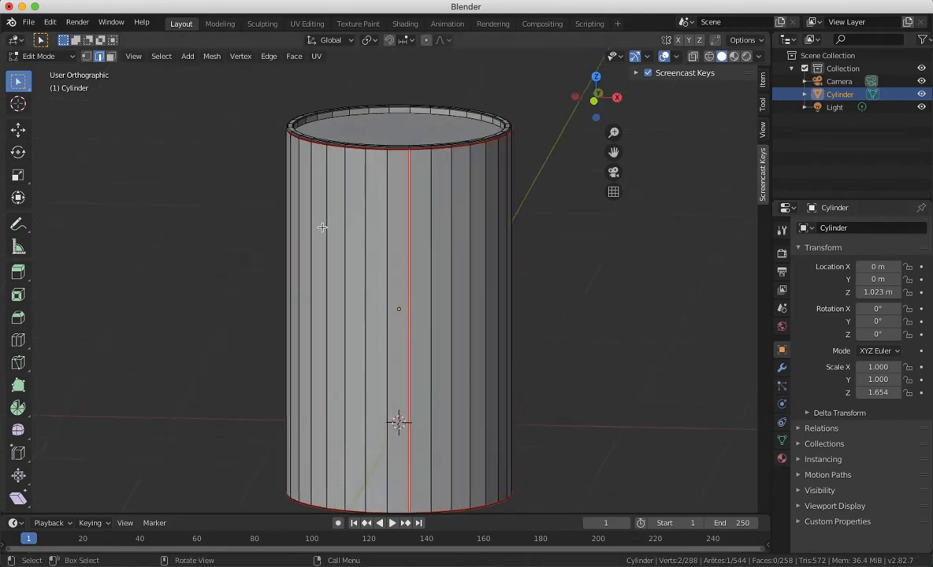
{"action": "left_click", "coordinate": [781, 460]}
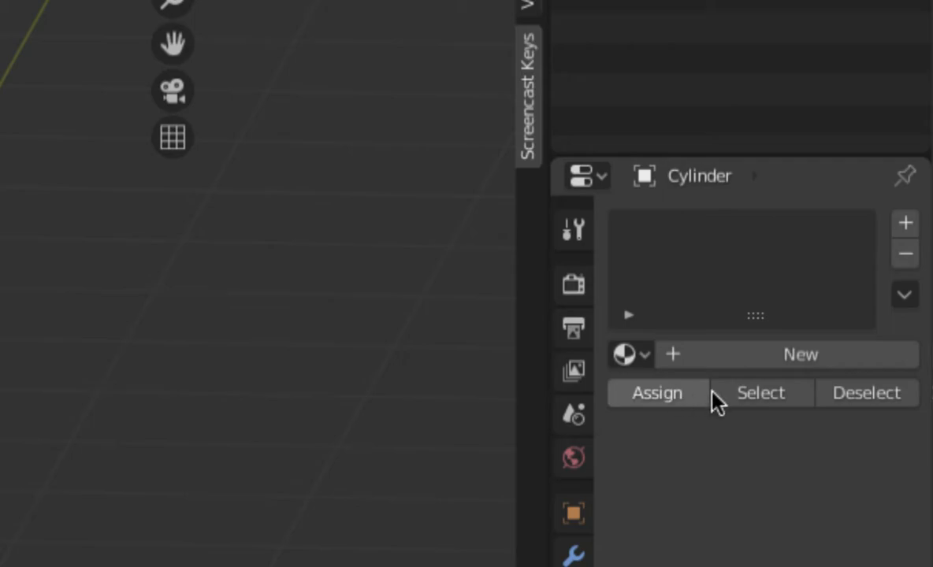
{"action": "left_click", "coordinate": [797, 358]}
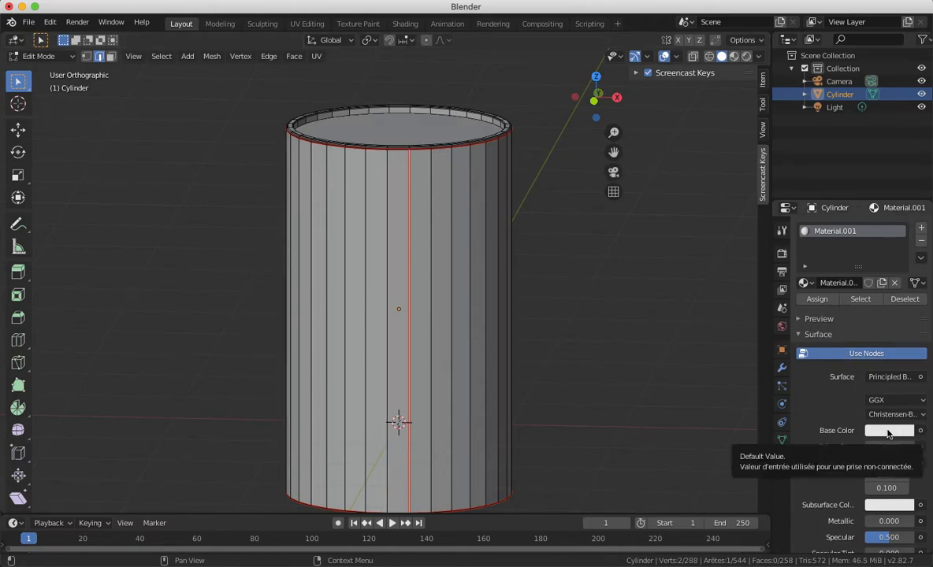
Assign an Image Texture to the material's Base Color
{"action": "left_click", "coordinate": [920, 431]}
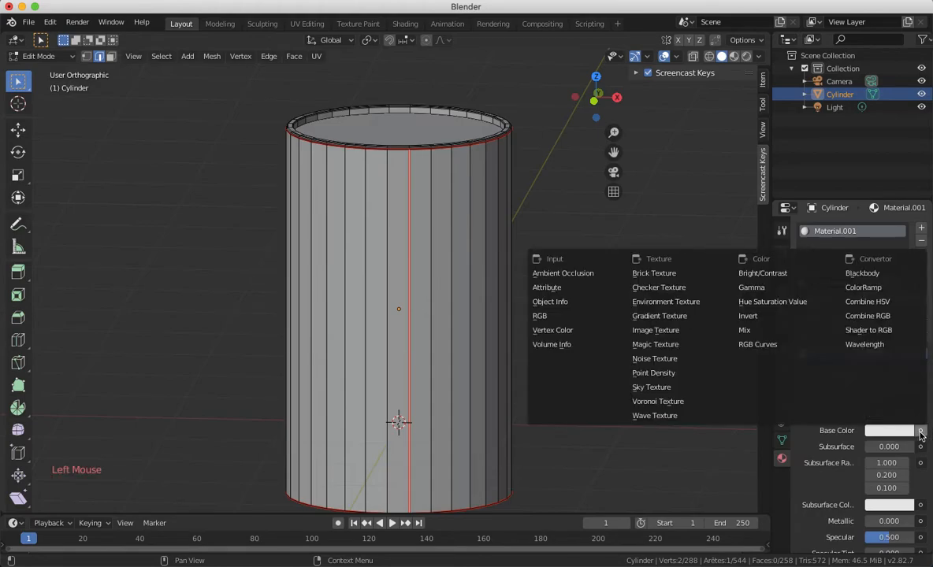
{"action": "left_click", "coordinate": [921, 434]}
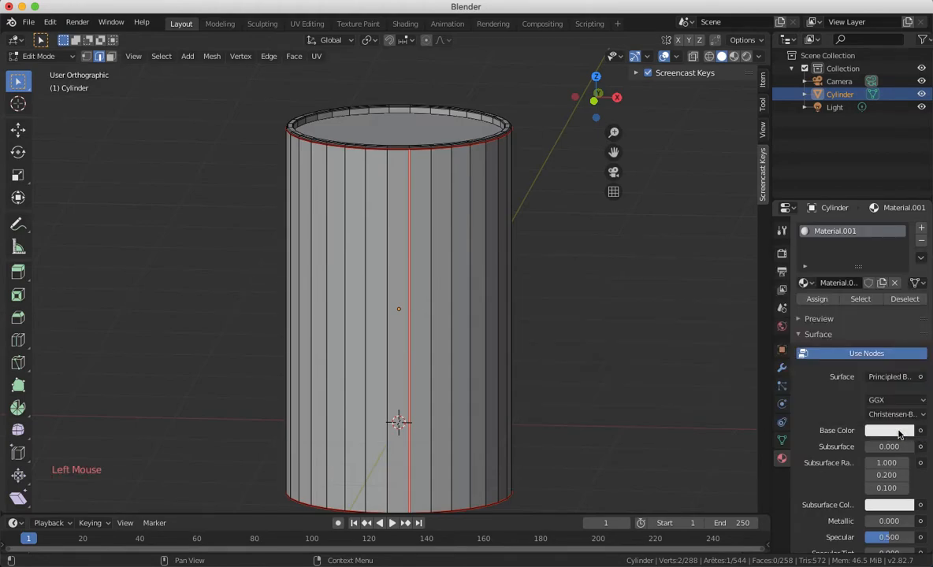
{"action": "left_click", "coordinate": [921, 435]}
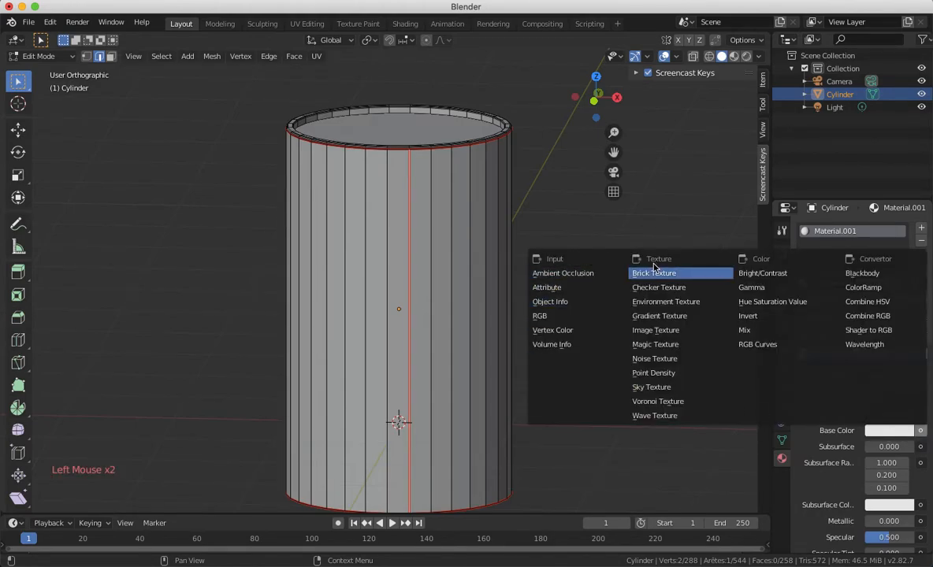
{"action": "left_click", "coordinate": [657, 332]}
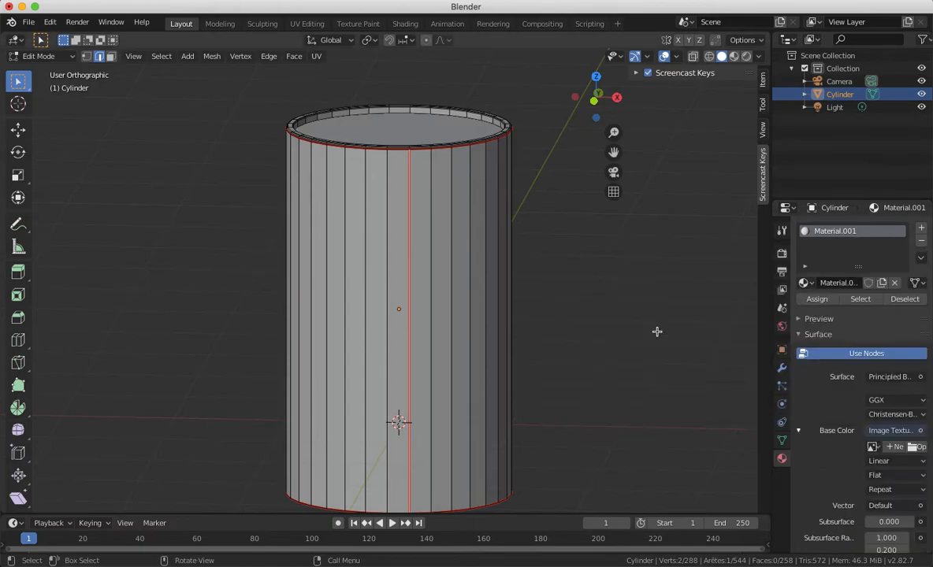
Load coca-texture.png from the Desktop folder as the Base Color image
{"action": "left_click", "coordinate": [873, 447]}
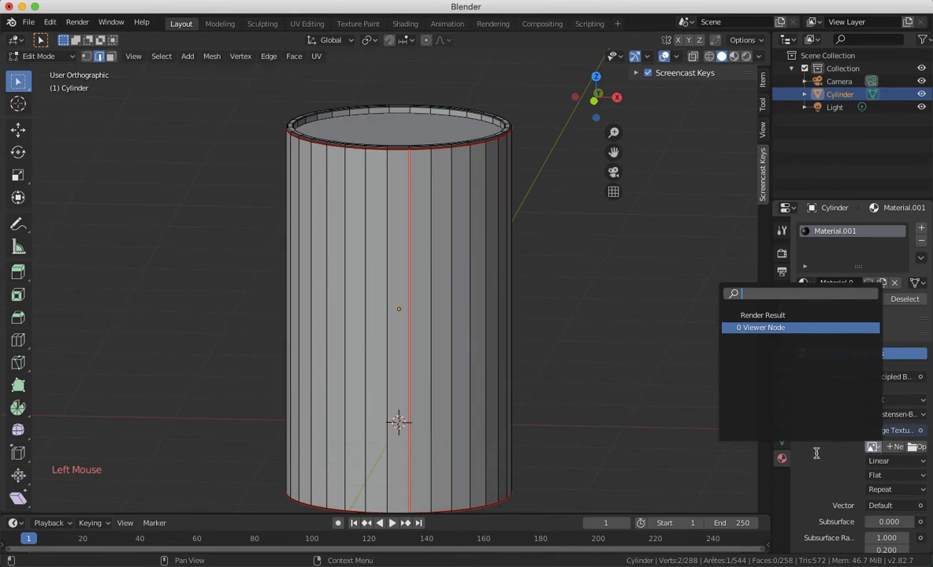
{"action": "left_click", "coordinate": [913, 448]}
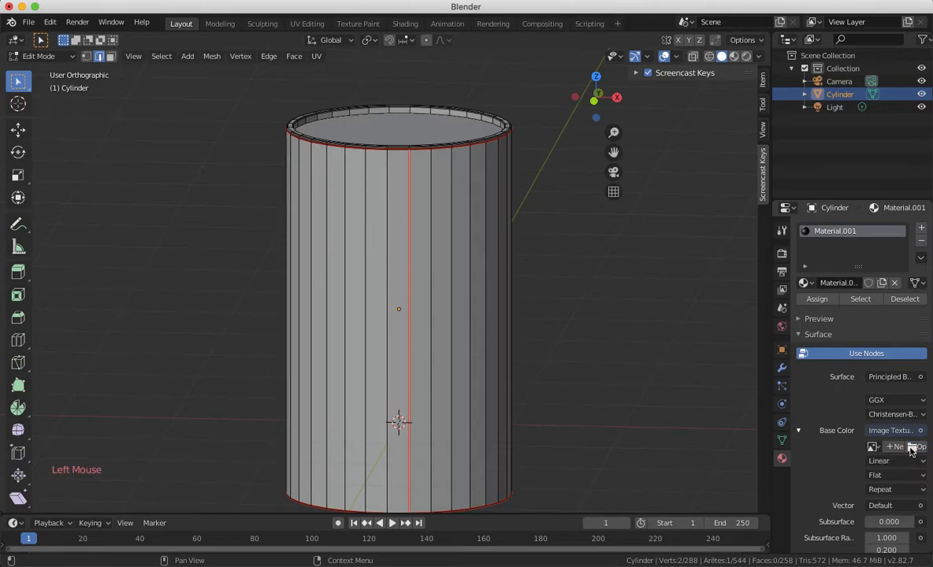
{"action": "left_click", "coordinate": [201, 205]}
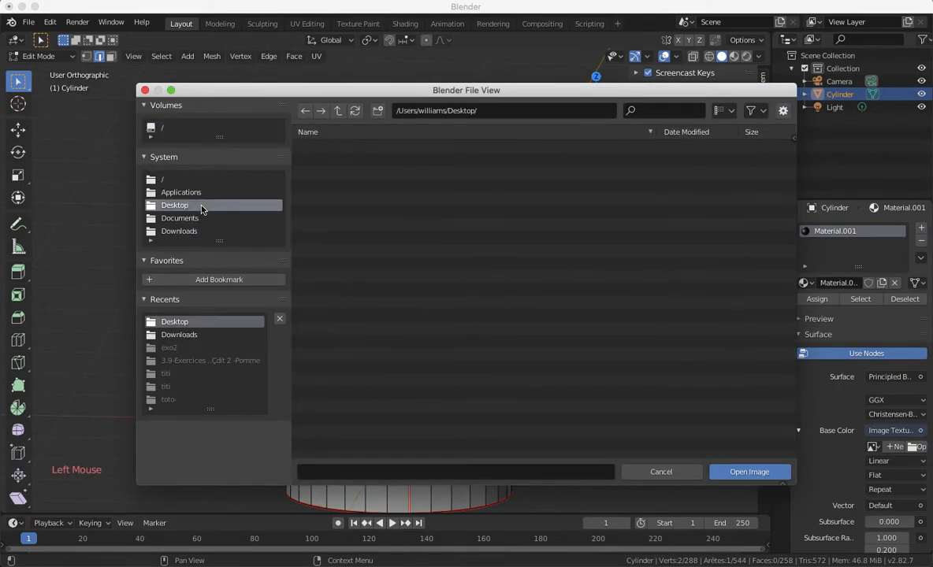
{"action": "left_click", "coordinate": [345, 161]}
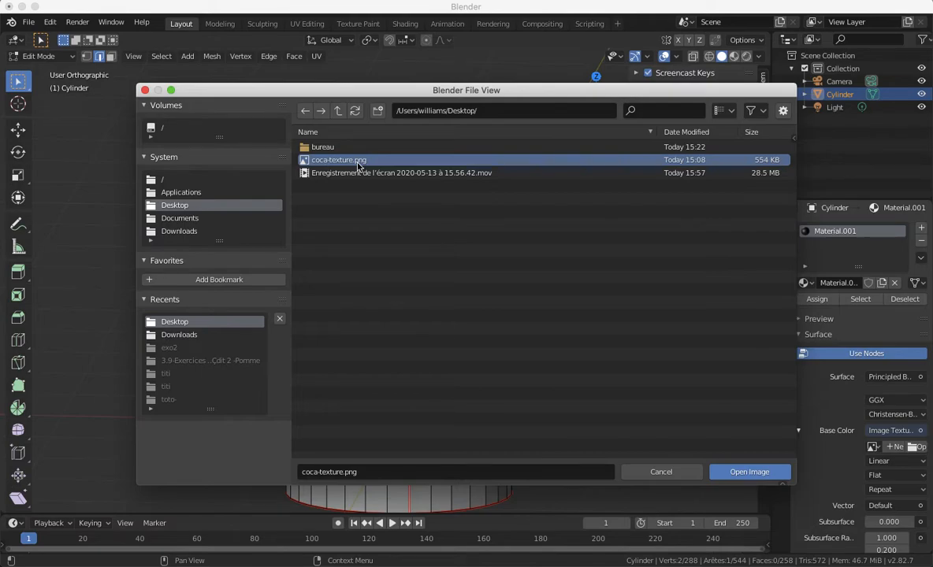
{"action": "left_click", "coordinate": [750, 471]}
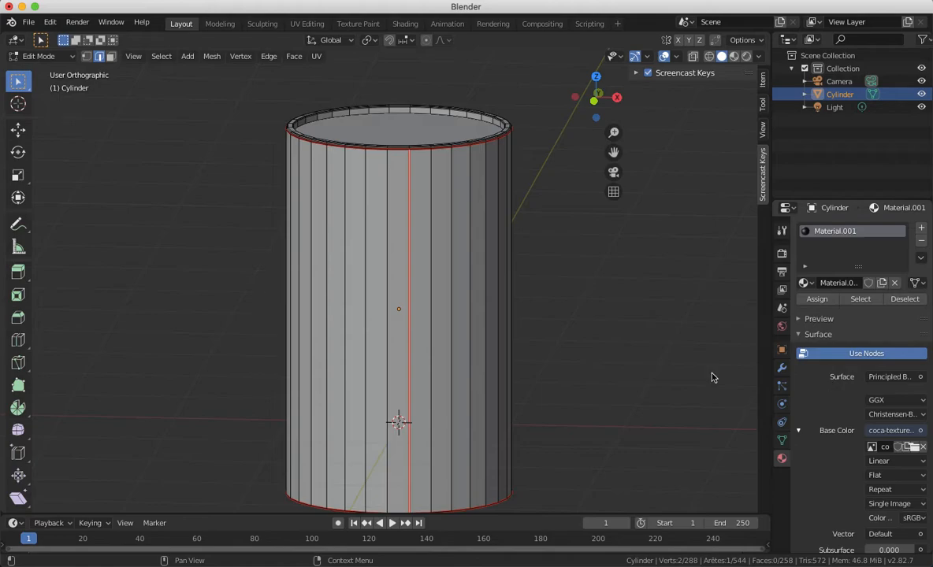
Show the material's preview on a flat plane and display the cylinder in Material Preview shading
{"action": "left_click", "coordinate": [818, 319]}
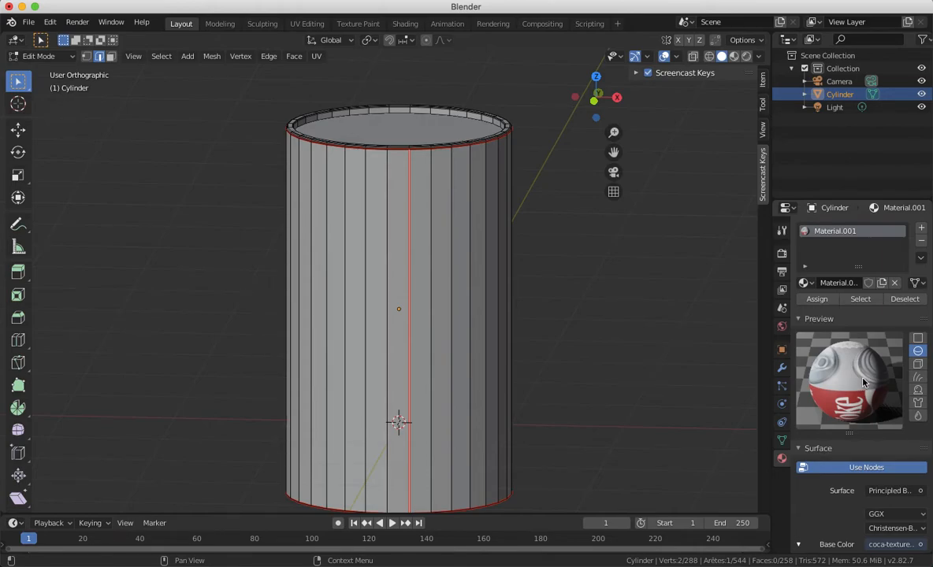
{"action": "left_click", "coordinate": [918, 339]}
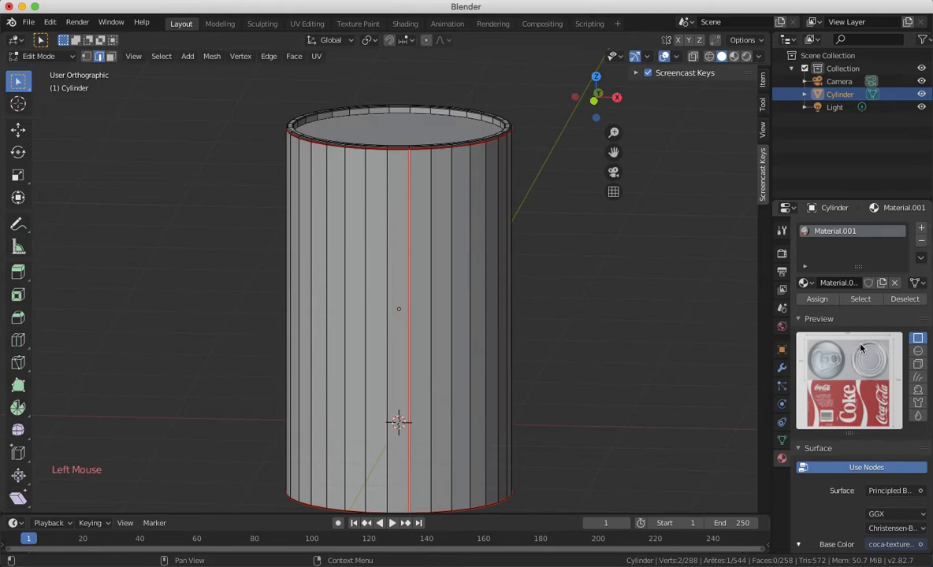
{"action": "left_click", "coordinate": [918, 364]}
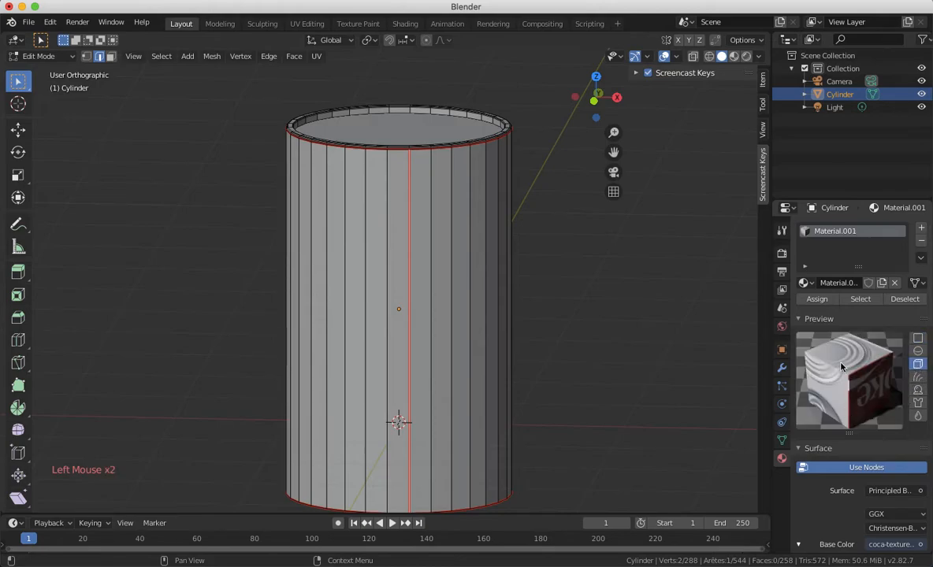
{"action": "left_click", "coordinate": [919, 339]}
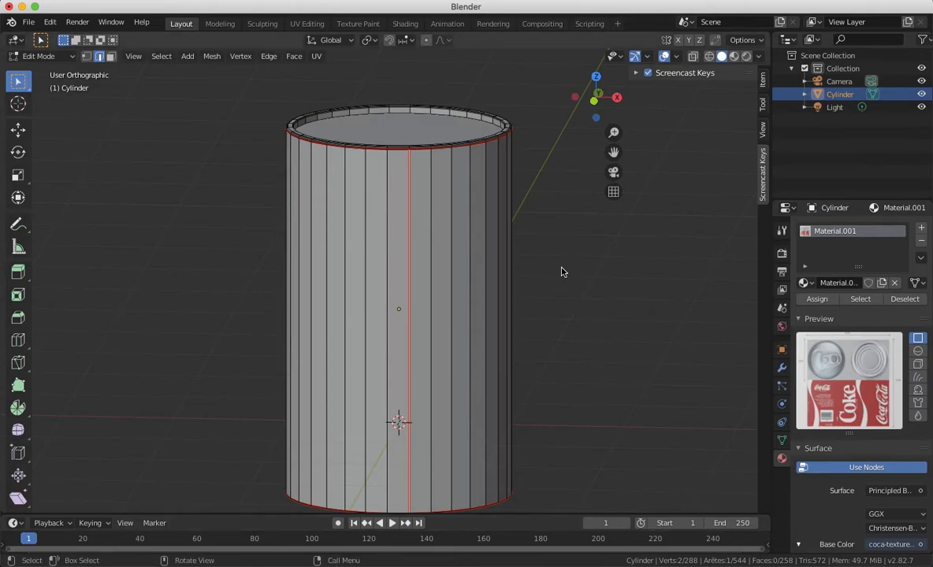
{"action": "left_click", "coordinate": [733, 56]}
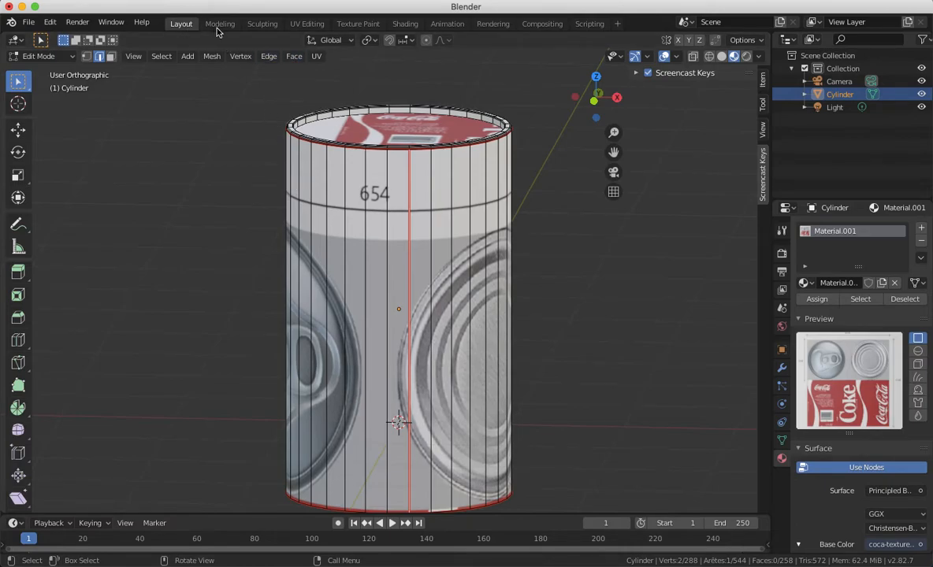
Switch to the UV Editing workspace and display coca-texture.png in the UV editor
{"action": "left_click", "coordinate": [315, 24]}
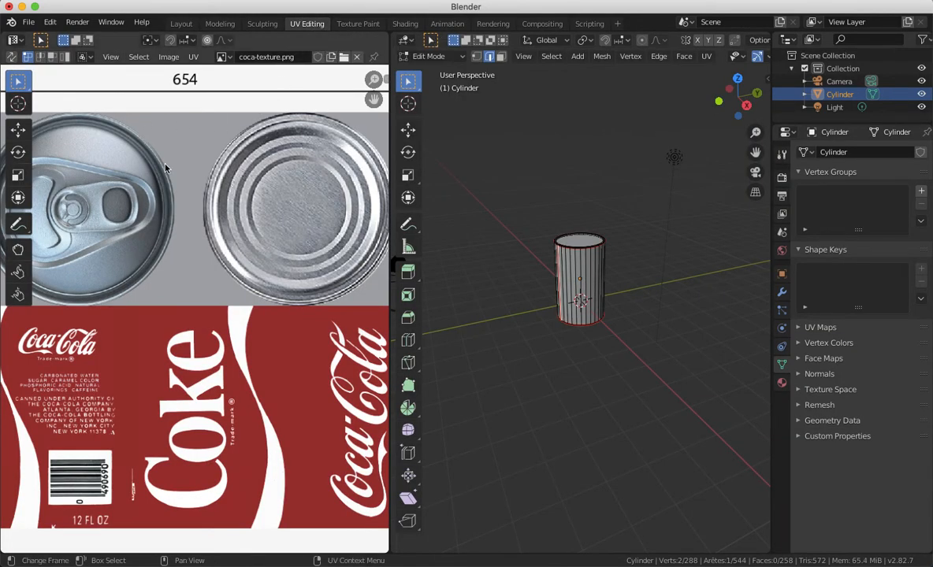
{"action": "scroll", "coordinate": [165, 169], "scroll_direction": "down", "scroll_amount": 3}
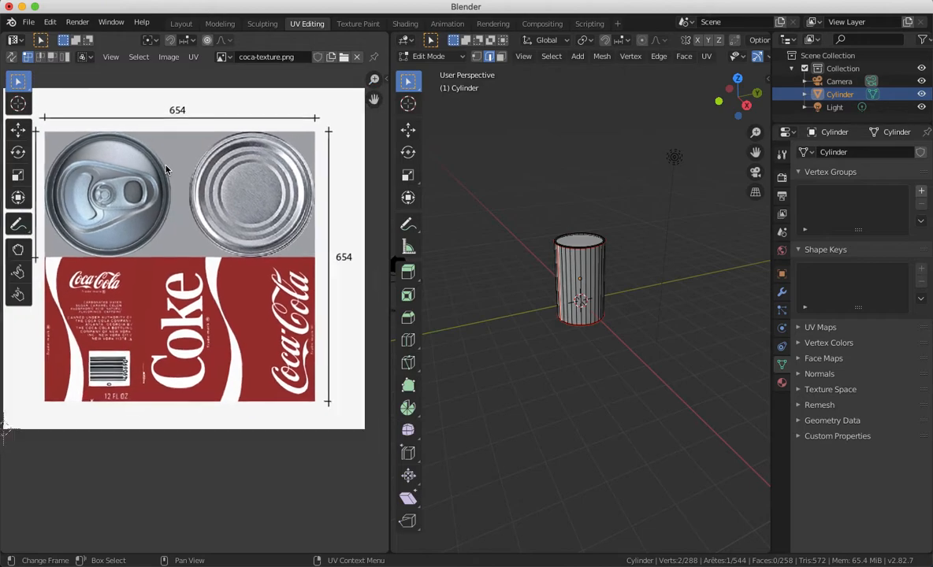
{"action": "left_click", "coordinate": [225, 58]}
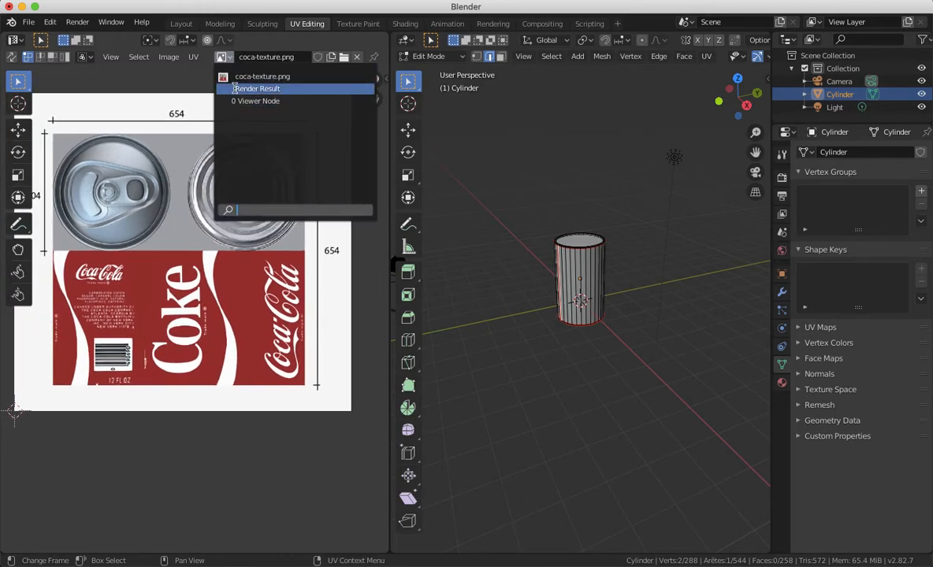
{"action": "left_click", "coordinate": [256, 77]}
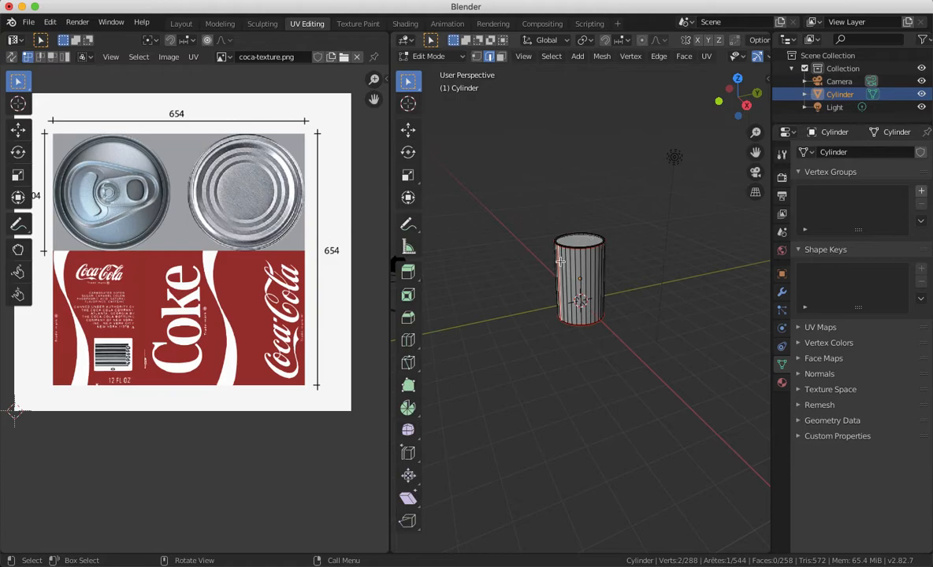
Select the cylinder's entire mesh to examine its current UV layout over the texture
{"action": "scroll", "coordinate": [582, 273], "scroll_direction": "up", "scroll_amount": 4}
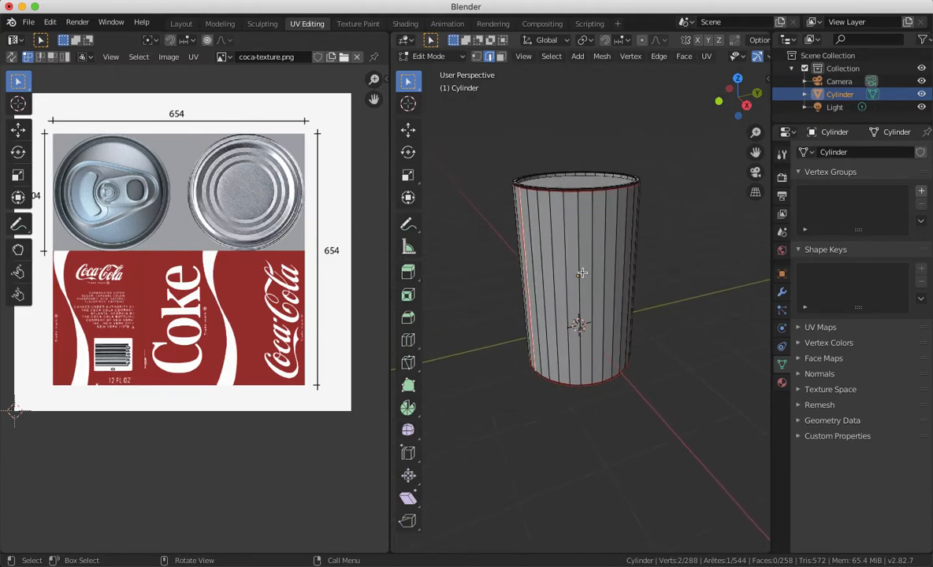
{"action": "middle_click_drag", "start_coordinate": [582, 272], "coordinate": [572, 238]}
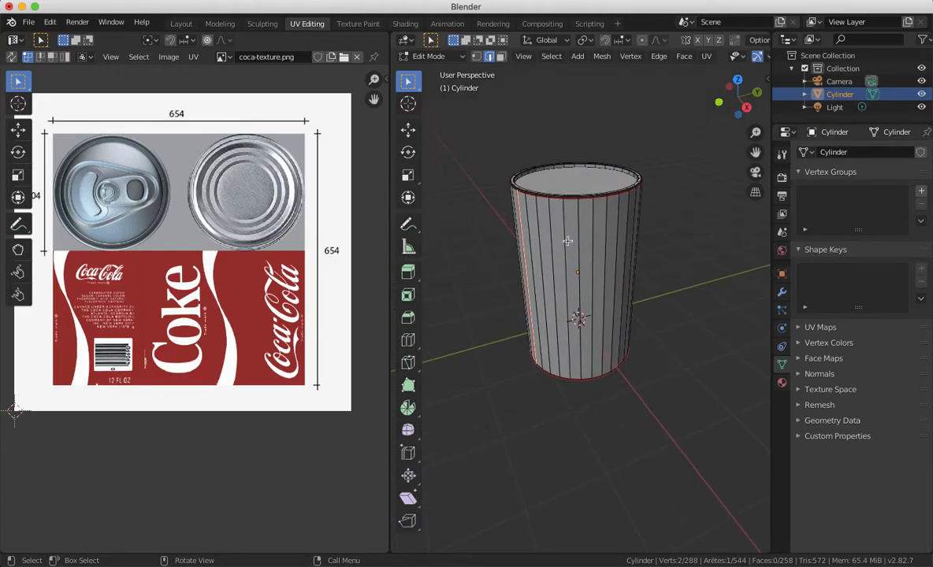
{"action": "key", "text": "a"}
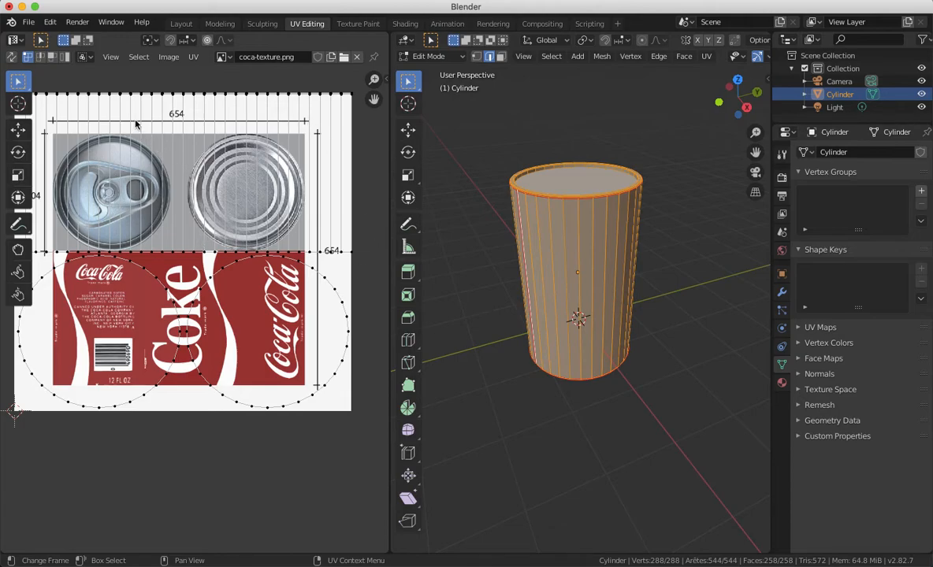
Box-select the can's visible vertical side edges, grow the selection to examine the matching UVs, and clear the selection
{"action": "left_click", "coordinate": [588, 257]}
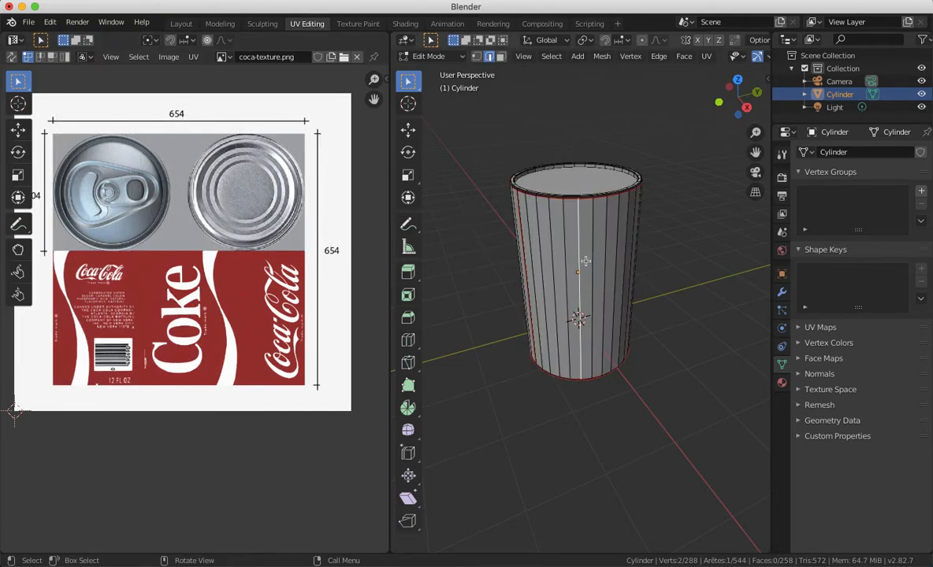
{"action": "key", "text": "b"}
{"action": "left_click_drag", "start_coordinate": [463, 237], "coordinate": [682, 305]}
{"action": "middle_click_drag", "start_coordinate": [606, 251], "coordinate": [614, 256]}
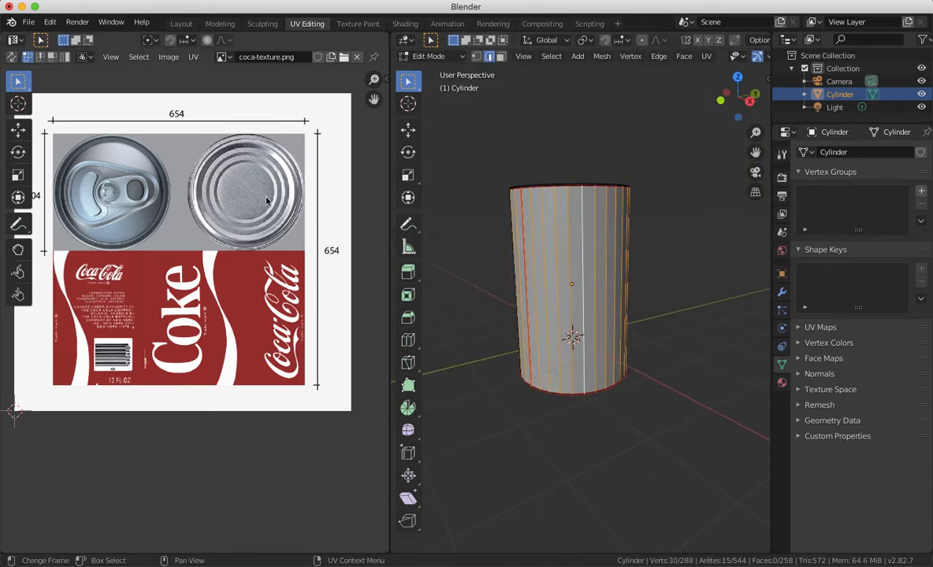
{"action": "middle_click_drag", "start_coordinate": [547, 222], "coordinate": [587, 229]}
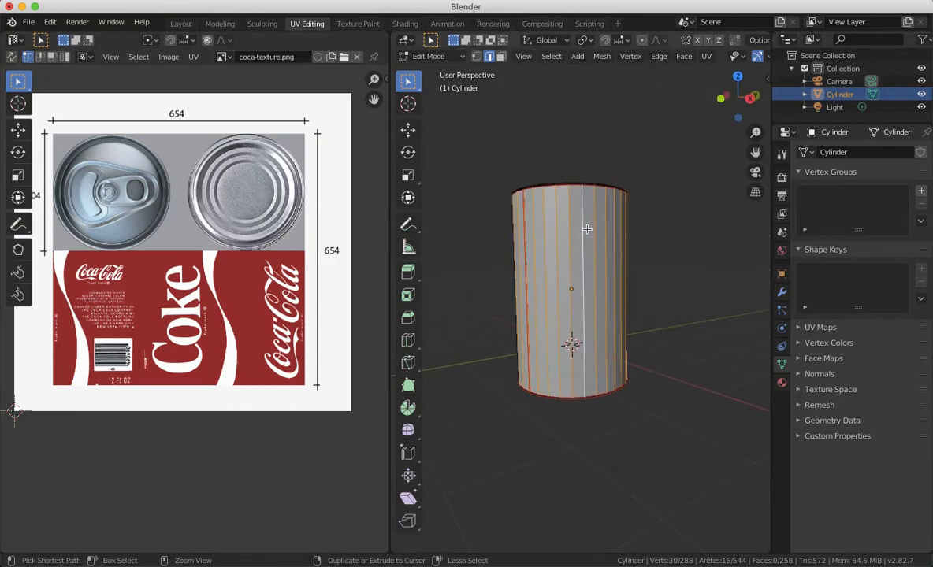
{"action": "key", "text": "ctrl+KP_Add"}
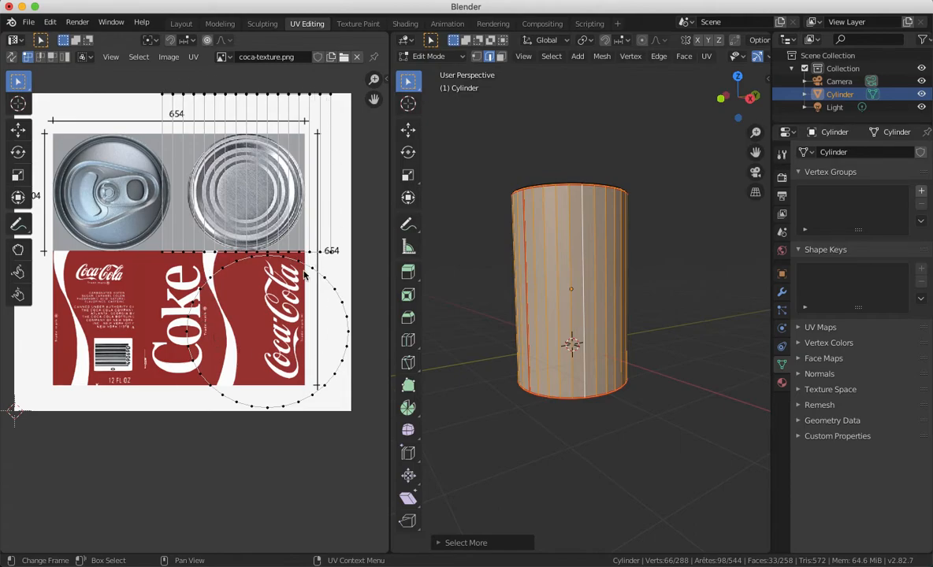
{"action": "key", "text": "a"}
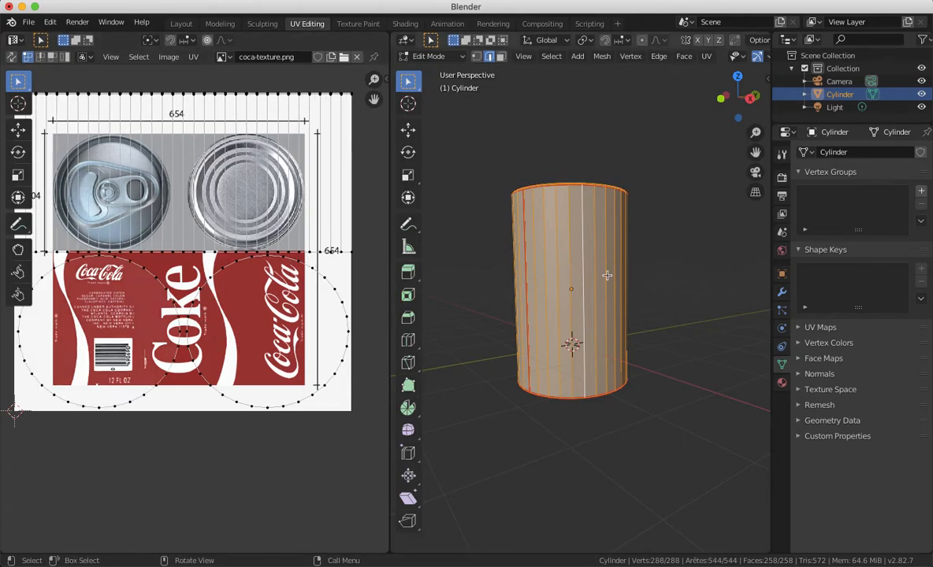
{"action": "key", "text": "alt+a"}
{"action": "middle_click_drag", "start_coordinate": [540, 311], "coordinate": [598, 304]}
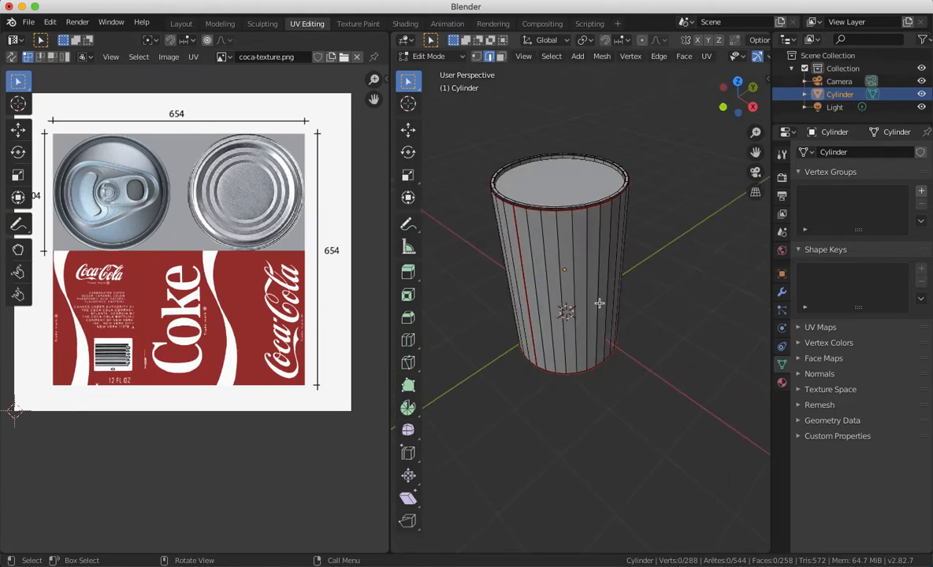
Reselect the entire can mesh and show the 3D view's sidebar with the Screencast Keys section collapsed
{"action": "key", "text": "a"}
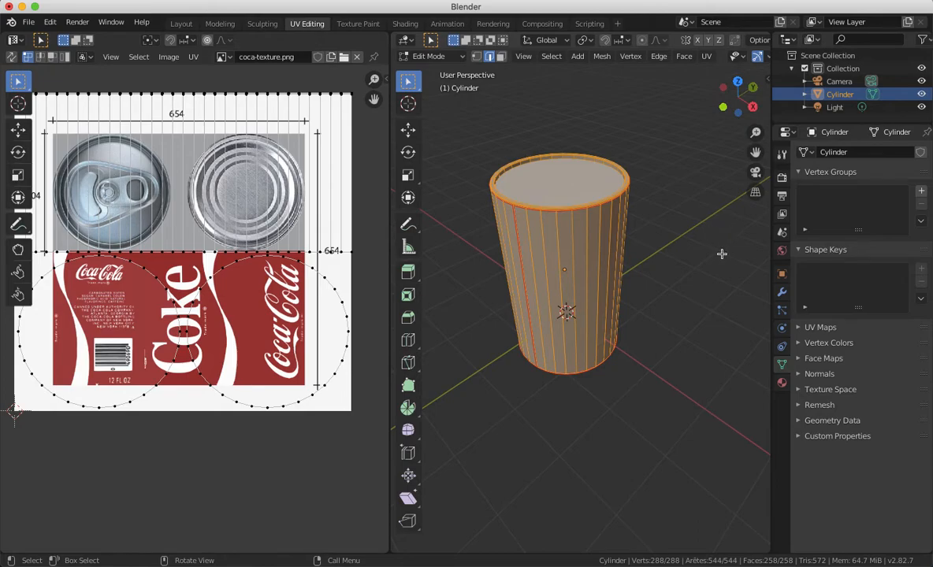
{"action": "key", "text": "n"}
{"action": "left_click", "coordinate": [764, 180]}
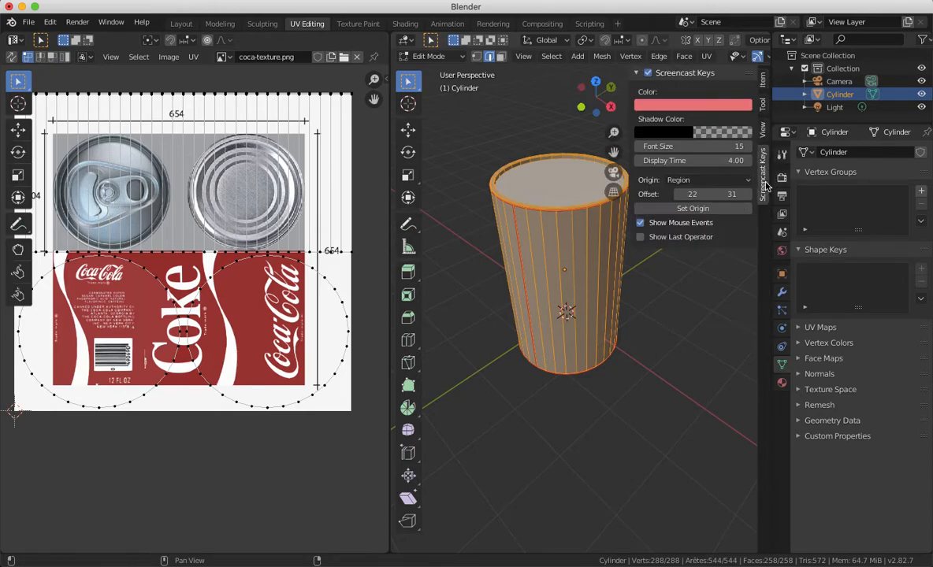
{"action": "left_click", "coordinate": [636, 75]}
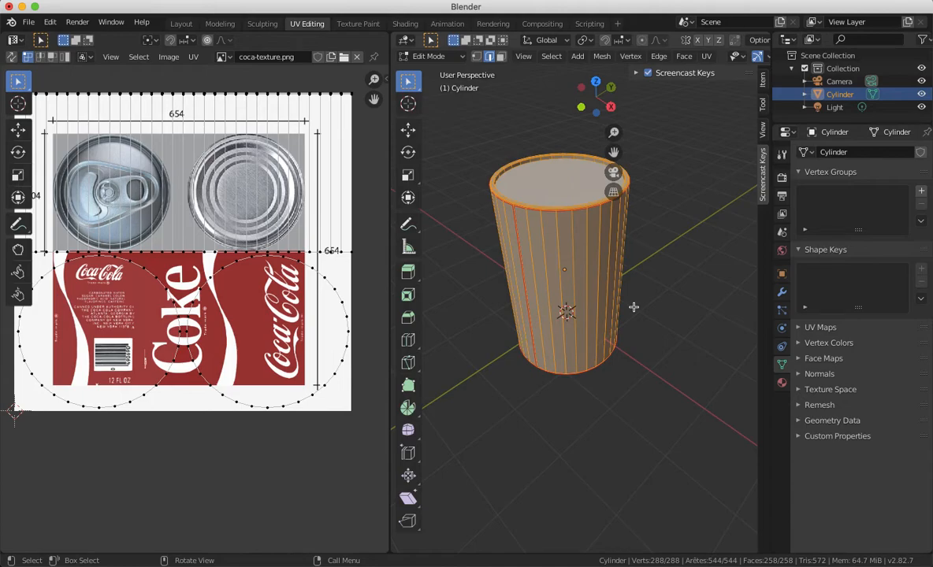
Try cube, cylinder, sphere and from-view UV projections on the can's entire mesh
{"action": "key", "text": "u"}
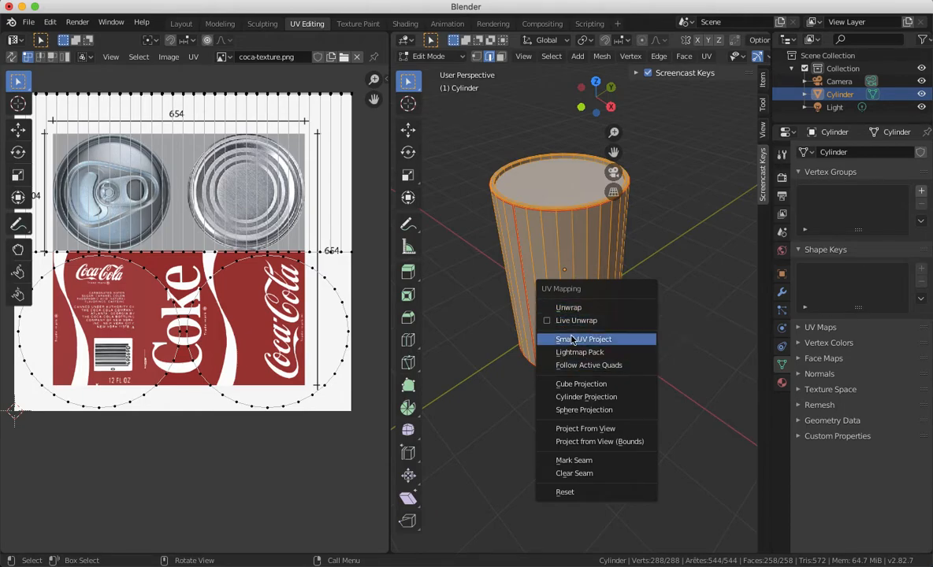
{"action": "left_click", "coordinate": [586, 385]}
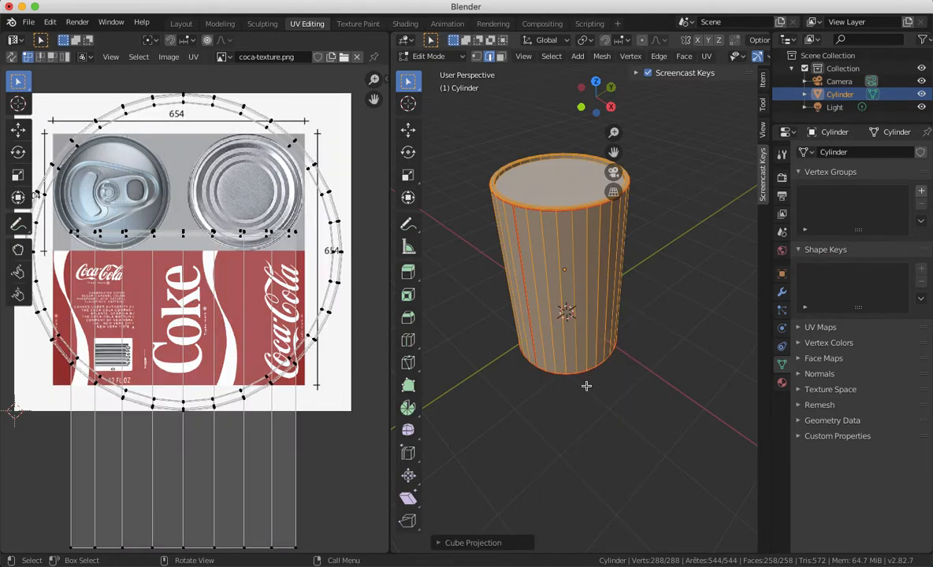
{"action": "key", "text": "u"}
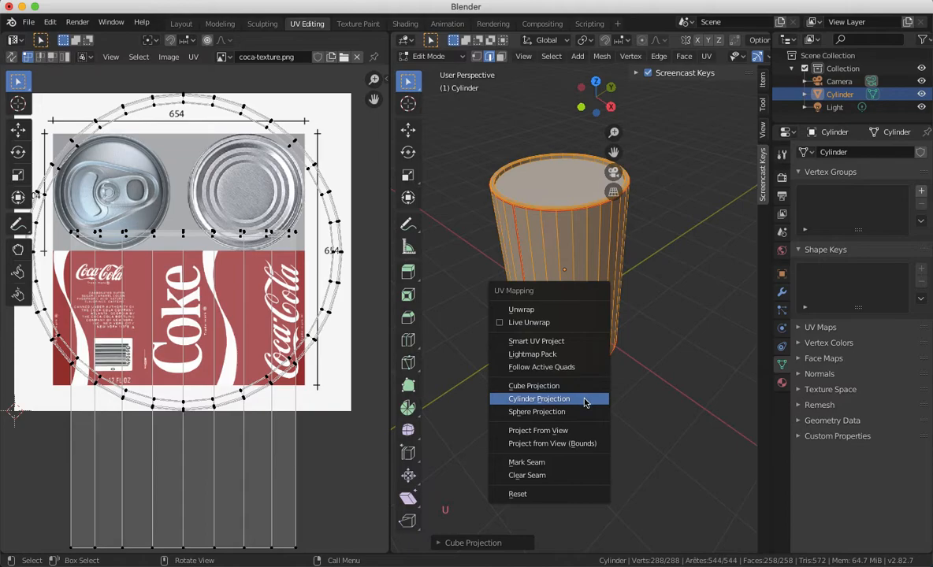
{"action": "left_click", "coordinate": [584, 400]}
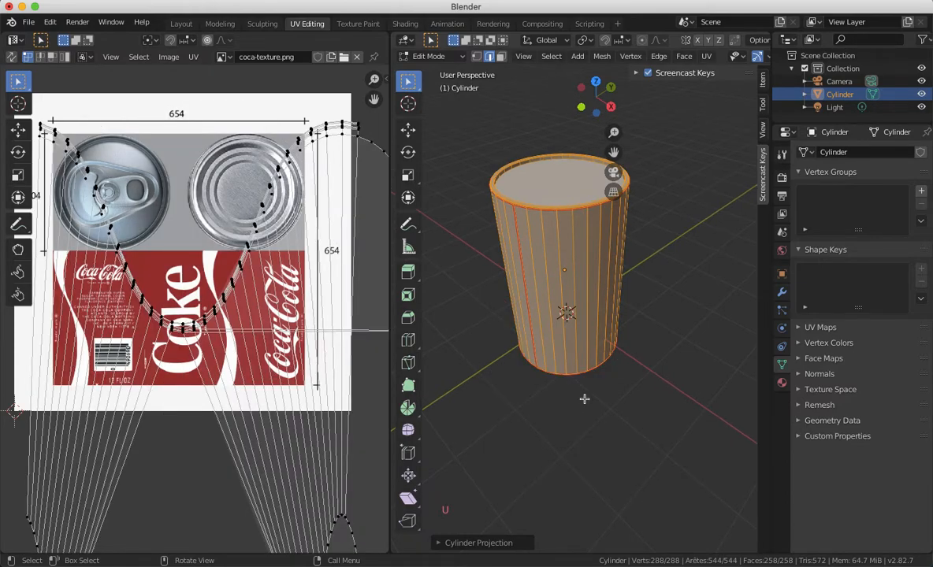
{"action": "key", "text": "u"}
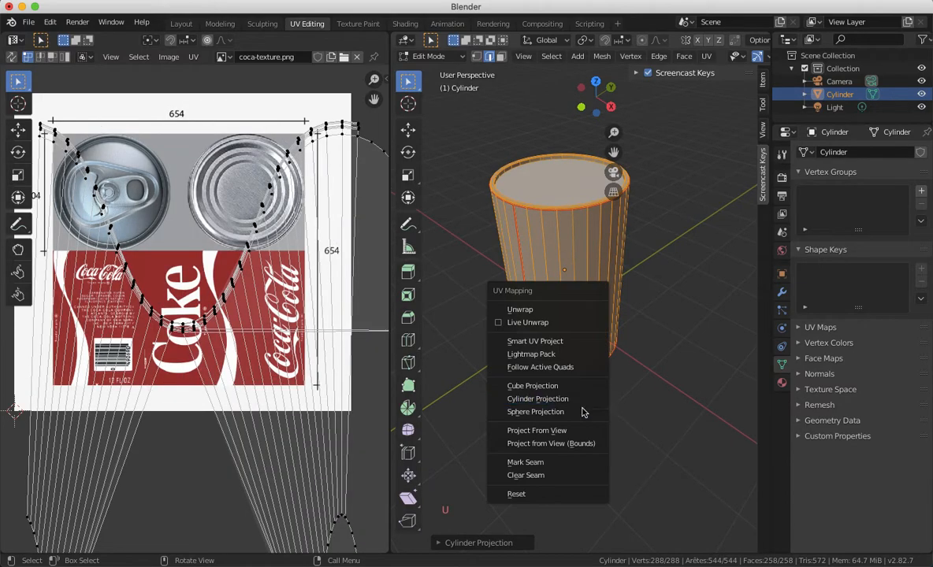
{"action": "left_click", "coordinate": [583, 413]}
{"action": "middle_click_drag", "start_coordinate": [582, 415], "coordinate": [584, 413]}
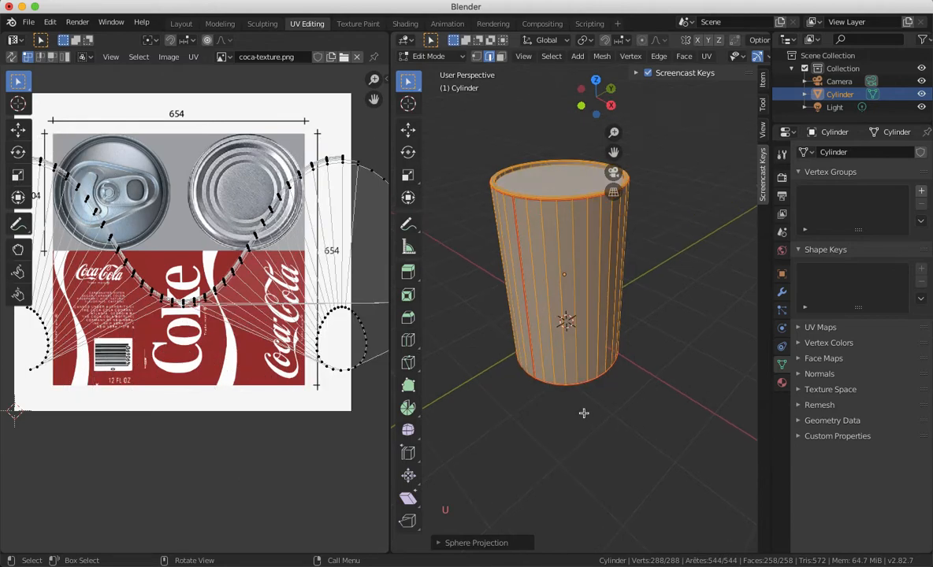
{"action": "key", "text": "u"}
{"action": "left_click", "coordinate": [526, 408]}
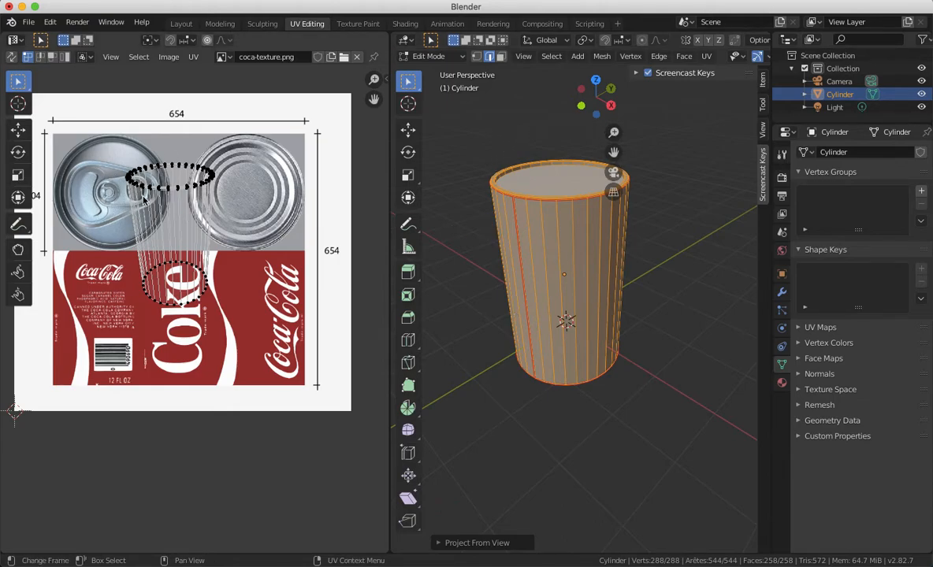
Reset the can's UVs and unwrap the entire mesh along its marked seams
{"action": "key", "text": "u"}
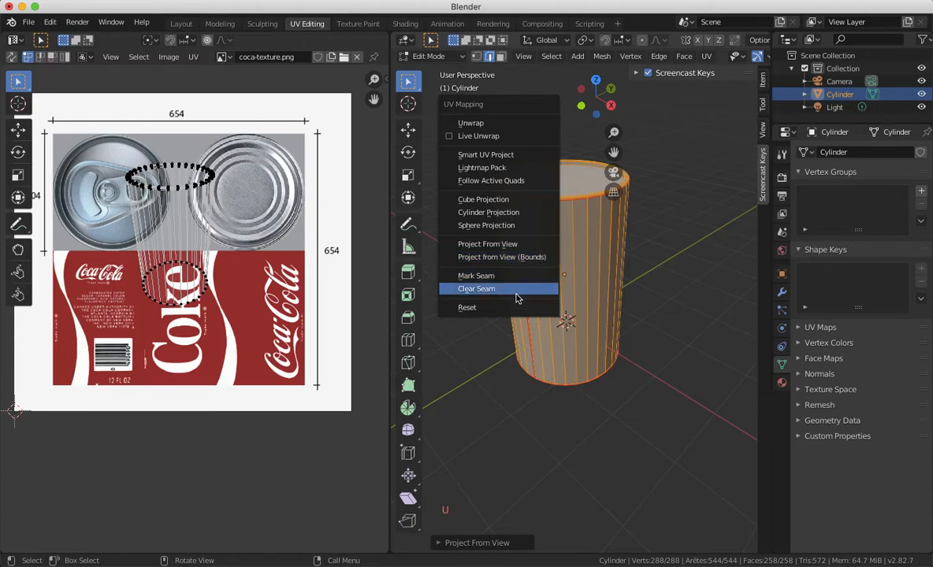
{"action": "left_click", "coordinate": [467, 308]}
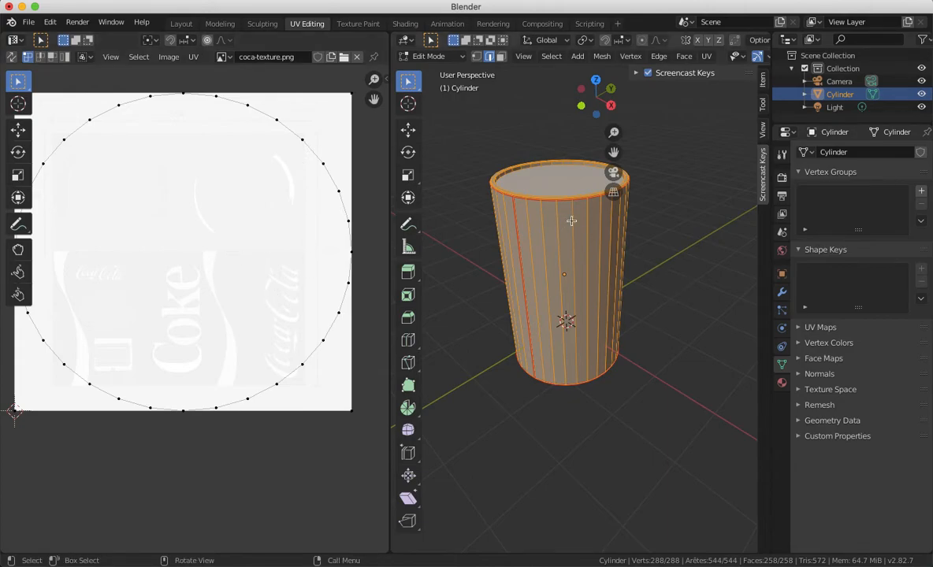
{"action": "key", "text": "u"}
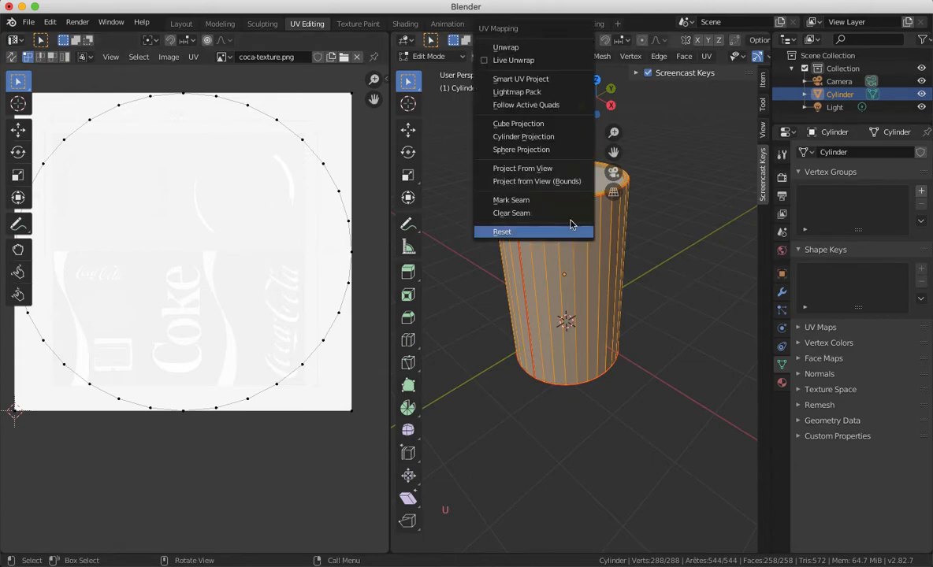
{"action": "left_click", "coordinate": [535, 49]}
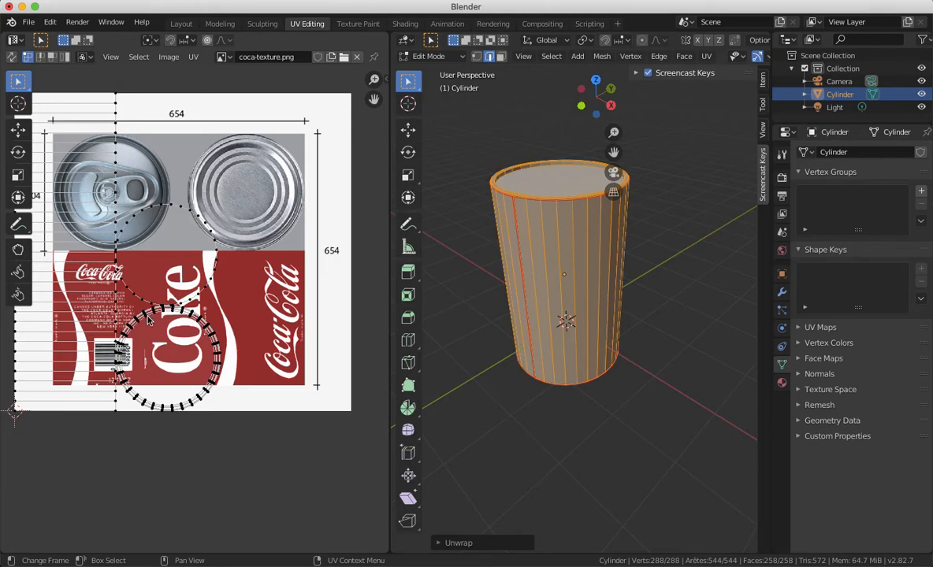
Select the whole ring-shaped UV island, move it over the can-top image with the pull tab, and enlarge it to match the rim
{"action": "left_click", "coordinate": [206, 332]}
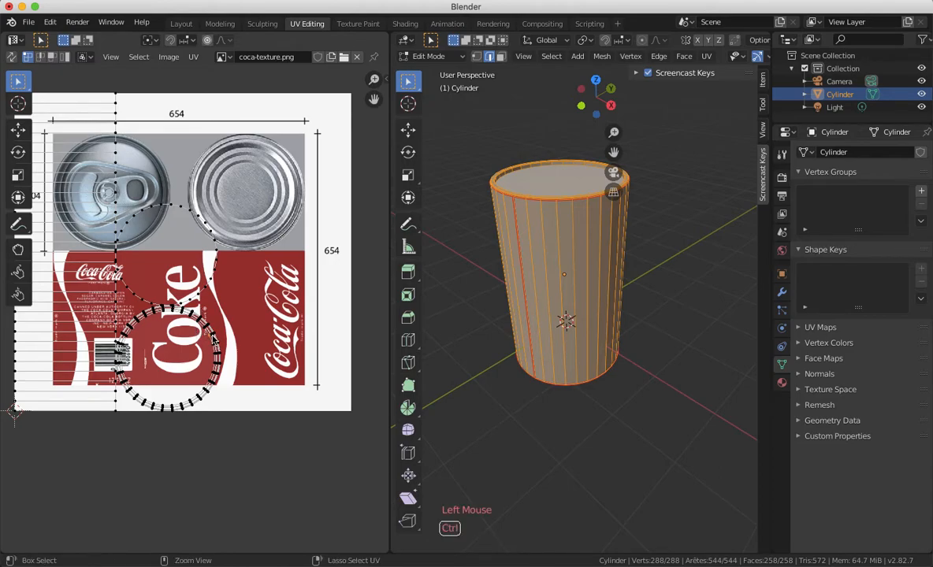
{"action": "key", "text": "ctrl+KP_Add"}
{"action": "key", "text": "ctrl+KP_Add"}
{"action": "key", "text": "ctrl+KP_Add"}
{"action": "key", "text": "ctrl+KP_Add"}
{"action": "key", "text": "ctrl+KP_Add"}
{"action": "key", "text": "ctrl+KP_Add"}
{"action": "key", "text": "ctrl+KP_Add"}
{"action": "key", "text": "ctrl+KP_Add"}
{"action": "key", "text": "ctrl+KP_Add"}
{"action": "key", "text": "ctrl+KP_Add"}
{"action": "key", "text": "ctrl+KP_Add"}
{"action": "key", "text": "ctrl+KP_Add"}
{"action": "key", "text": "ctrl+KP_Add"}
{"action": "key", "text": "ctrl+KP_Add"}
{"action": "key", "text": "ctrl+KP_Add"}
{"action": "key", "text": "ctrl+KP_Add"}
{"action": "key", "text": "ctrl+KP_Add"}
{"action": "key", "text": "ctrl+KP_Add"}
{"action": "key", "text": "ctrl+KP_Add"}
{"action": "key", "text": "ctrl+KP_Add"}
{"action": "key", "text": "ctrl+KP_Add"}
{"action": "key", "text": "ctrl+KP_Add"}
{"action": "key", "text": "ctrl+KP_Add"}
{"action": "key", "text": "ctrl+KP_Add"}
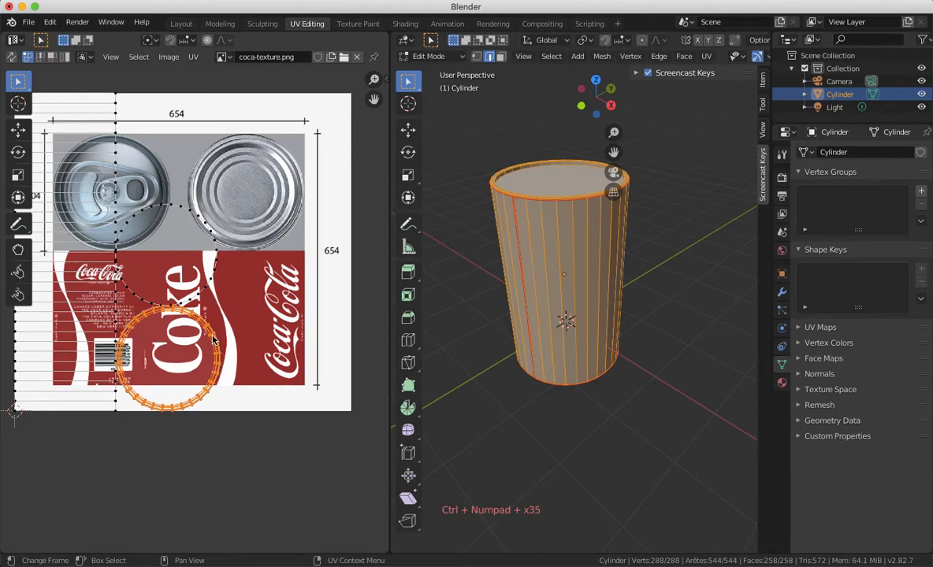
{"action": "key", "text": "g"}
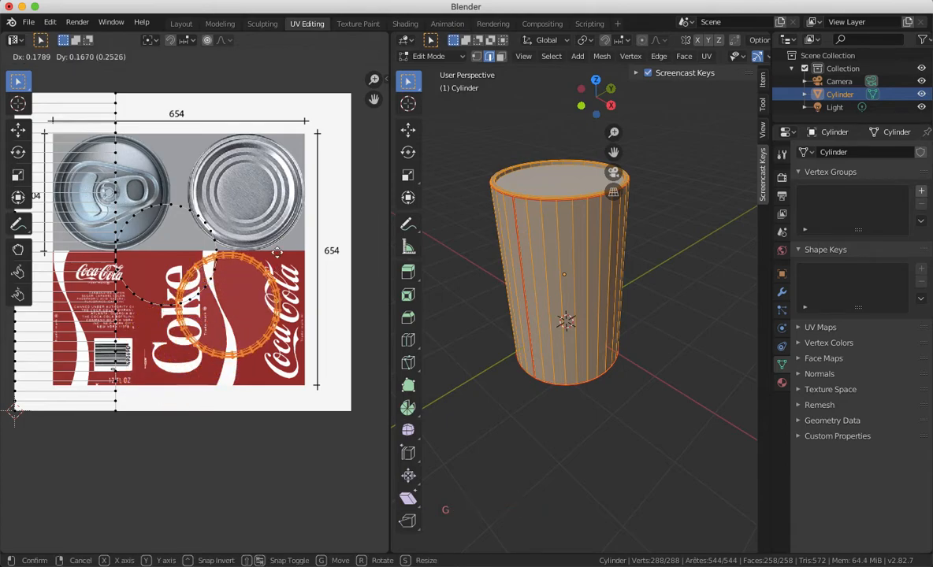
{"action": "left_click", "coordinate": [156, 170]}
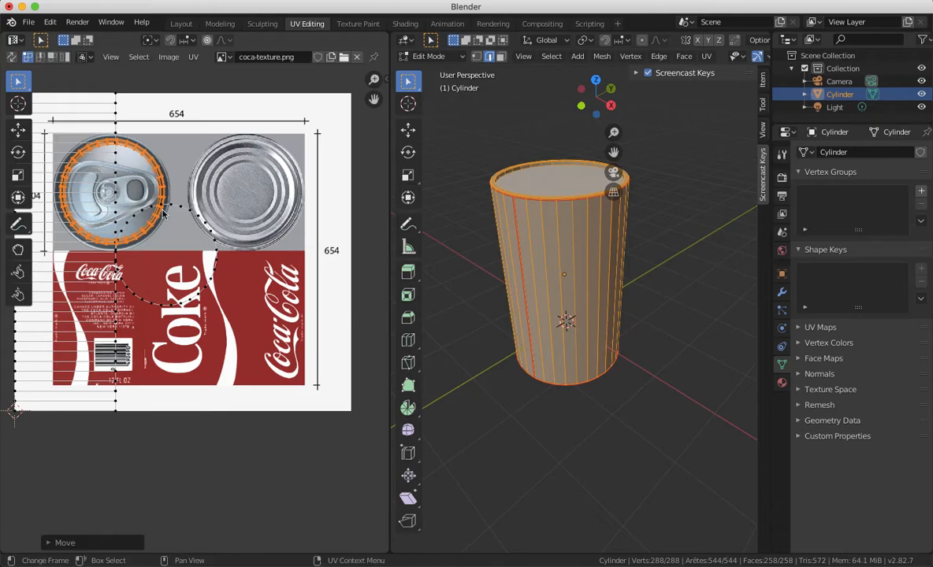
{"action": "key", "text": "s"}
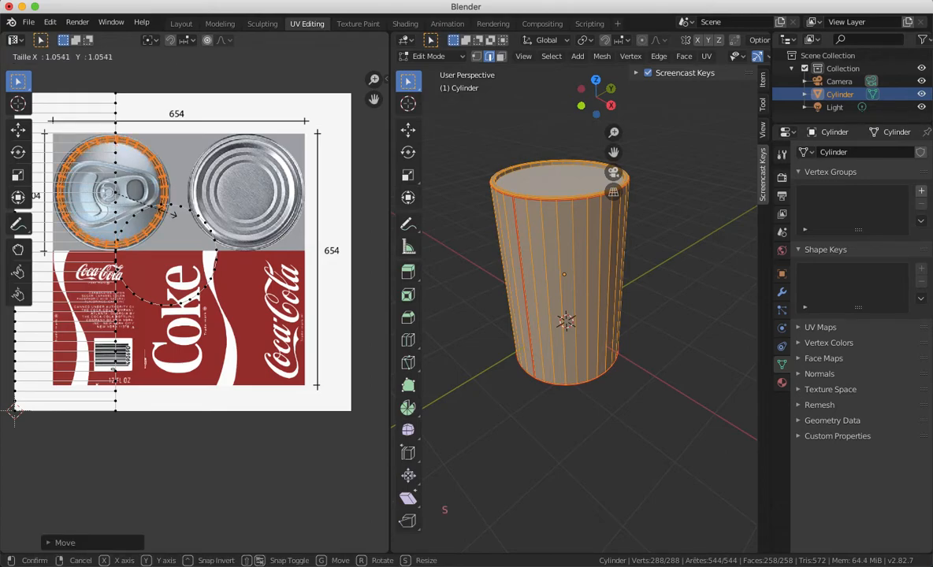
{"action": "left_click", "coordinate": [168, 210]}
{"action": "key", "text": "g"}
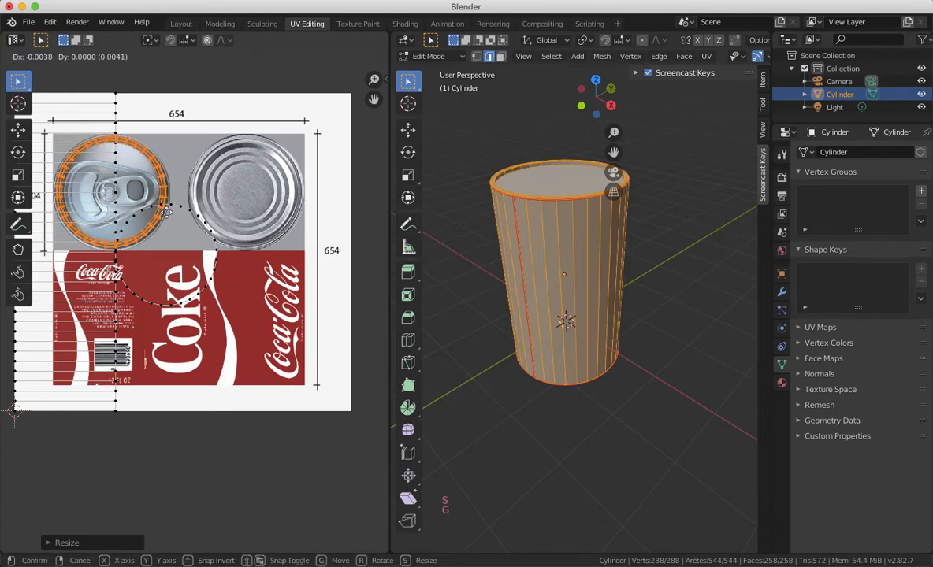
{"action": "left_click", "coordinate": [168, 217]}
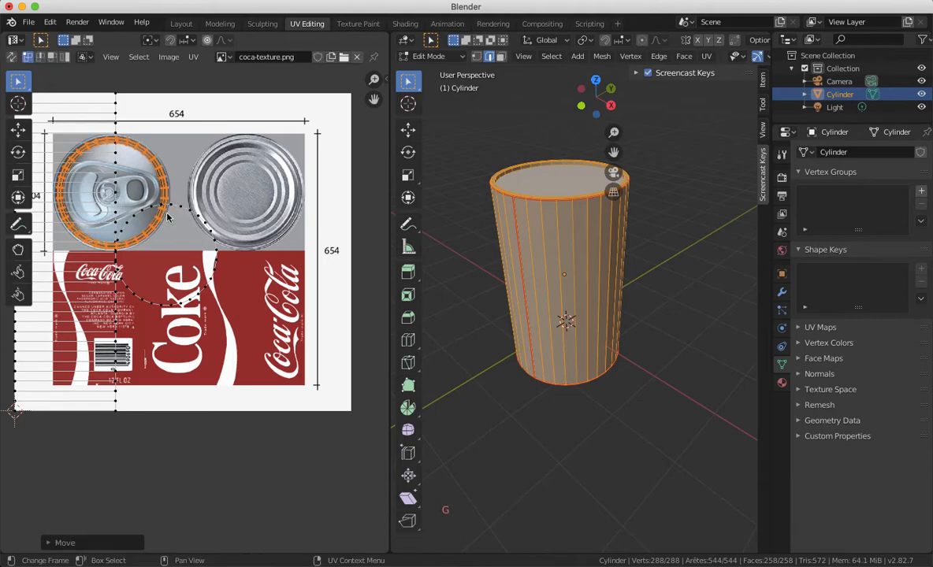
{"action": "key", "text": "s"}
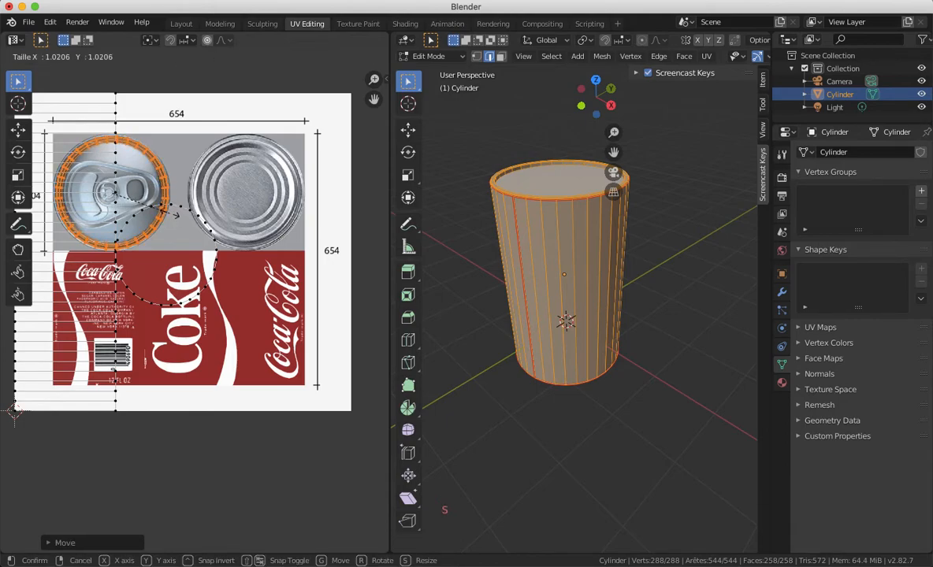
{"action": "left_click", "coordinate": [201, 228]}
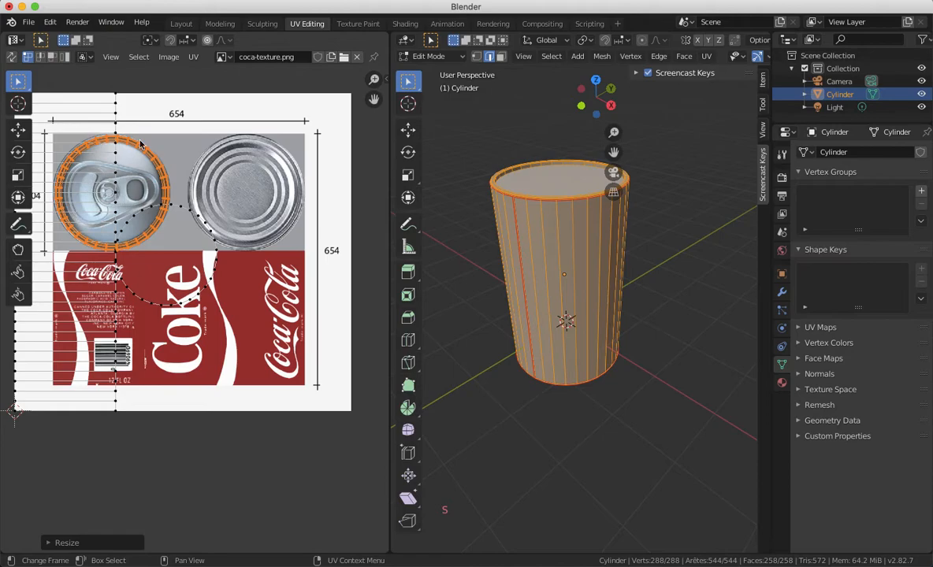
Select the whole circular UV disc, move it over the can-bottom image and scale it up about 1.1 times to fit
{"action": "left_click", "coordinate": [184, 306]}
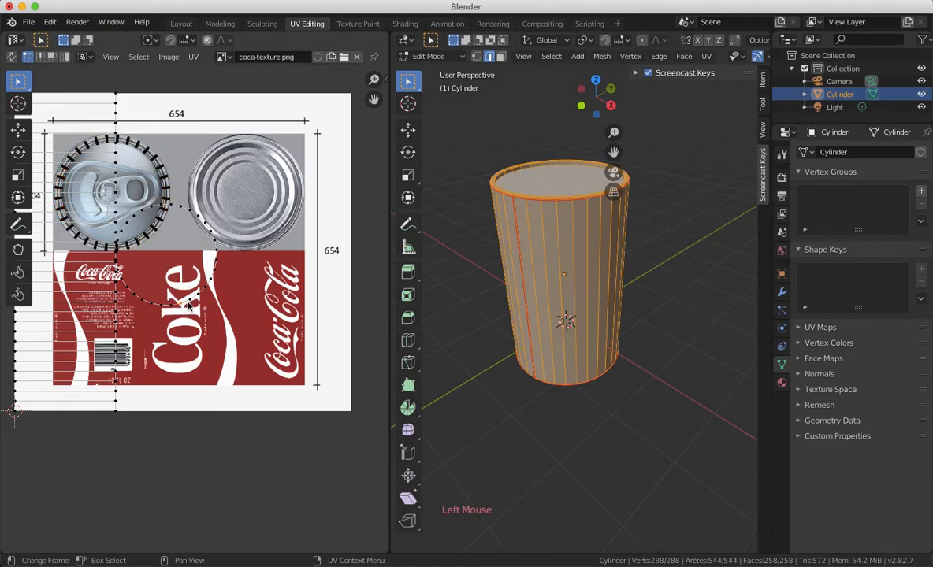
{"action": "key", "text": "ctrl+KP_Add"}
{"action": "key", "text": "ctrl+KP_Add"}
{"action": "key", "text": "ctrl+KP_Add"}
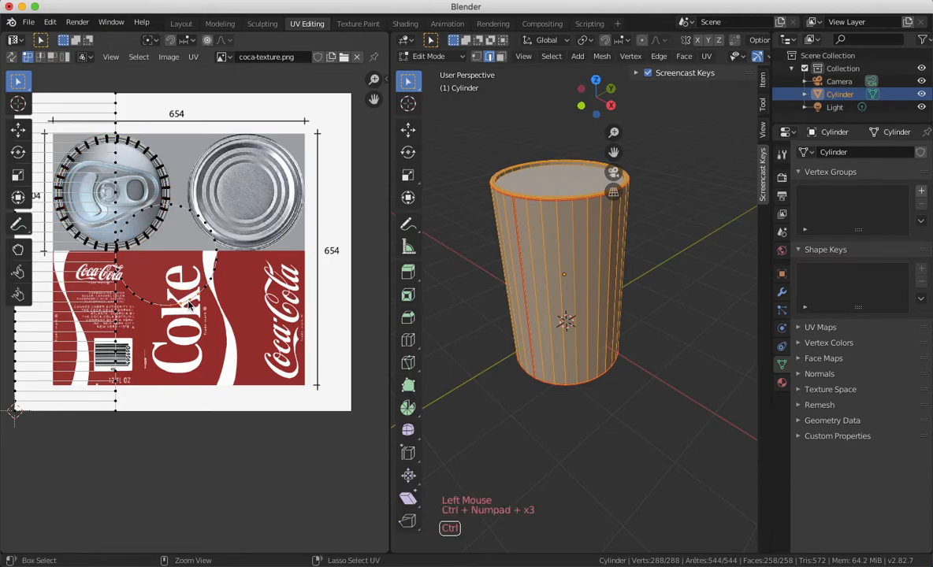
{"action": "key", "text": "ctrl+KP_Add"}
{"action": "key", "text": "ctrl+KP_Add"}
{"action": "key", "text": "ctrl+KP_Add"}
{"action": "key", "text": "ctrl+KP_Add"}
{"action": "key", "text": "ctrl+KP_Add"}
{"action": "key", "text": "ctrl+KP_Add"}
{"action": "key", "text": "ctrl+KP_Add"}
{"action": "key", "text": "ctrl+KP_Add"}
{"action": "key", "text": "ctrl+KP_Add"}
{"action": "key", "text": "ctrl+KP_Add"}
{"action": "key", "text": "ctrl+KP_Add"}
{"action": "key", "text": "ctrl+KP_Add"}
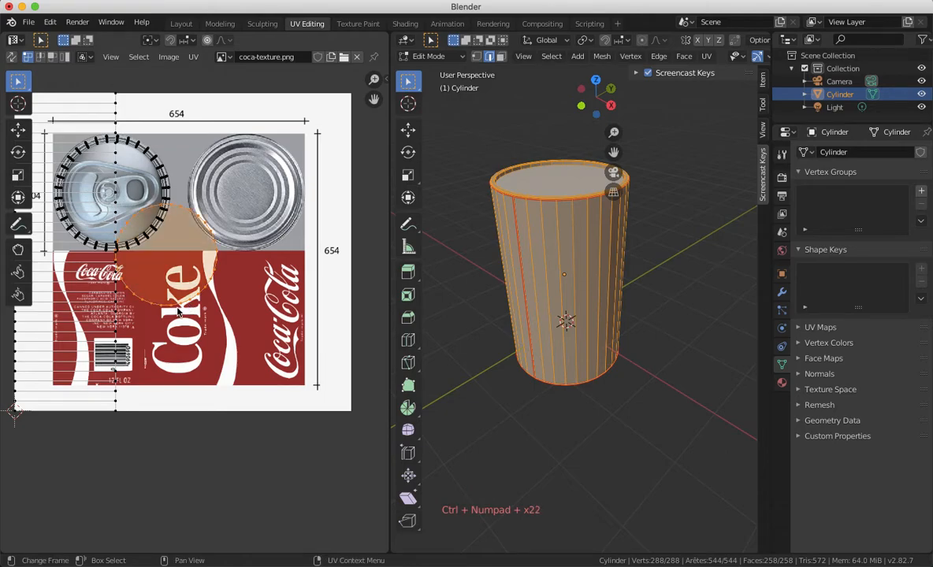
{"action": "key", "text": "g"}
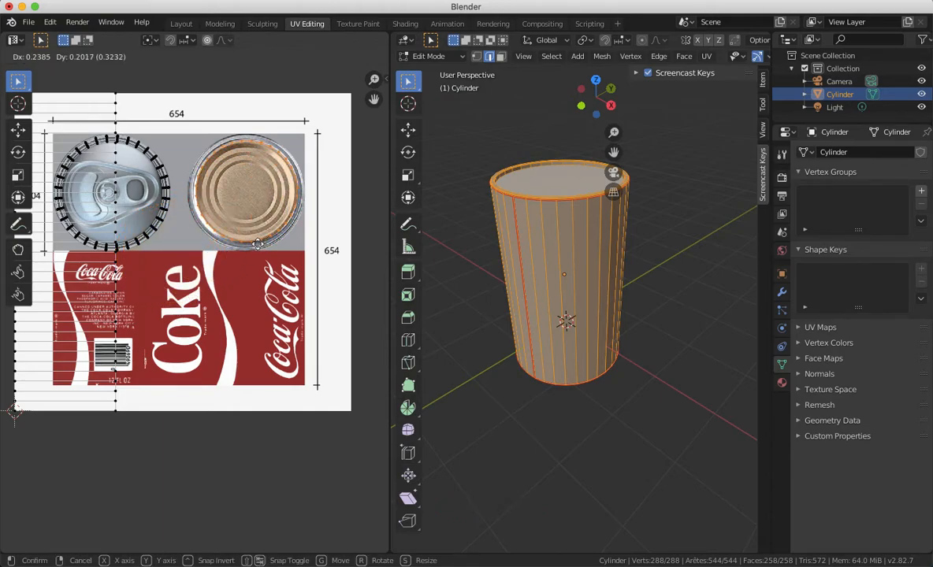
{"action": "left_click", "coordinate": [257, 246]}
{"action": "key", "text": "s"}
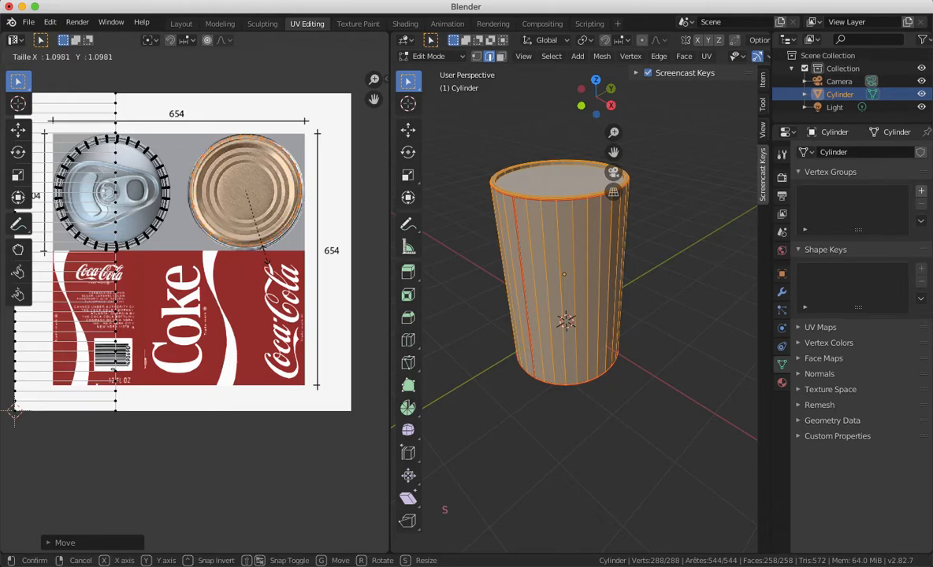
{"action": "left_click", "coordinate": [267, 264]}
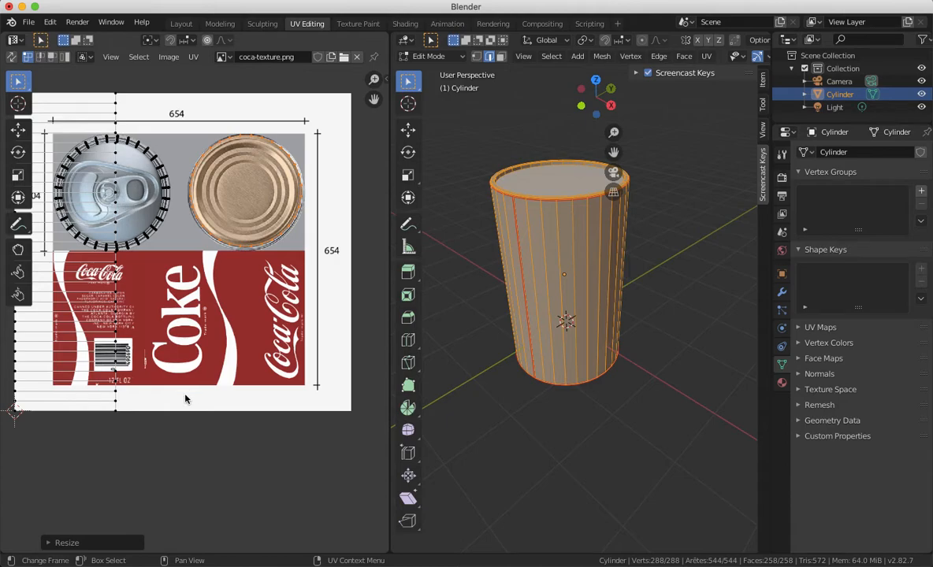
Select the entire rectangular UV strip of the can's side, rotate it 90° and move it over the red label artwork
{"action": "left_click", "coordinate": [115, 415]}
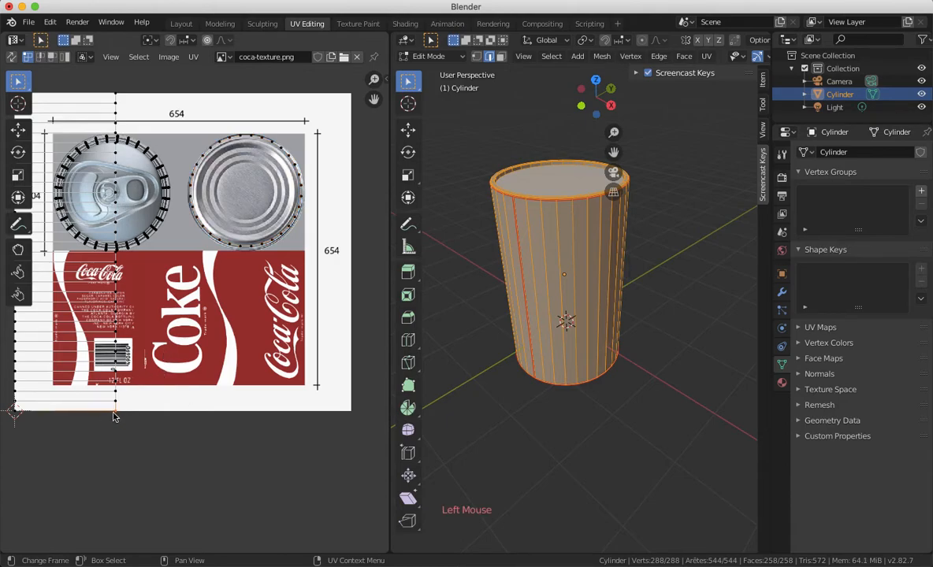
{"action": "key", "text": "ctrl+KP_Add"}
{"action": "key", "text": "ctrl+KP_Add"}
{"action": "key", "text": "ctrl+KP_Add"}
{"action": "key", "text": "ctrl+KP_Add"}
{"action": "key", "text": "ctrl+KP_Add"}
{"action": "key", "text": "ctrl+KP_Add"}
{"action": "key", "text": "ctrl+KP_Add"}
{"action": "key", "text": "ctrl+KP_Add"}
{"action": "key", "text": "ctrl+KP_Add"}
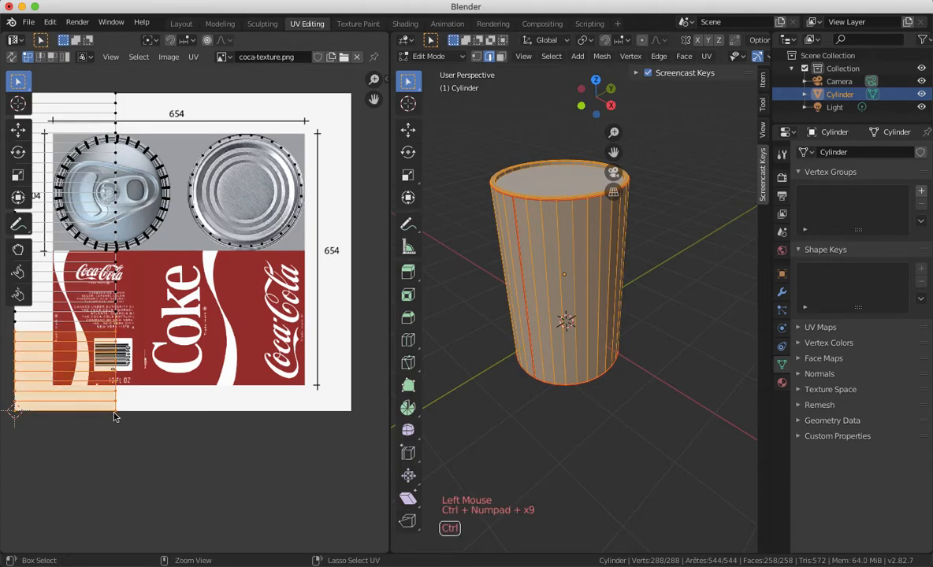
{"action": "key", "text": "ctrl+KP_Add"}
{"action": "key", "text": "ctrl+KP_Add"}
{"action": "key", "text": "ctrl+KP_Add"}
{"action": "key", "text": "ctrl+KP_Add"}
{"action": "key", "text": "ctrl+KP_Add"}
{"action": "key", "text": "ctrl+KP_Add"}
{"action": "key", "text": "ctrl+KP_Add"}
{"action": "key", "text": "ctrl+KP_Add"}
{"action": "key", "text": "ctrl+KP_Add"}
{"action": "key", "text": "ctrl+KP_Add"}
{"action": "key", "text": "ctrl+KP_Add"}
{"action": "key", "text": "ctrl+KP_Add"}
{"action": "key", "text": "ctrl+KP_Add"}
{"action": "key", "text": "ctrl+KP_Add"}
{"action": "key", "text": "ctrl+KP_Add"}
{"action": "key", "text": "ctrl+KP_Add"}
{"action": "key", "text": "ctrl+KP_Add"}
{"action": "key", "text": "ctrl+KP_Add"}
{"action": "key", "text": "ctrl+KP_Add"}
{"action": "key", "text": "ctrl+KP_Add"}
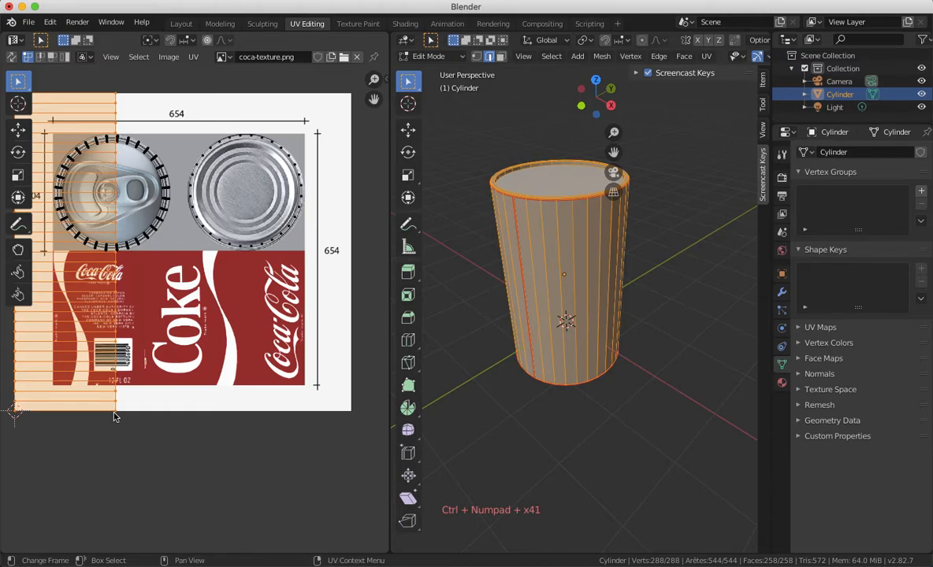
{"action": "type", "text": "r"}
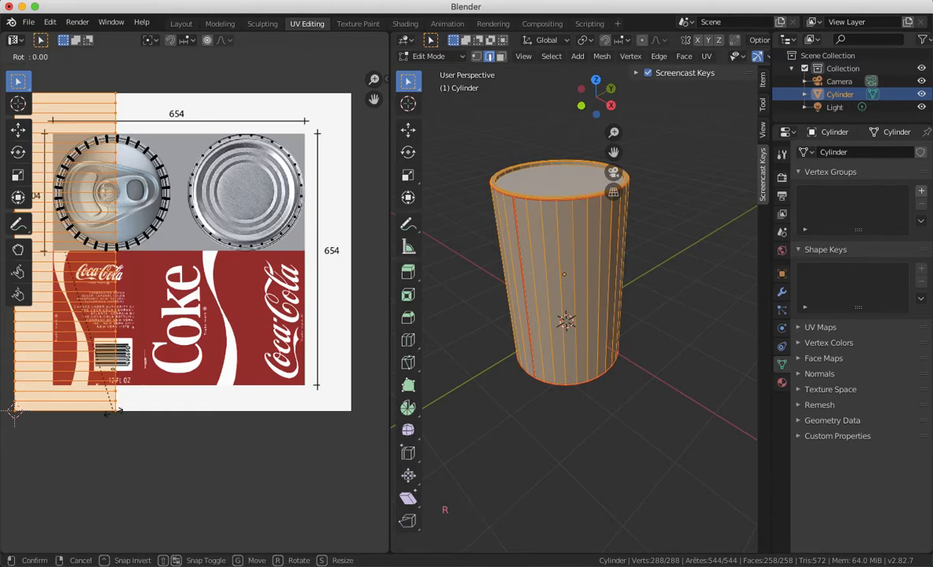
{"action": "type", "text": "90"}
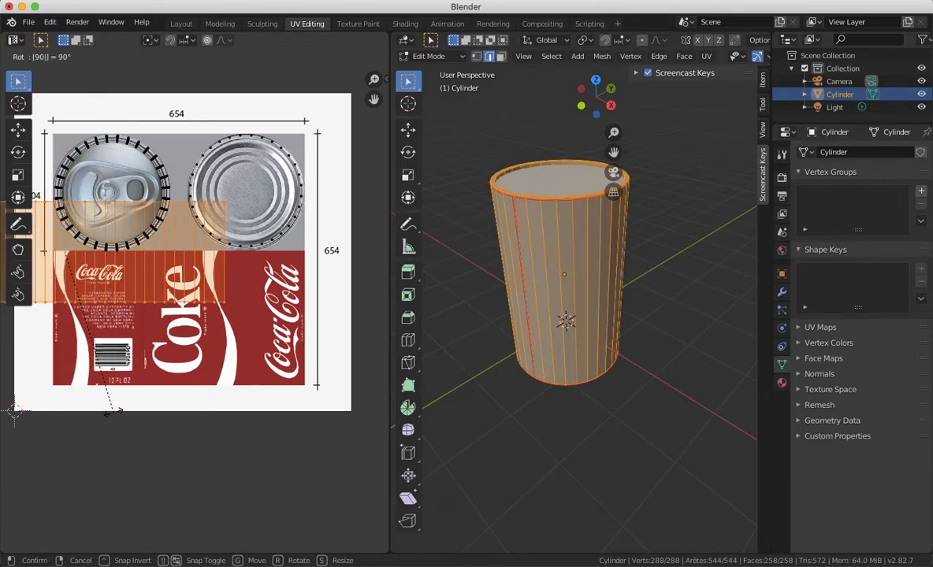
{"action": "key", "text": "Return"}
{"action": "key", "text": "g"}
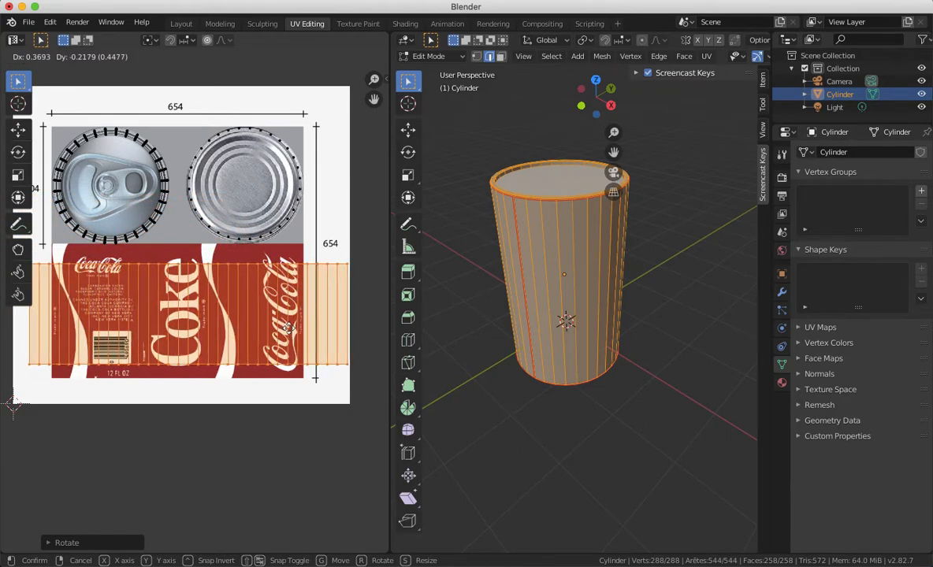
{"action": "left_click", "coordinate": [289, 328]}
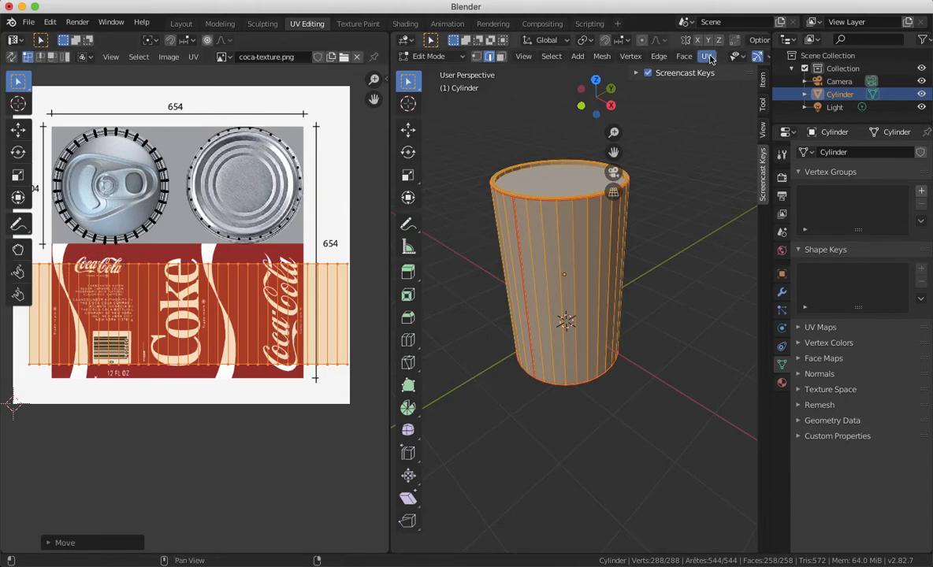
Switch the 3D view to Material Preview shading to show the texture on the can
{"action": "scroll", "coordinate": [682, 64], "scroll_direction": "down", "scroll_amount": 5}
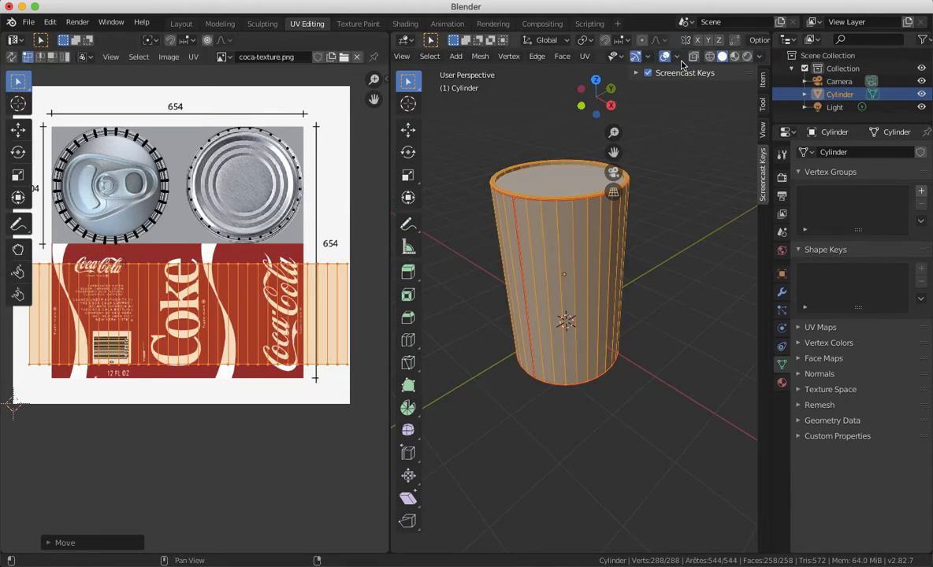
{"action": "left_click", "coordinate": [734, 56]}
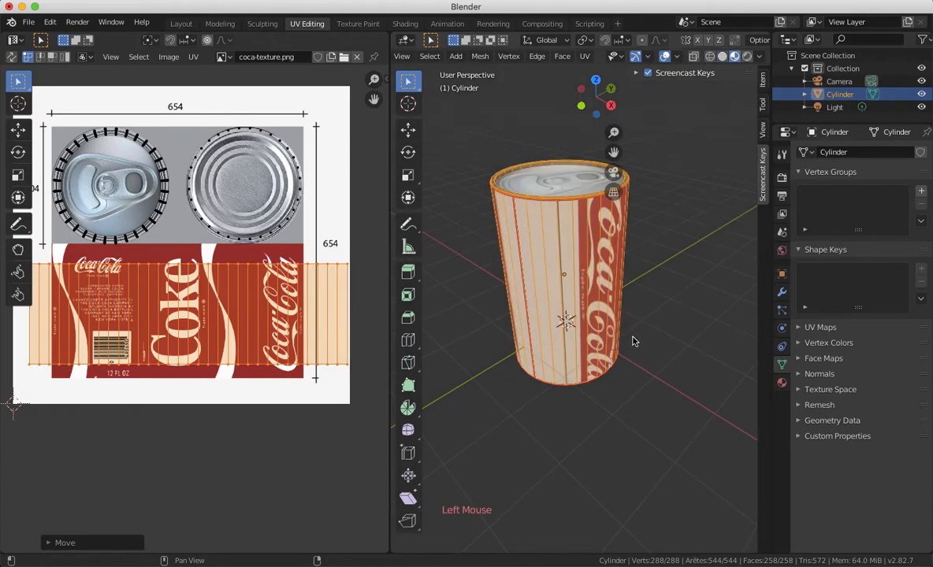
Scale the UV strip of the can's side to the width of the red label artwork and centre it over the label
{"action": "middle_click_drag", "start_coordinate": [659, 356], "coordinate": [658, 353]}
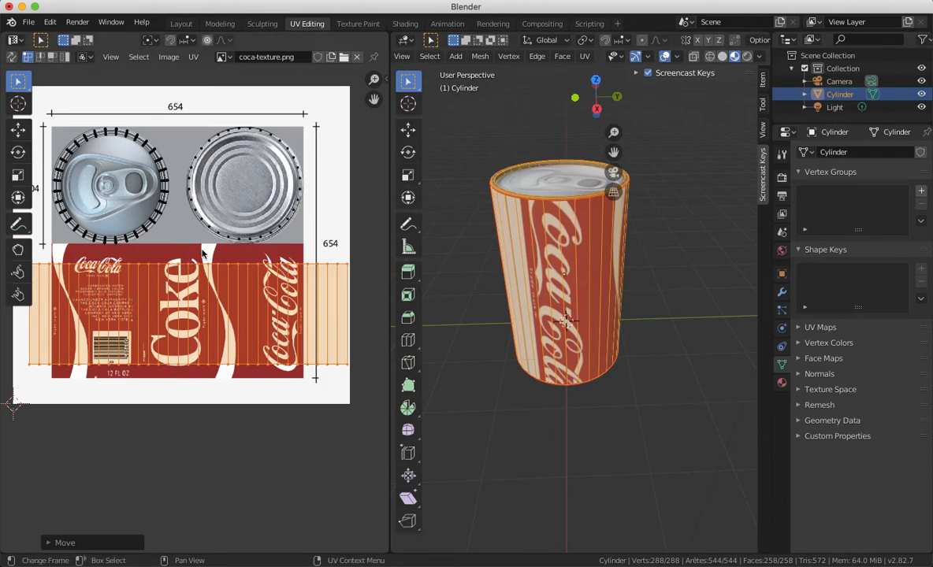
{"action": "key", "text": "s"}
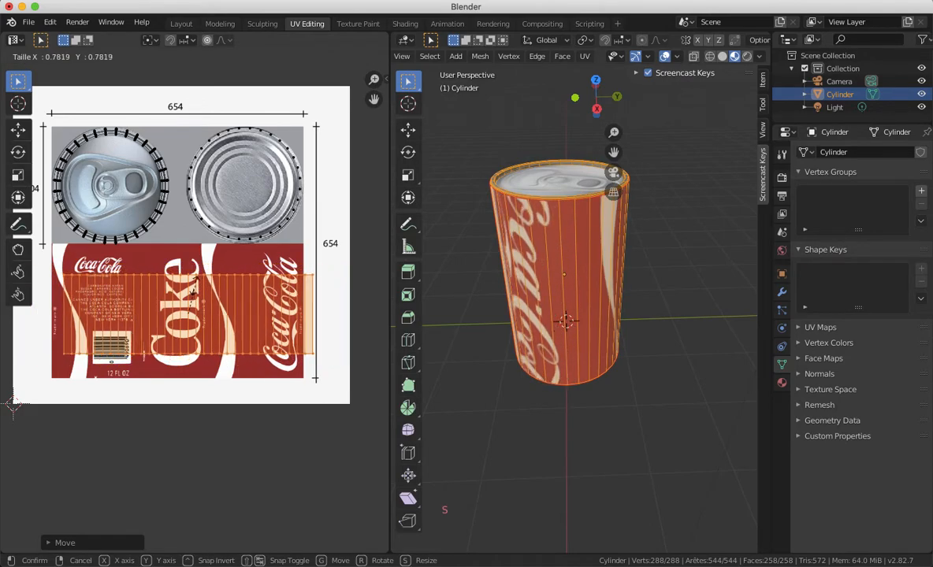
{"action": "left_click", "coordinate": [168, 312]}
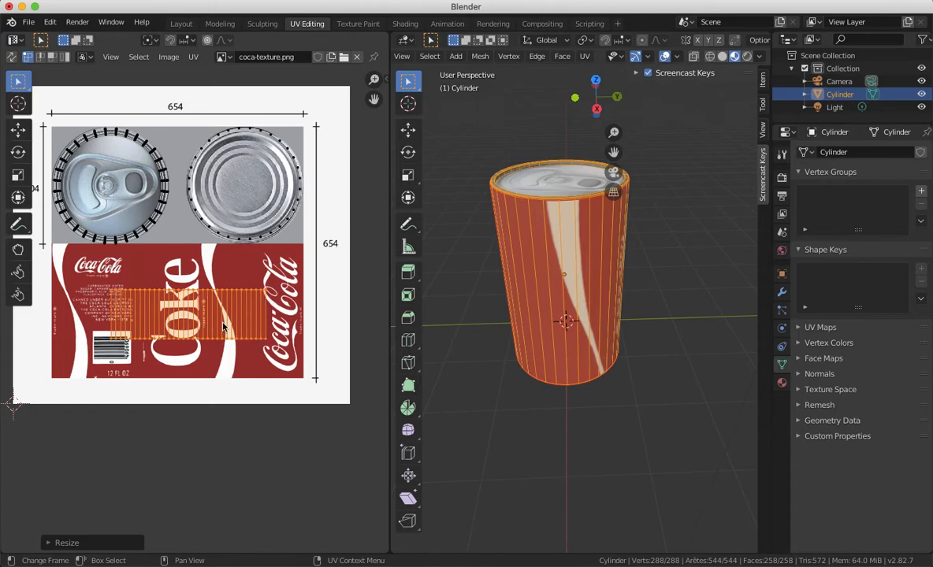
{"action": "middle_click_drag", "start_coordinate": [583, 278], "coordinate": [588, 320]}
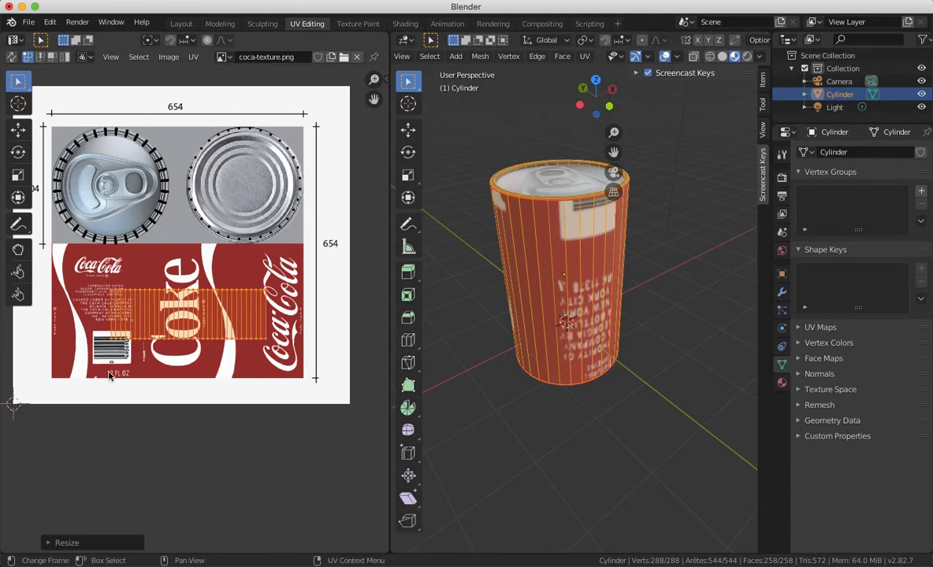
{"action": "key", "text": "s"}
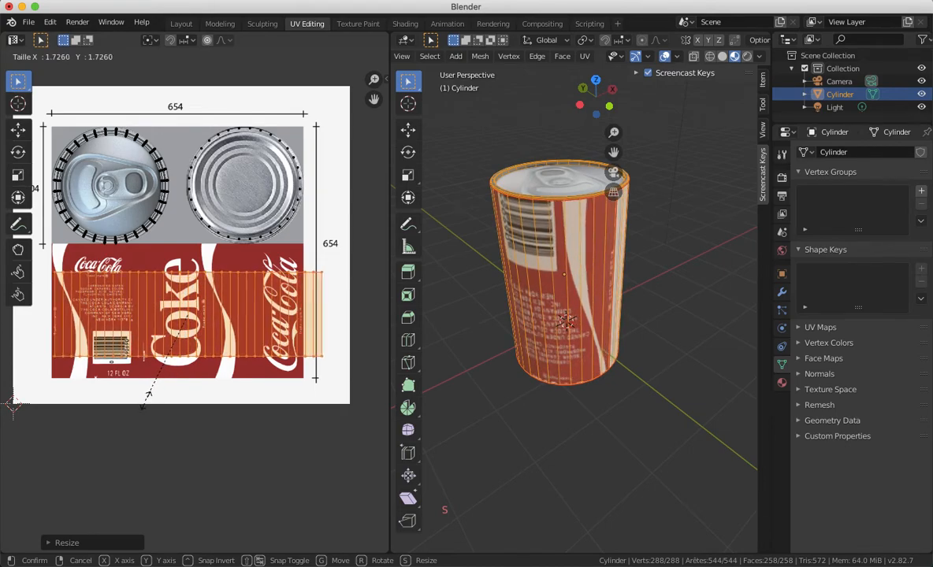
{"action": "left_click", "coordinate": [164, 394]}
{"action": "key", "text": "g"}
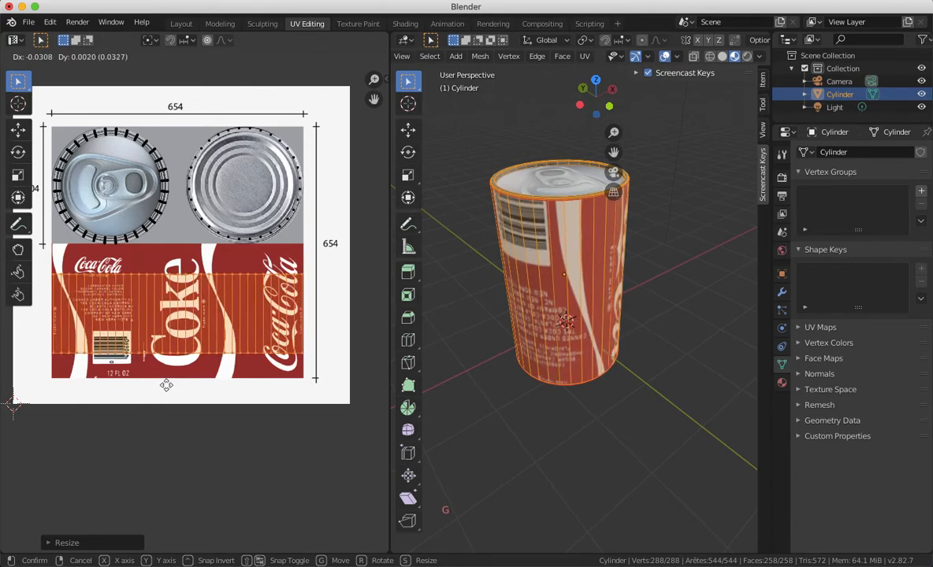
{"action": "left_click", "coordinate": [166, 385]}
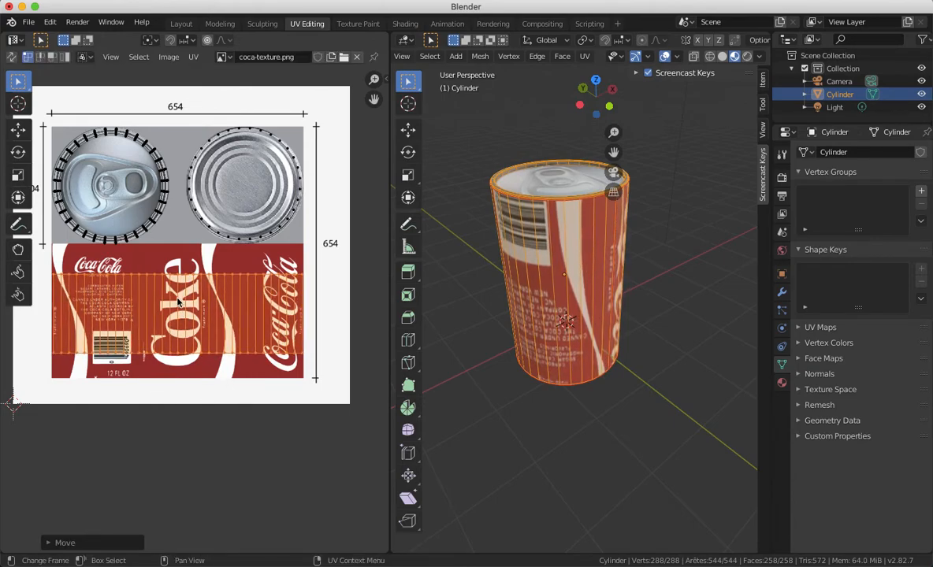
Select only the upper row of points of the side's UV strip and move it up to the red label's upper edge
{"action": "key", "text": "a"}
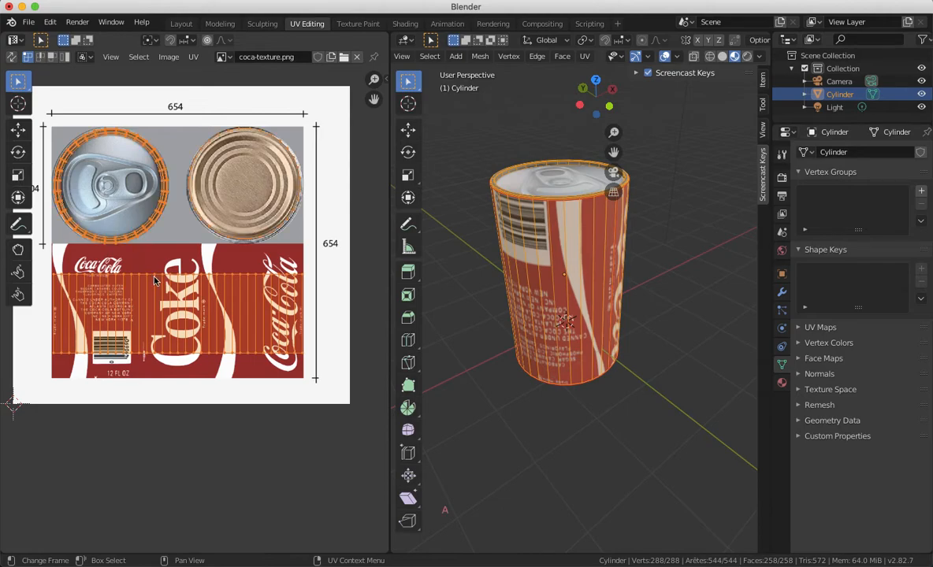
{"action": "key", "text": "a"}
{"action": "key", "text": "a"}
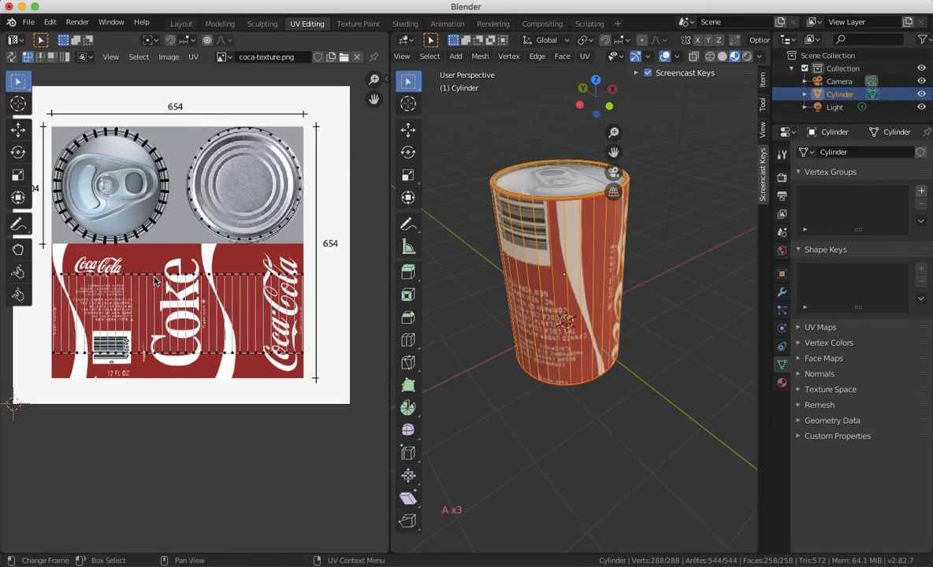
{"action": "key", "text": "b"}
{"action": "left_click_drag", "start_coordinate": [47, 269], "coordinate": [315, 284]}
{"action": "key", "text": "g"}
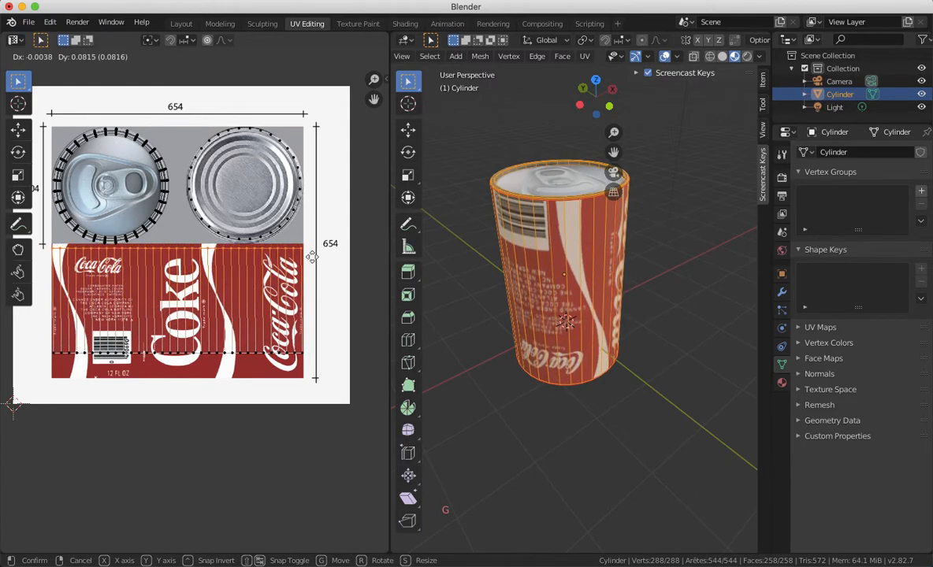
{"action": "key", "text": "shift"}
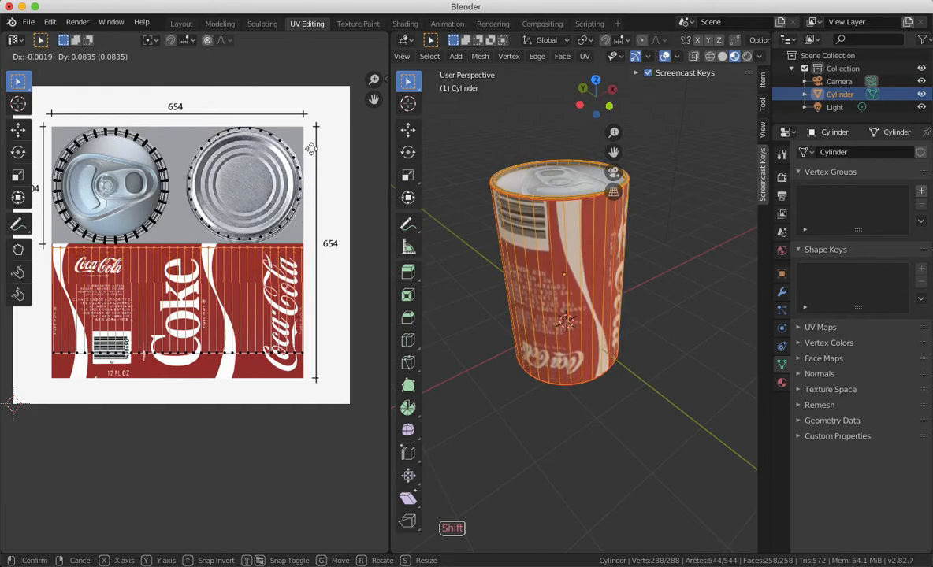
{"action": "left_click", "coordinate": [312, 128]}
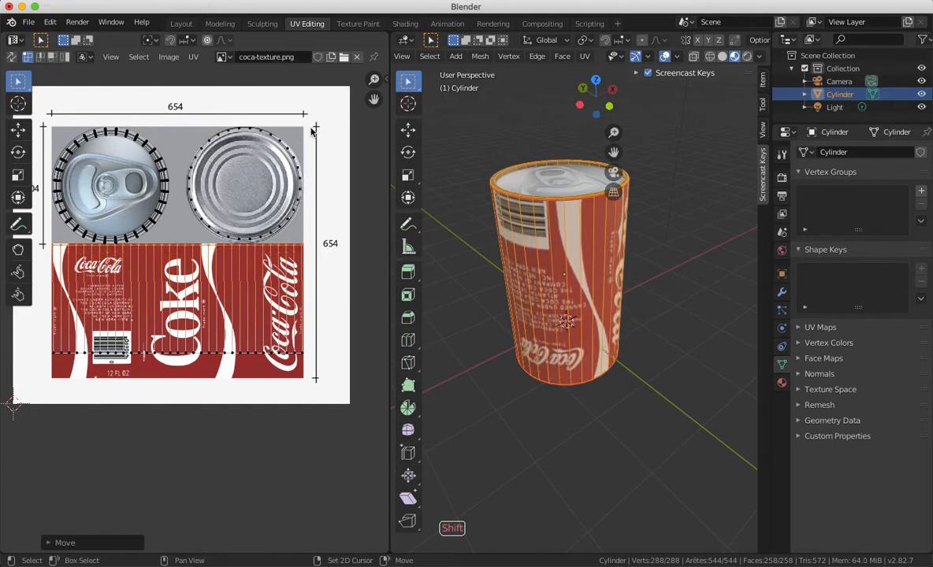
Select only the lower row of points of the side's UV strip and move it down to the red label's lower edge
{"action": "key", "text": "b"}
{"action": "left_click_drag", "start_coordinate": [334, 390], "coordinate": [30, 355]}
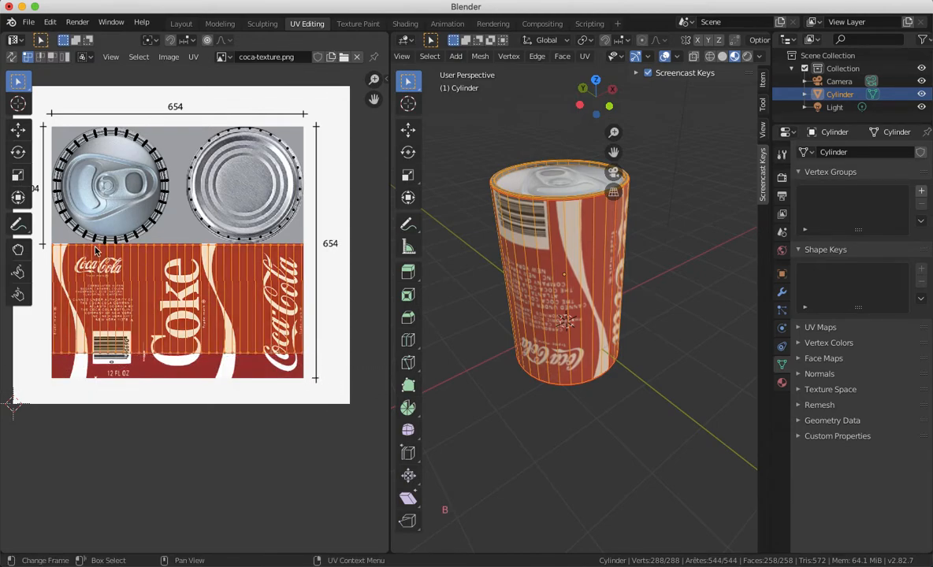
{"action": "key", "text": "a"}
{"action": "key", "text": "a"}
{"action": "key", "text": "a"}
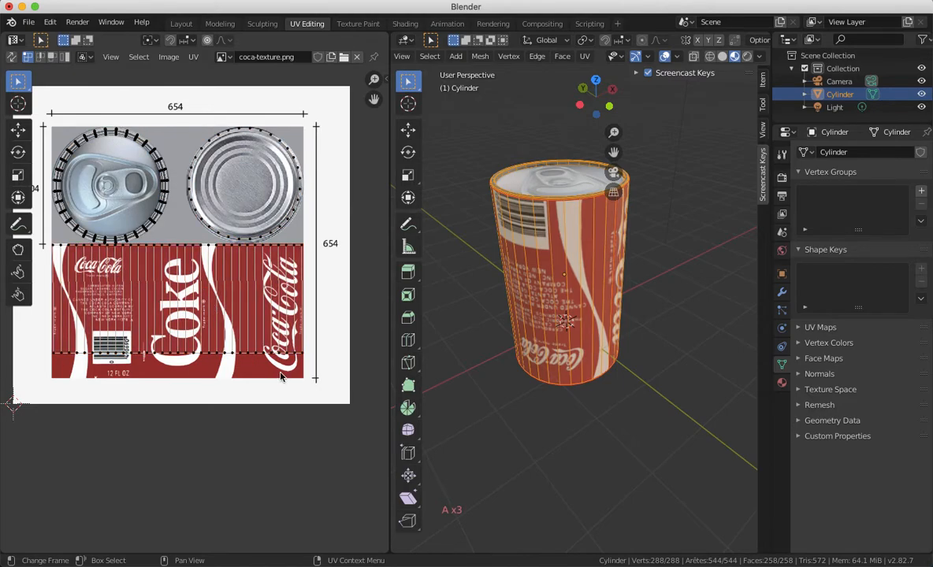
{"action": "key", "text": "b"}
{"action": "left_click_drag", "start_coordinate": [6, 342], "coordinate": [42, 349]}
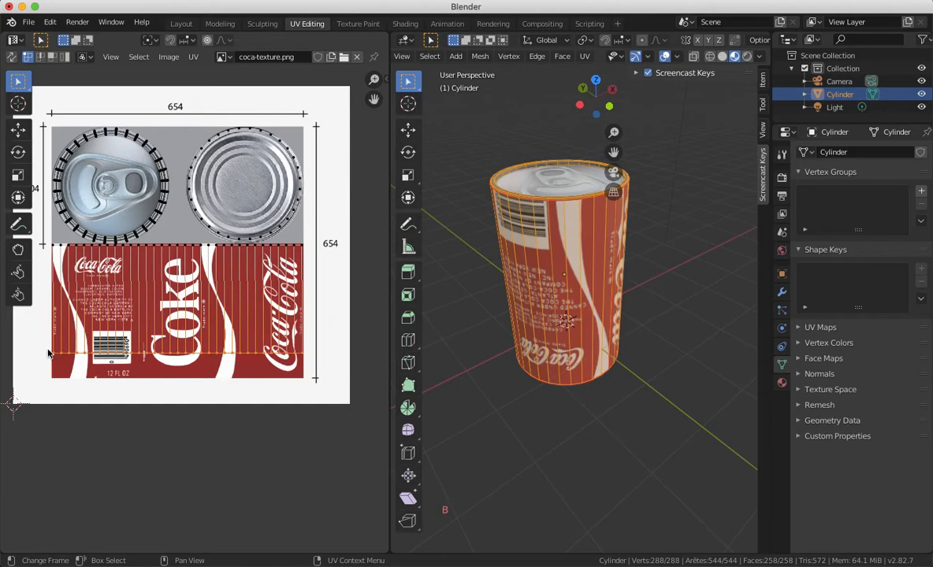
{"action": "key", "text": "g"}
{"action": "key", "text": "ctrl"}
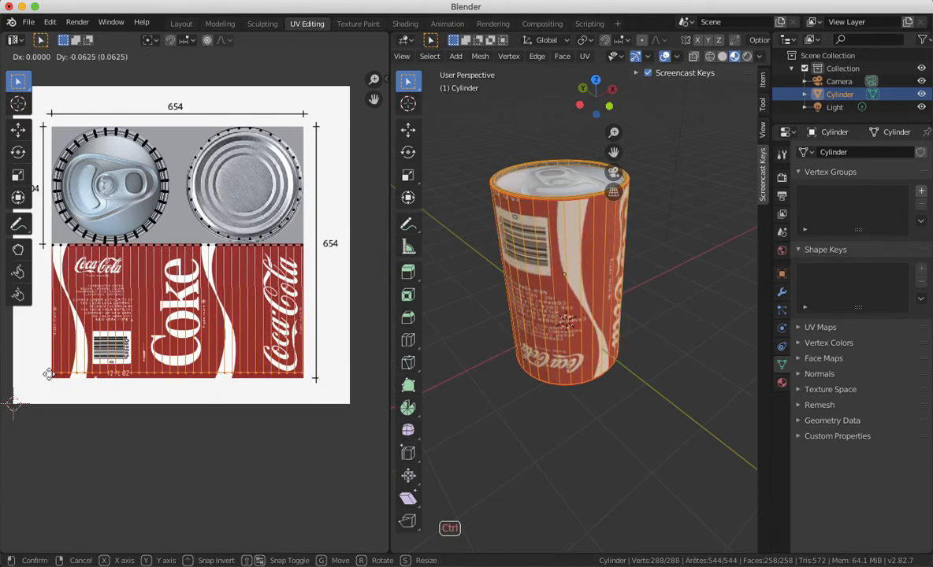
{"action": "left_click", "coordinate": [48, 377]}
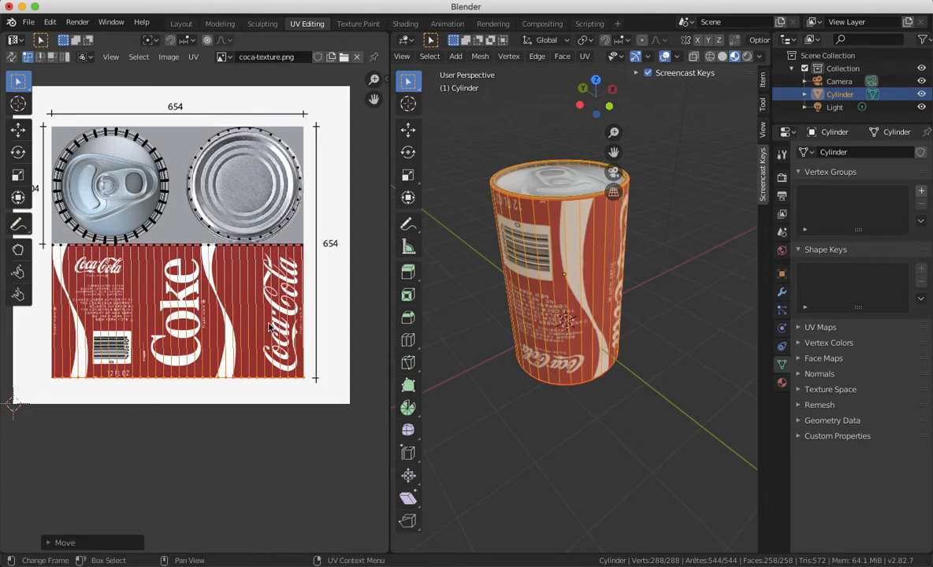
Grow the UV selection to the whole side strip and rotate it 180° so the label reads upright on the can
{"action": "middle_click_drag", "start_coordinate": [493, 299], "coordinate": [536, 321]}
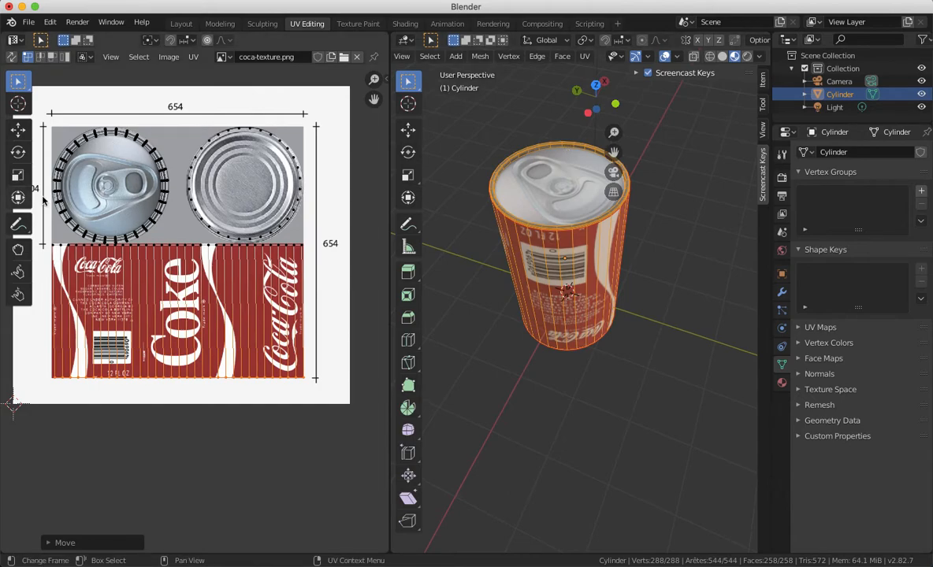
{"action": "middle_click_drag", "start_coordinate": [510, 252], "coordinate": [555, 142]}
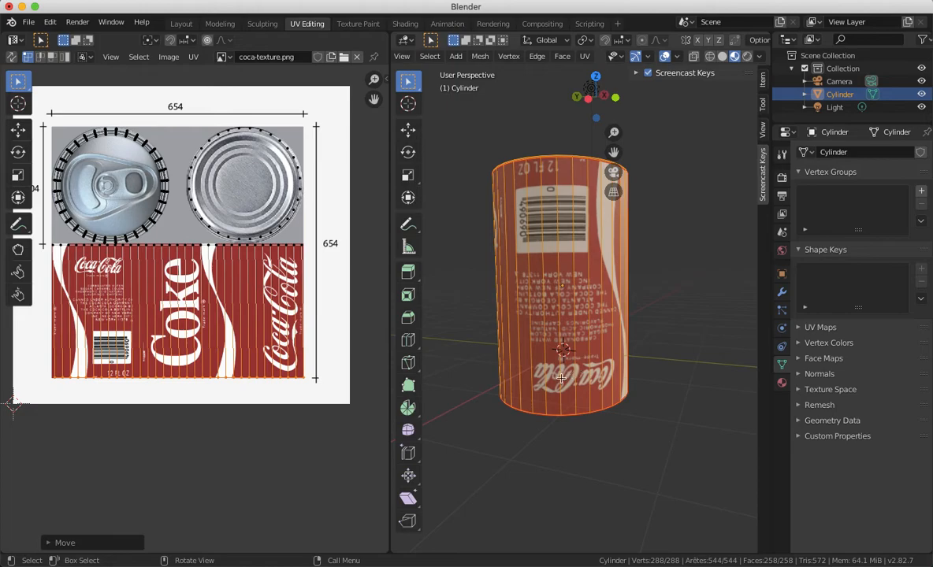
{"action": "mouse_move", "coordinate": [566, 246]}
{"action": "middle_mouse_down"}
{"action": "mouse_move", "coordinate": [713, 246]}
{"action": "mouse_move", "coordinate": [562, 244]}
{"action": "mouse_move", "coordinate": [565, 236]}
{"action": "middle_mouse_up"}
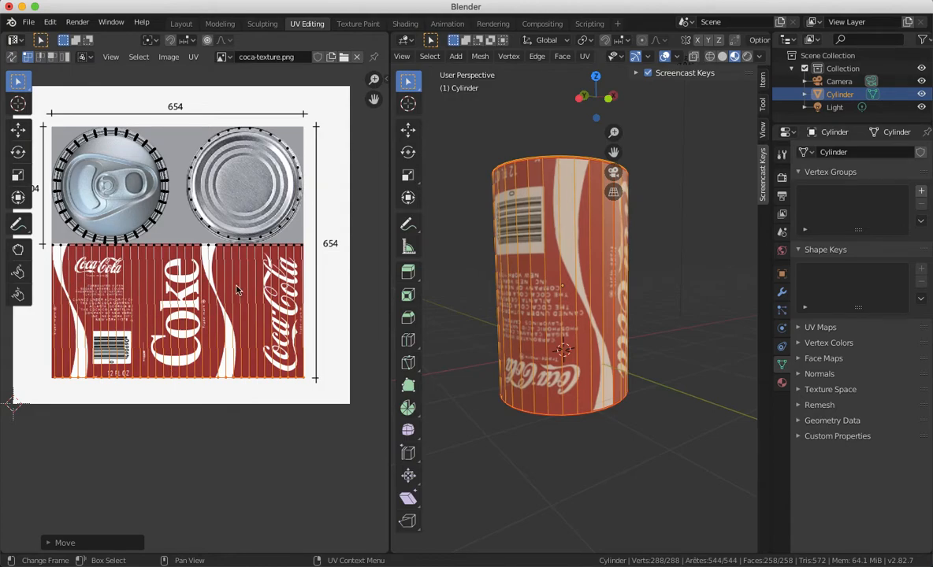
{"action": "middle_click_drag", "start_coordinate": [234, 353], "coordinate": [225, 340]}
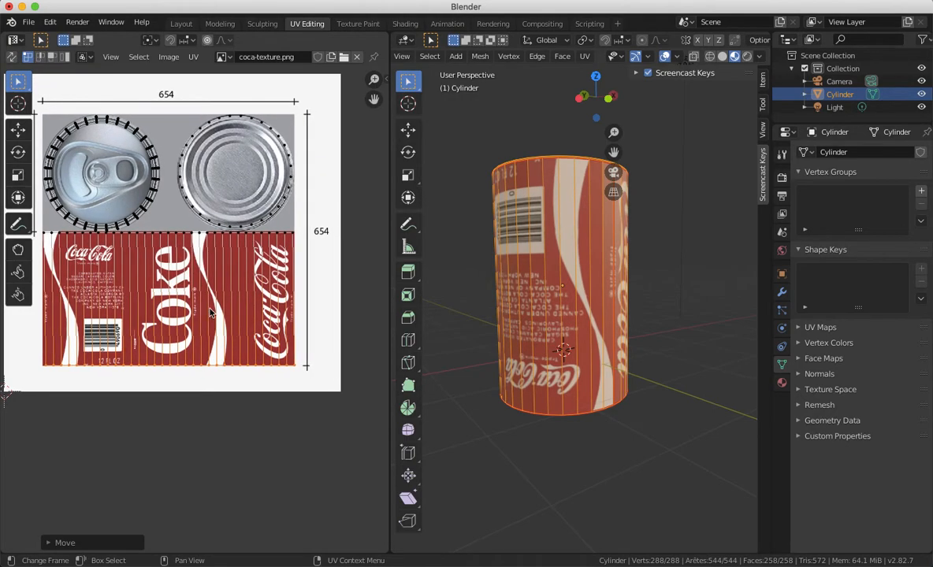
{"action": "scroll", "coordinate": [210, 312], "scroll_direction": "right", "scroll_amount": 5}
{"action": "scroll", "coordinate": [211, 313], "scroll_direction": "left", "scroll_amount": 5}
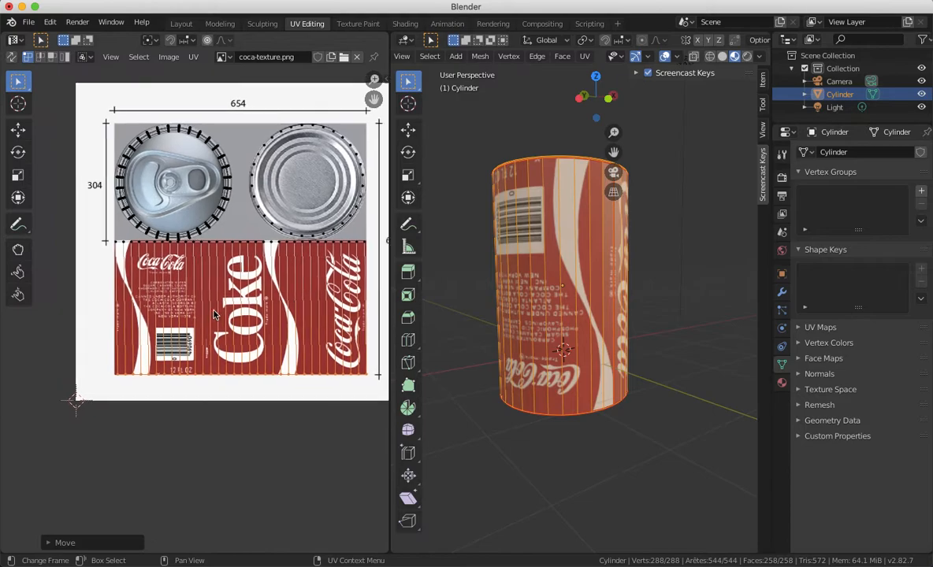
{"action": "key", "text": "ctrl+KP_Add"}
{"action": "key", "text": "ctrl+KP_Add"}
{"action": "key", "text": "ctrl+KP_Add"}
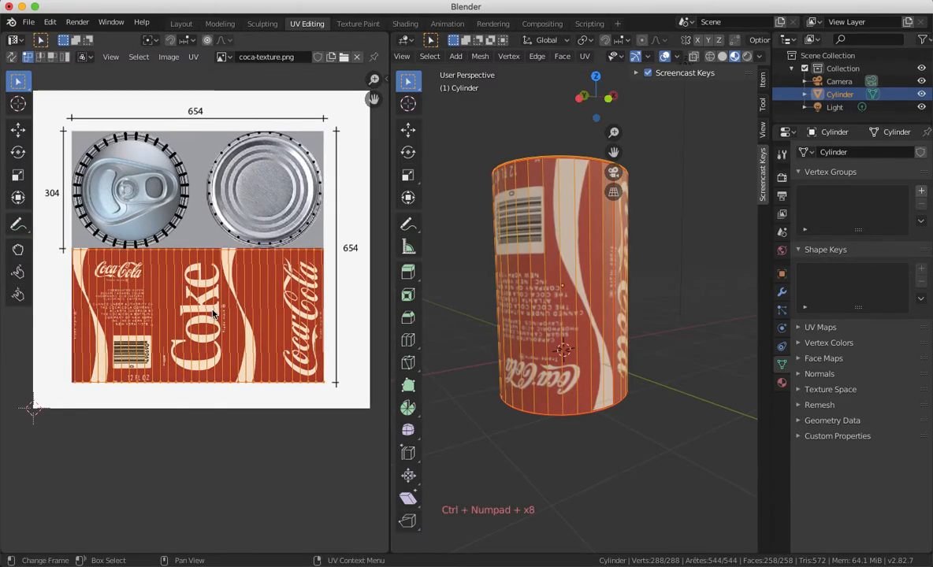
{"action": "key", "text": "r"}
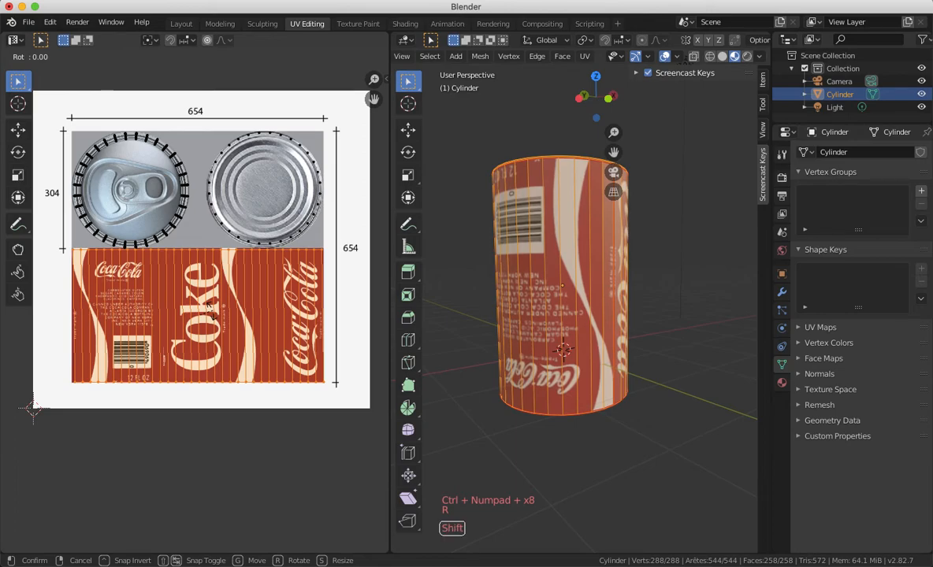
{"action": "type", "text": "180"}
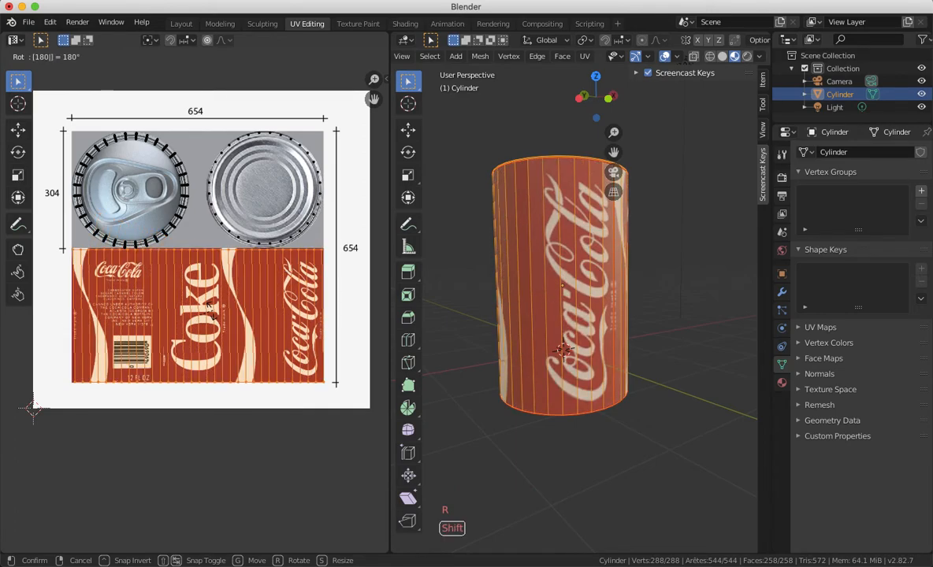
{"action": "key", "text": "Return"}
Add a second material slot to the can and create a new material in it
{"action": "middle_click_drag", "start_coordinate": [517, 377], "coordinate": [492, 245]}
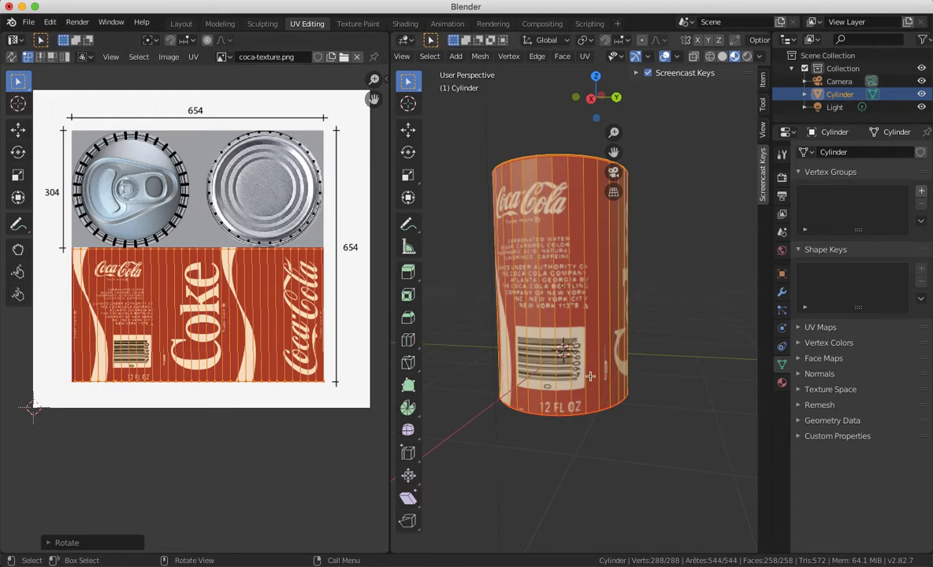
{"action": "scroll", "coordinate": [597, 371], "scroll_direction": "down", "scroll_amount": 4}
{"action": "scroll", "coordinate": [598, 370], "scroll_direction": "up", "scroll_amount": 10}
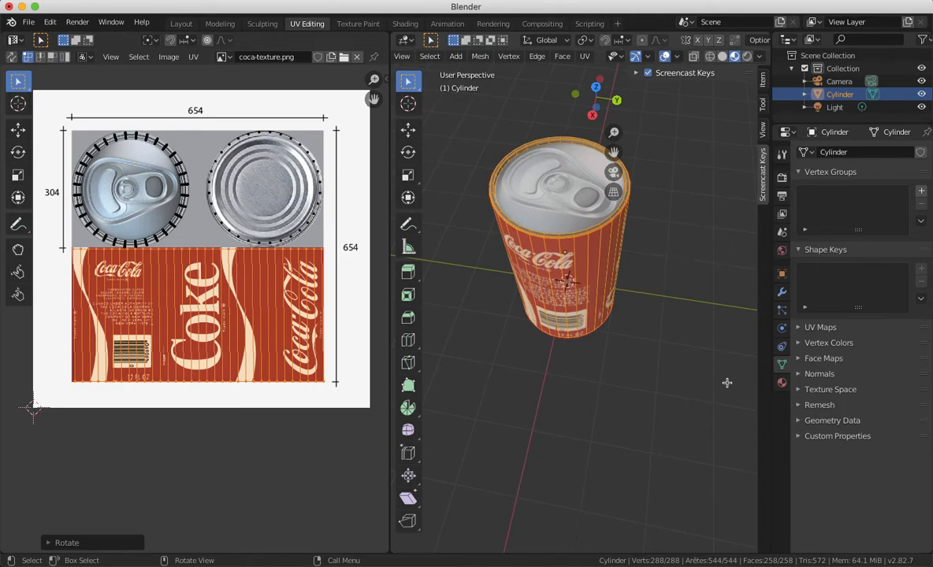
{"action": "left_click", "coordinate": [782, 383]}
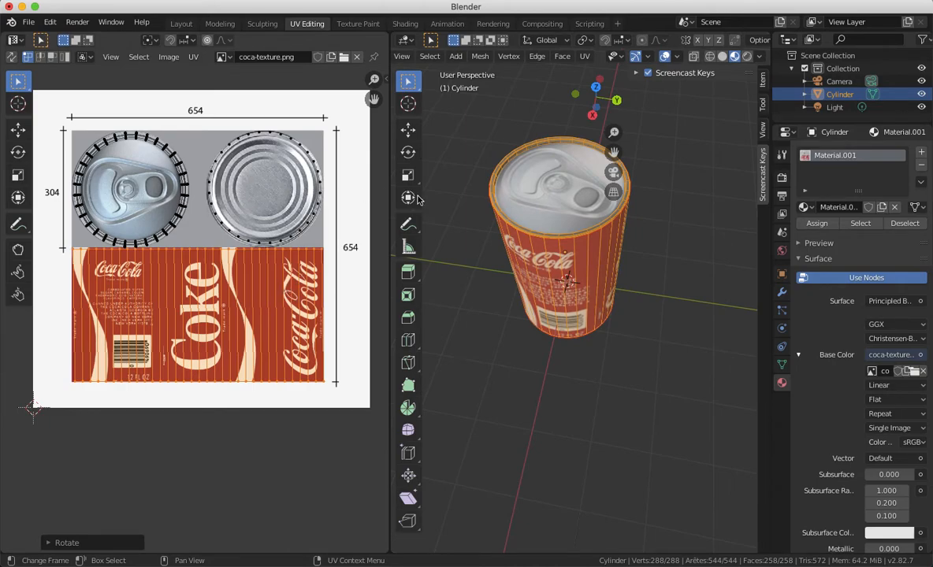
{"action": "left_click", "coordinate": [923, 154]}
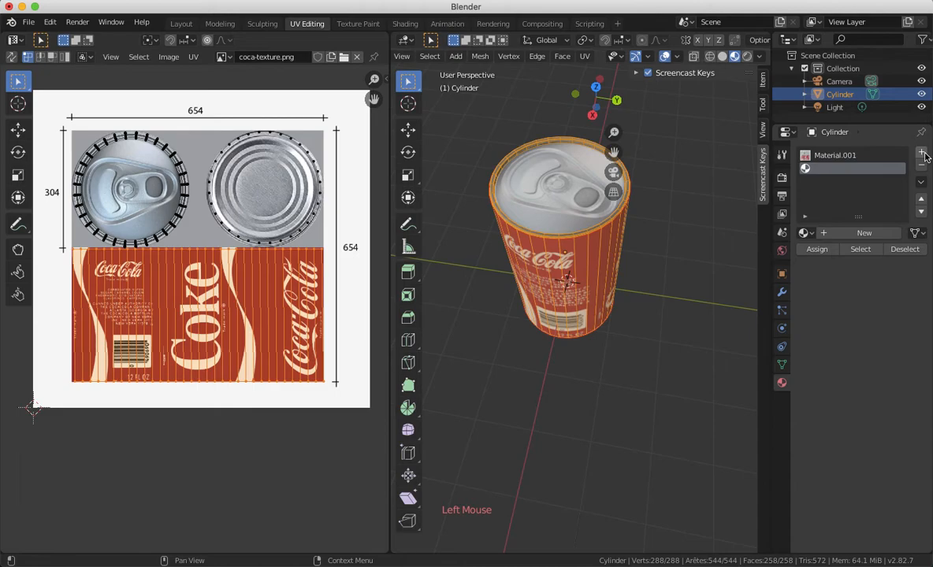
{"action": "left_click", "coordinate": [879, 233]}
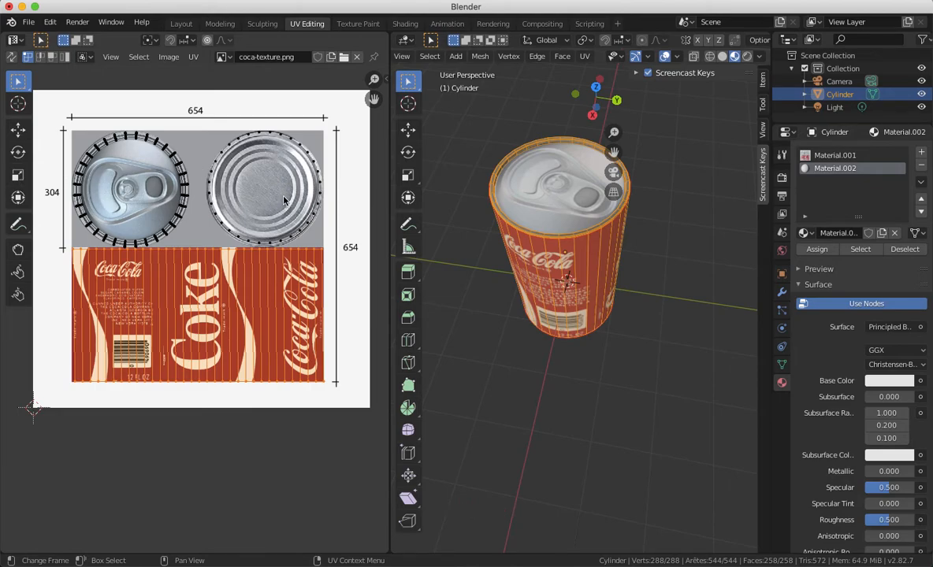
Give the new material's Base Color an Image Texture and load coca-texture.png from the Desktop folder
{"action": "left_click", "coordinate": [920, 382]}
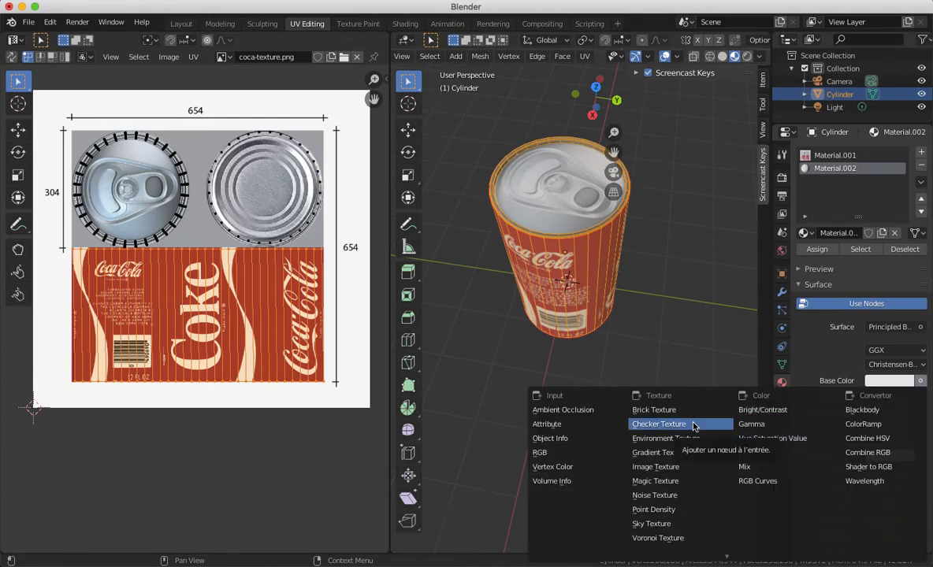
{"action": "left_click", "coordinate": [686, 468]}
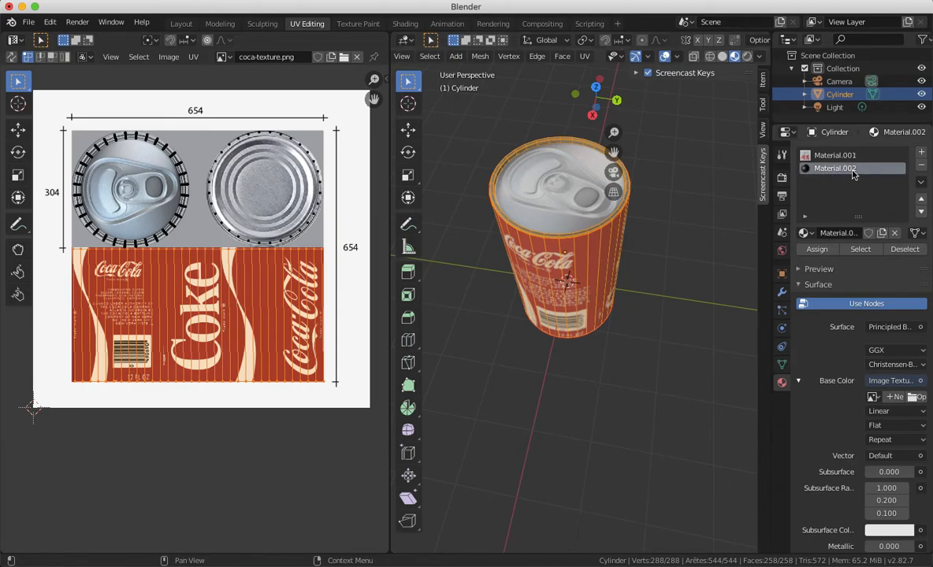
{"action": "left_click", "coordinate": [915, 398]}
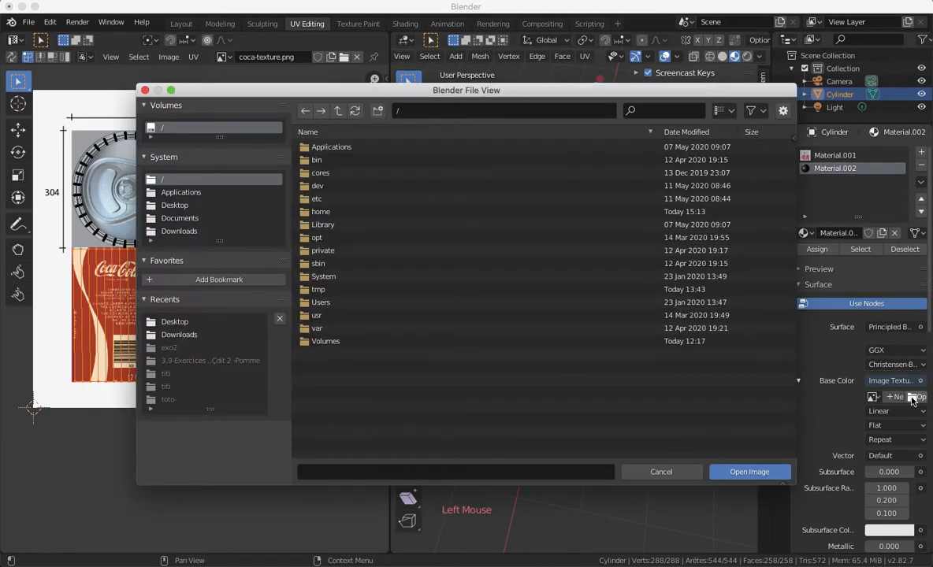
{"action": "left_click", "coordinate": [201, 205]}
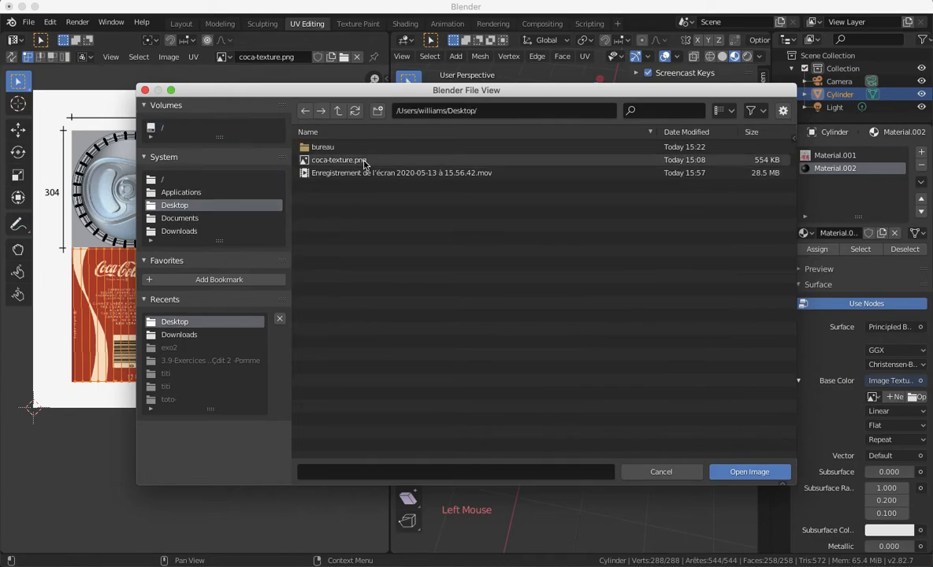
{"action": "left_click", "coordinate": [365, 161]}
{"action": "left_click", "coordinate": [744, 471]}
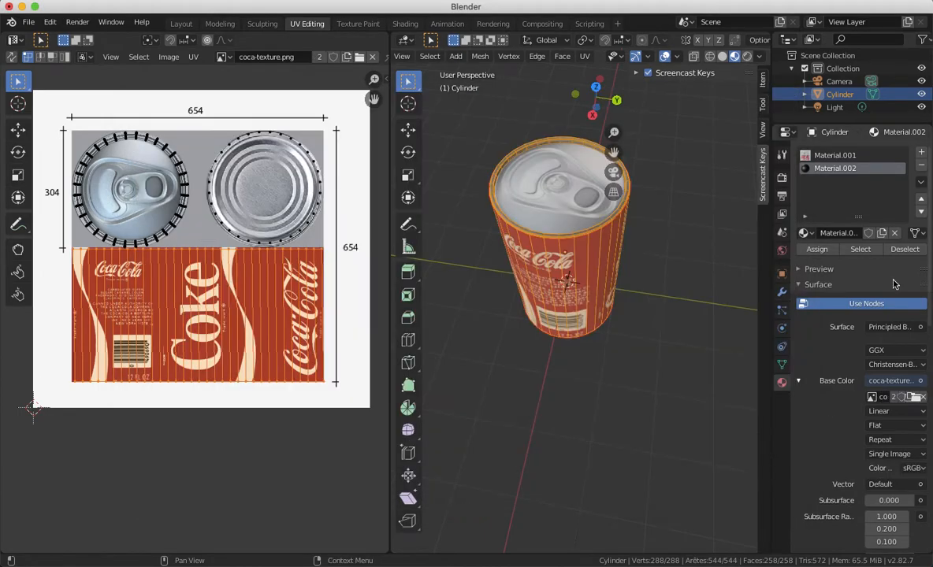
Show the new material's preview, switch the mesh selection to face mode, and select the can's top face
{"action": "left_click", "coordinate": [809, 271]}
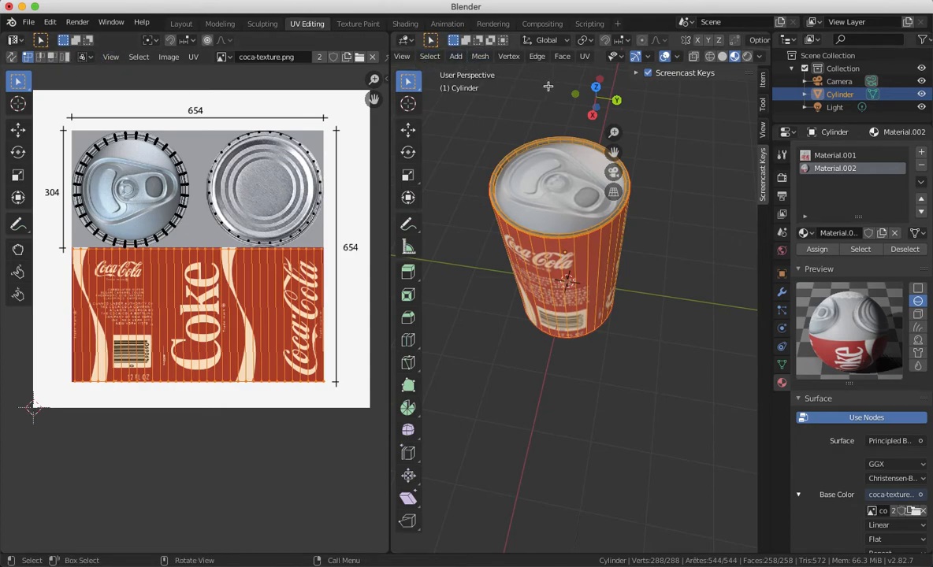
{"action": "scroll", "coordinate": [489, 52], "scroll_direction": "left", "scroll_amount": 3}
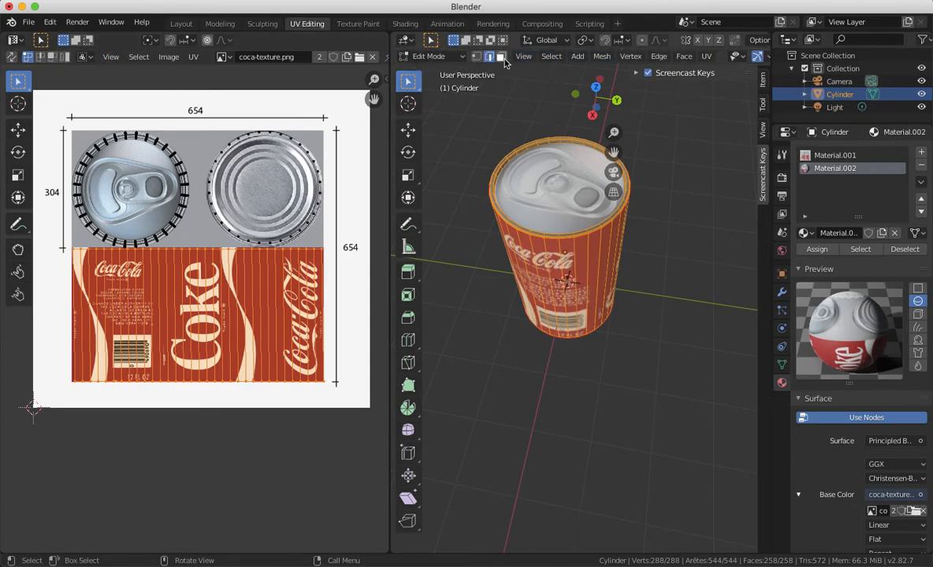
{"action": "left_click", "coordinate": [589, 179]}
{"action": "left_click", "coordinate": [564, 186]}
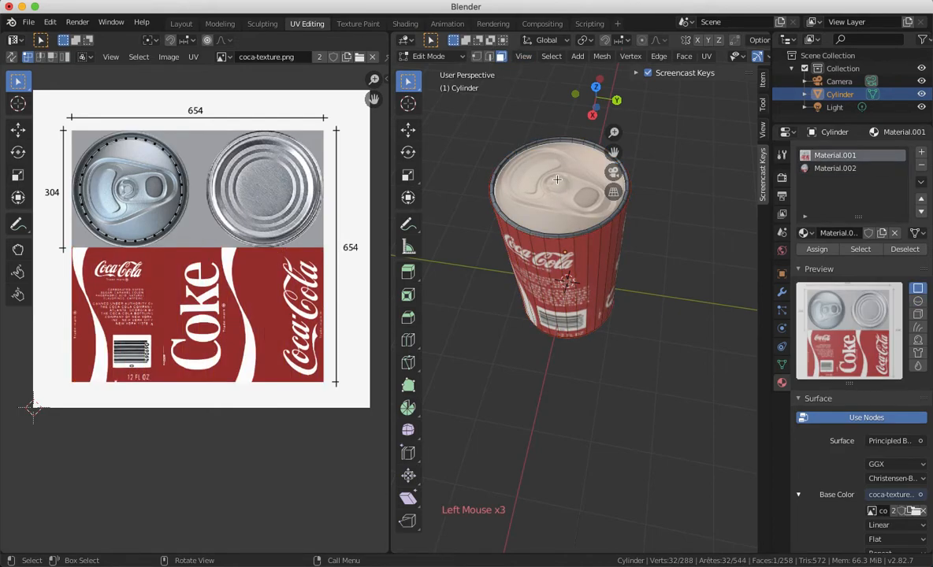
Grow the face selection six times from the can's top face outward over the rim, and check how far down it reaches
{"action": "key", "text": "ctrl+KP_Add"}
{"action": "key", "text": "ctrl+KP_Add"}
{"action": "key", "text": "ctrl+KP_Add"}
{"action": "key", "text": "ctrl+KP_Add"}
{"action": "key", "text": "ctrl+KP_Add"}
{"action": "key", "text": "ctrl+KP_Add"}
{"action": "scroll", "coordinate": [557, 180], "scroll_direction": "up", "scroll_amount": 7}
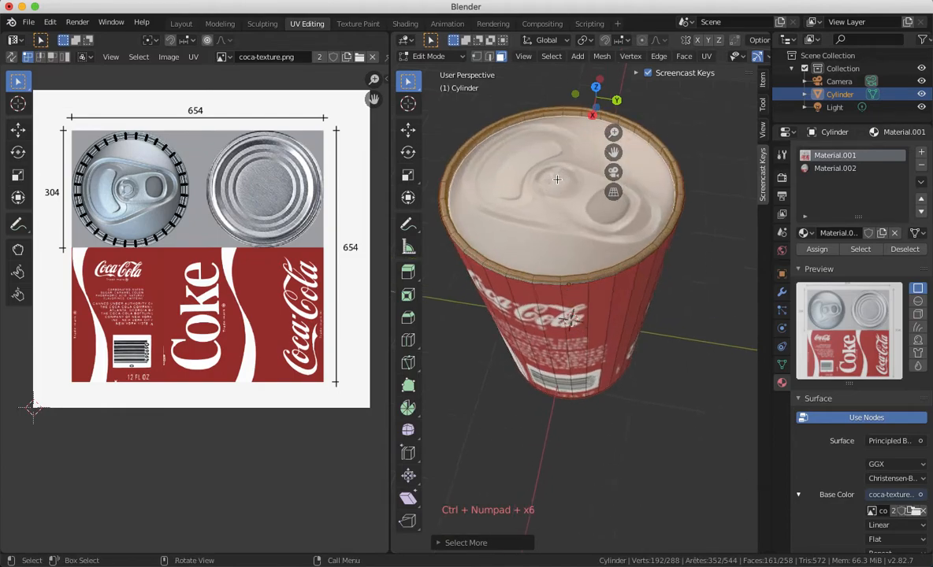
{"action": "scroll", "coordinate": [557, 179], "scroll_direction": "down", "scroll_amount": 3}
{"action": "scroll", "coordinate": [557, 179], "scroll_direction": "down", "scroll_amount": 3}
{"action": "scroll", "coordinate": [557, 179], "scroll_direction": "up", "scroll_amount": 5}
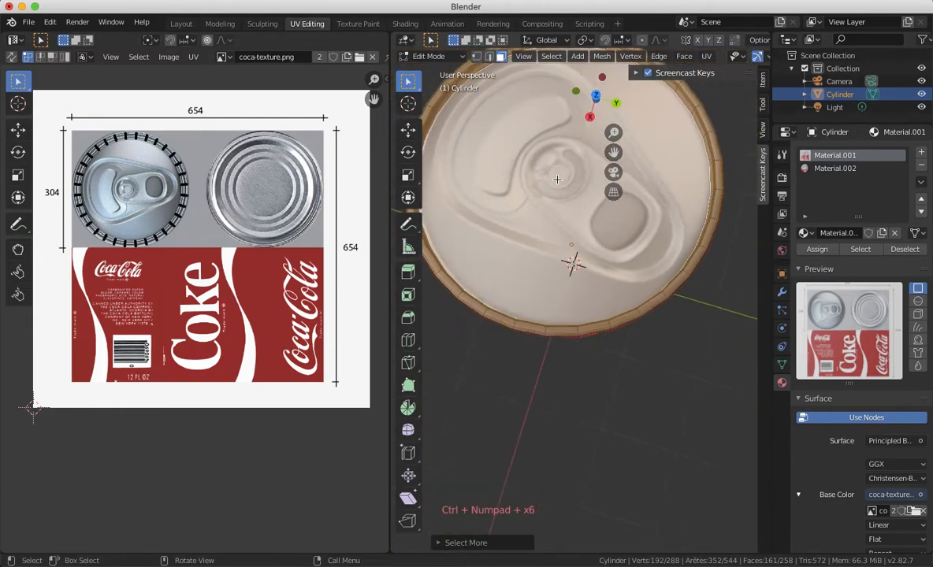
{"action": "scroll", "coordinate": [557, 180], "scroll_direction": "down", "scroll_amount": 10}
{"action": "scroll", "coordinate": [557, 180], "scroll_direction": "up", "scroll_amount": 4}
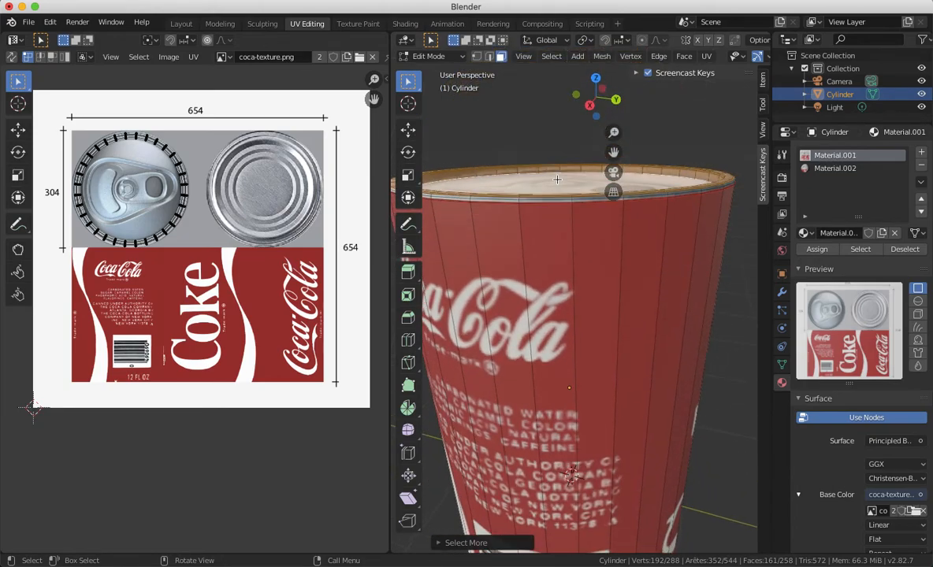
Grow the lid selection by two more rings of faces and assign Material.002 to it
{"action": "key", "text": "ctrl+KP_Add"}
{"action": "key", "text": "ctrl+KP_Add"}
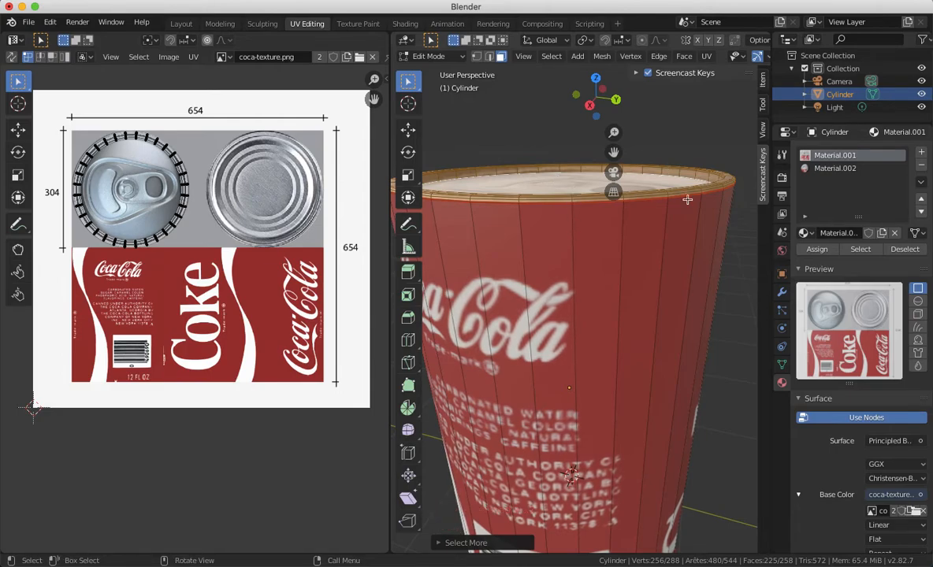
{"action": "left_click", "coordinate": [816, 169]}
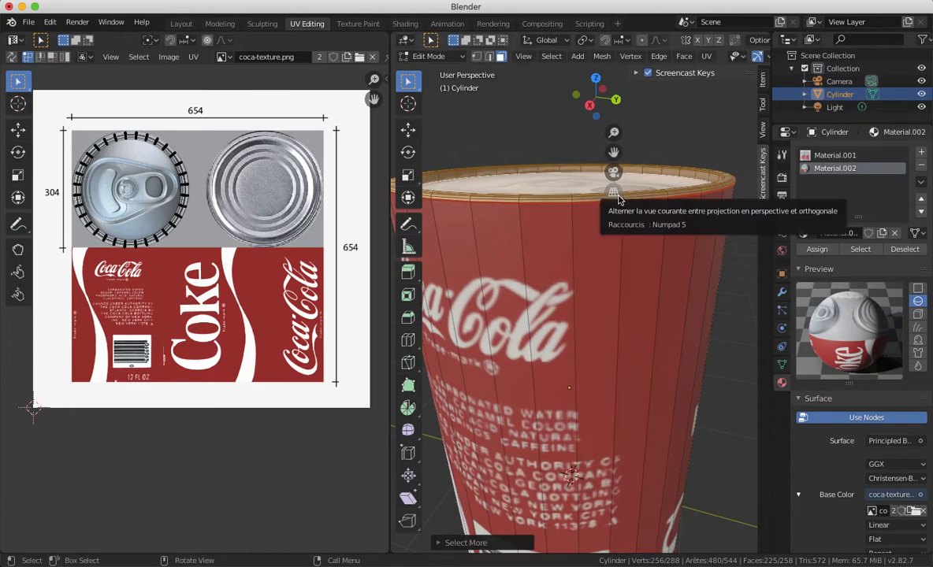
{"action": "left_click", "coordinate": [818, 250]}
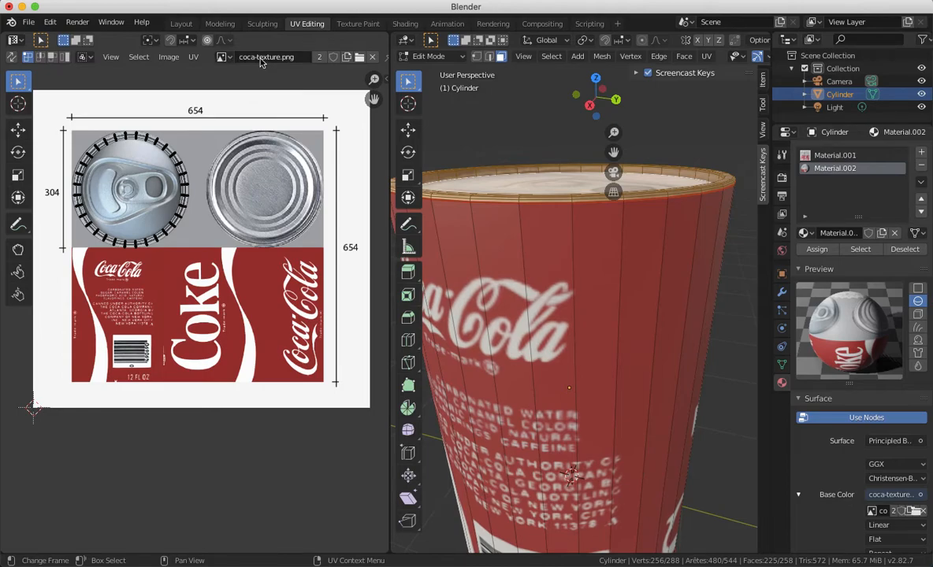
Make a single-user copy of coca-texture.png in the UV editor and keep that copy as the displayed image
{"action": "left_click", "coordinate": [205, 284]}
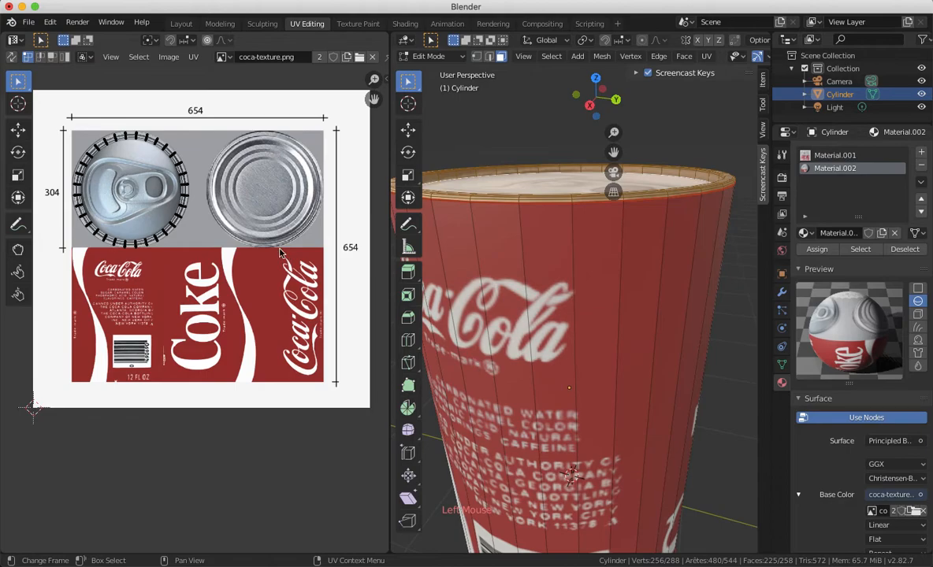
{"action": "left_click", "coordinate": [228, 58]}
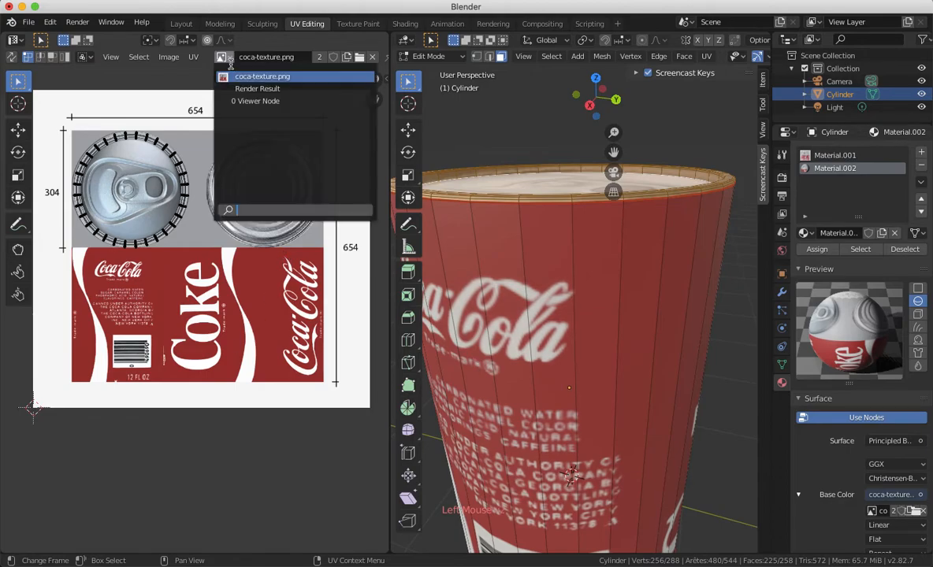
{"action": "left_click", "coordinate": [276, 77]}
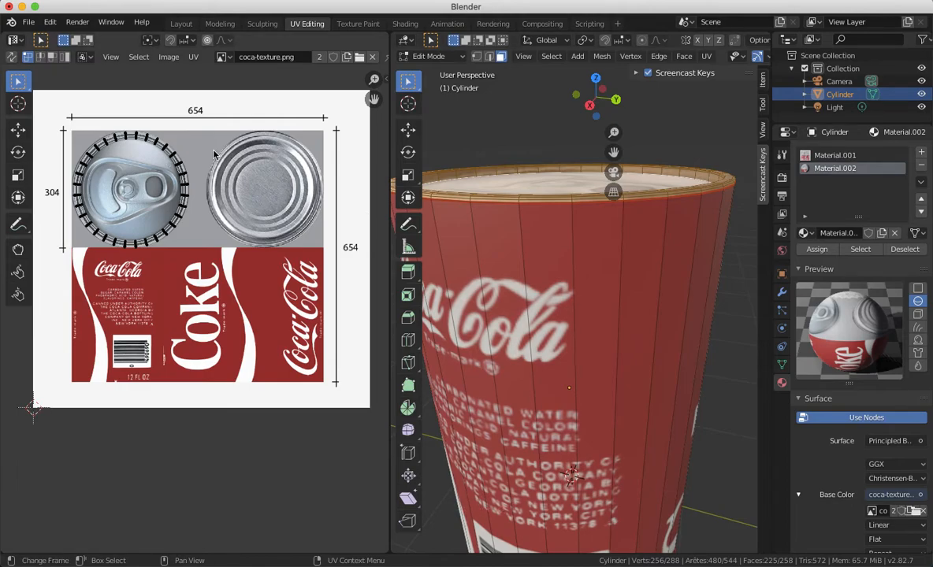
{"action": "left_click", "coordinate": [319, 58]}
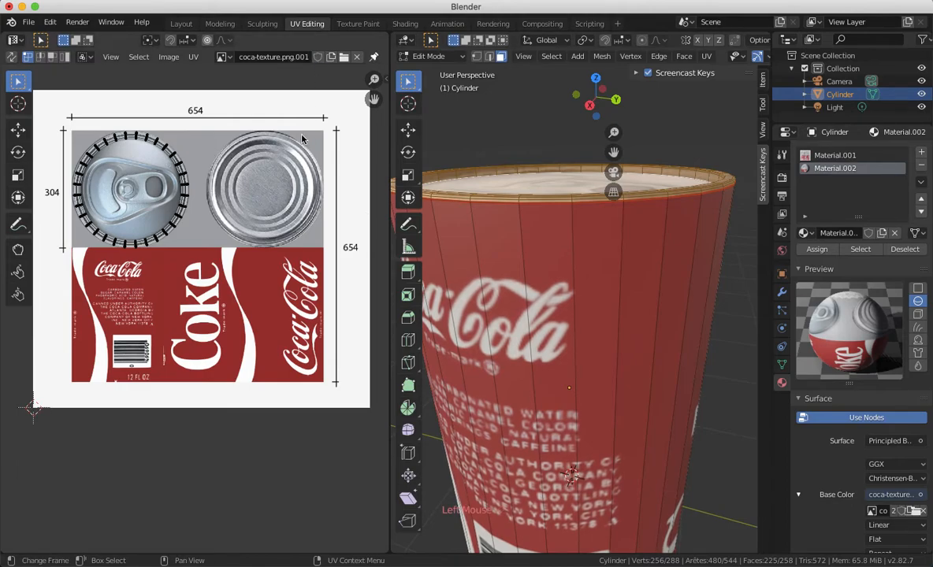
{"action": "left_click", "coordinate": [224, 58]}
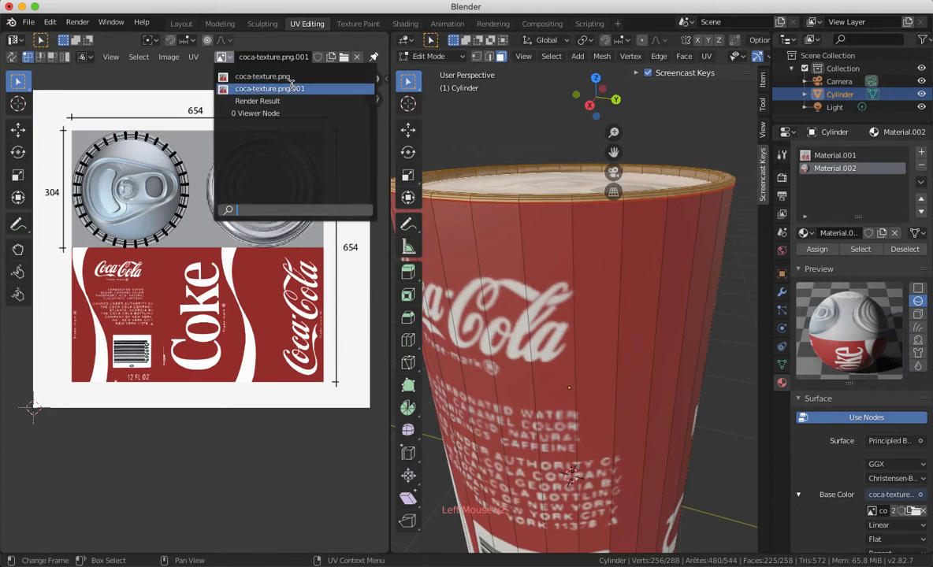
{"action": "left_click", "coordinate": [304, 88]}
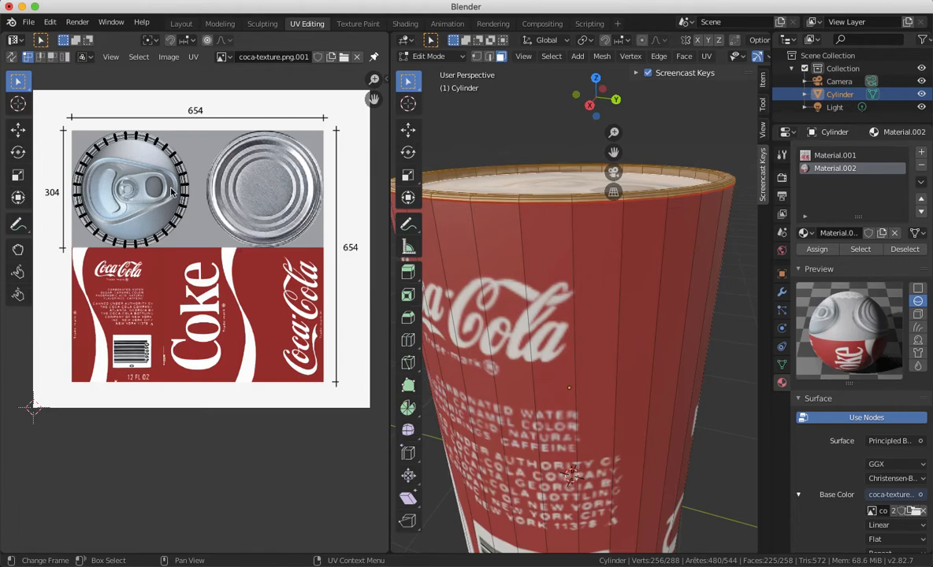
Select all of the lid's UVs and move them about 0.21 in X and -0.40 in Y onto the large Coke lettering
{"action": "key", "text": "a"}
{"action": "key", "text": "g"}
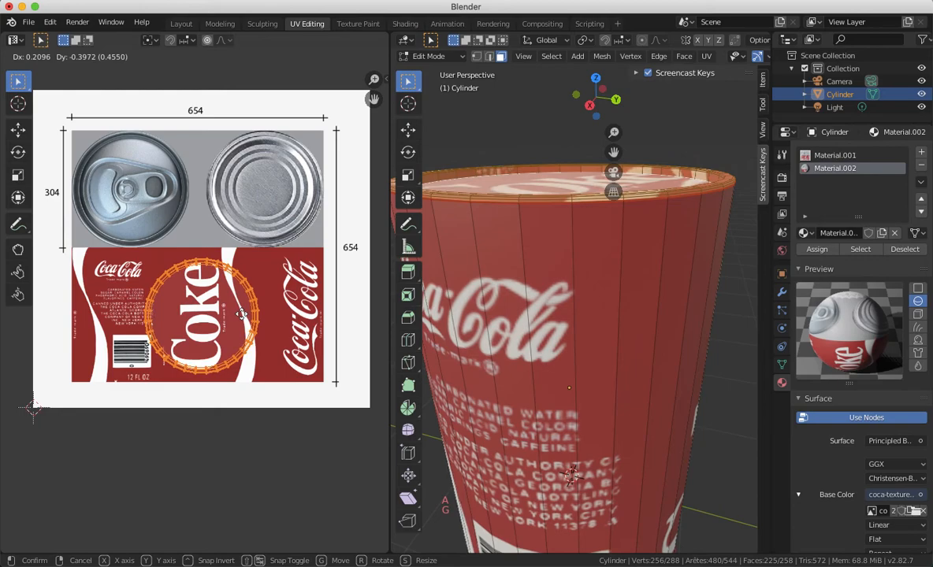
{"action": "left_click", "coordinate": [242, 313]}
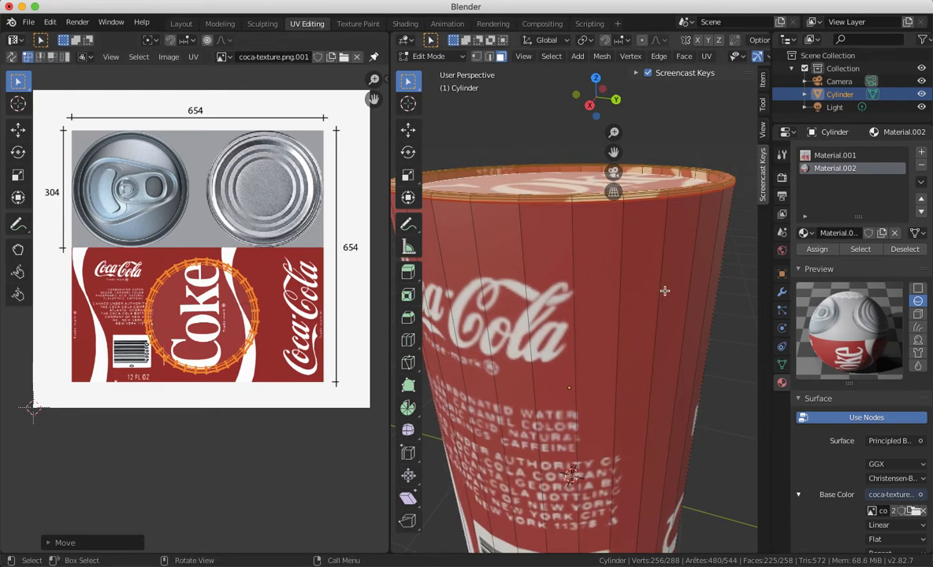
Select the whole can mesh and rename the first material to Materiaal.001
{"action": "left_click", "coordinate": [831, 156]}
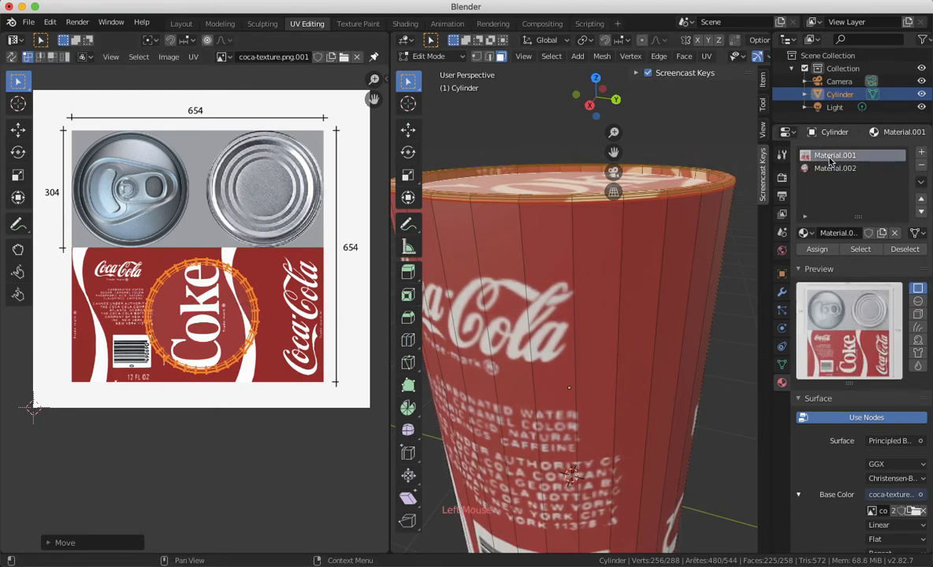
{"action": "key", "text": "a"}
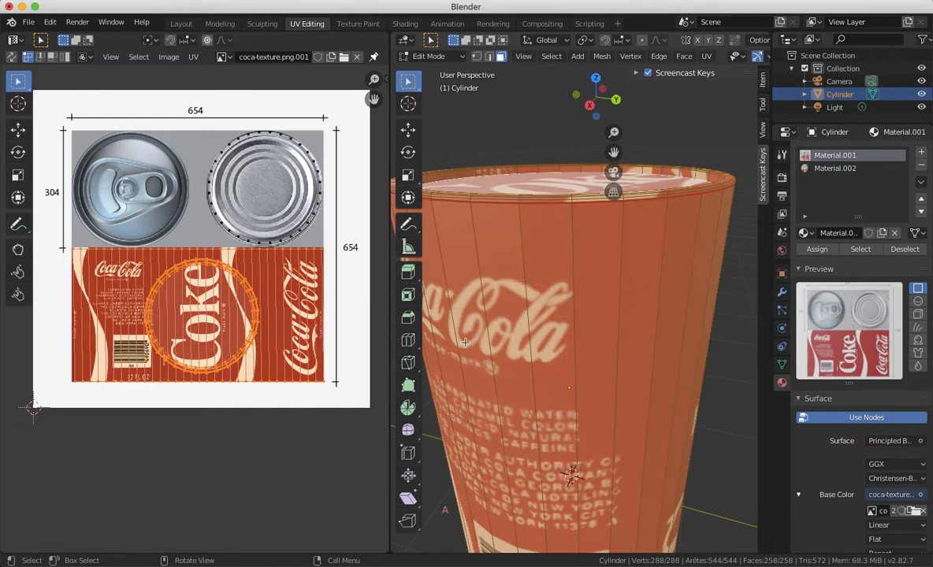
{"action": "left_click", "coordinate": [836, 169]}
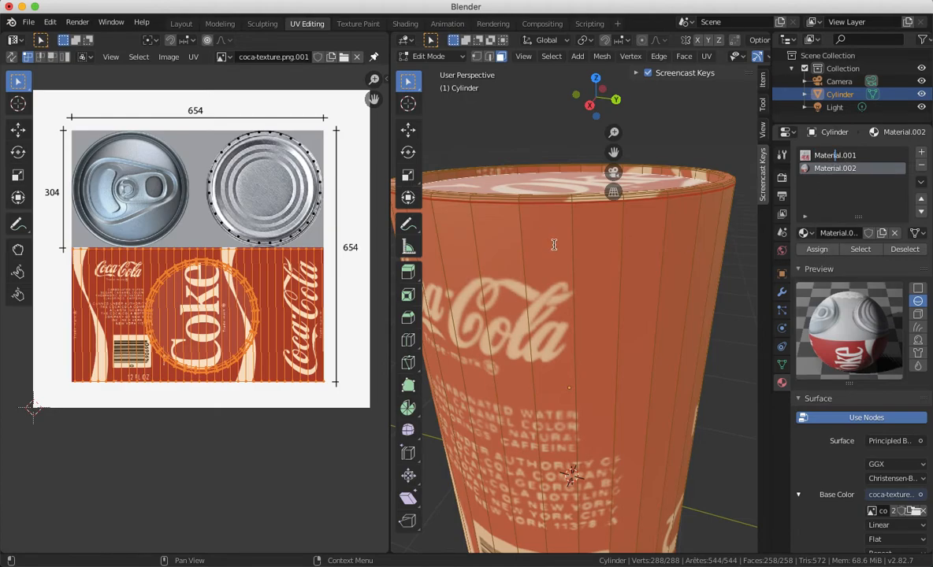
{"action": "type", "text": "a"}
{"action": "key", "text": "Return"}
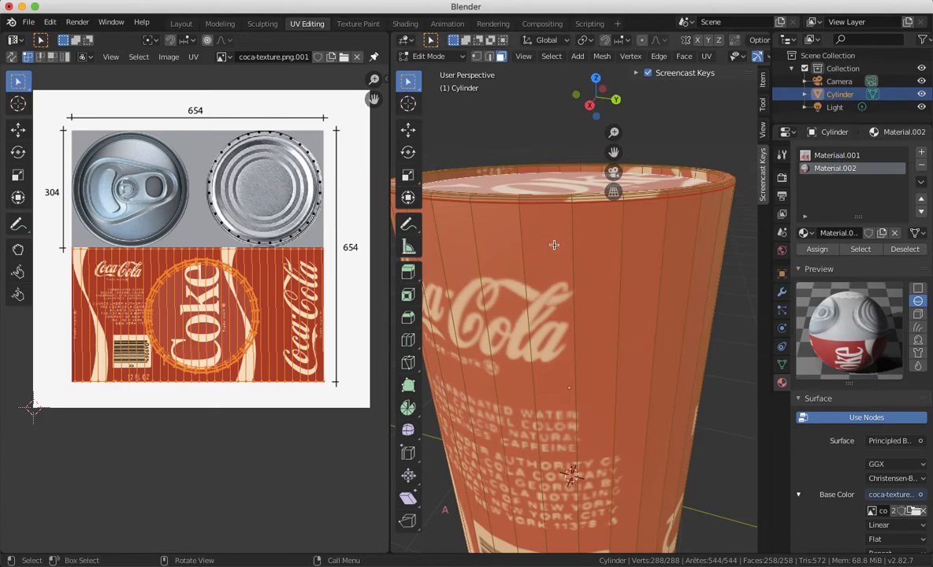
Deselect the whole mesh and make Materiaal.001 the active material slot
{"action": "key", "text": "a"}
{"action": "key", "text": "a"}
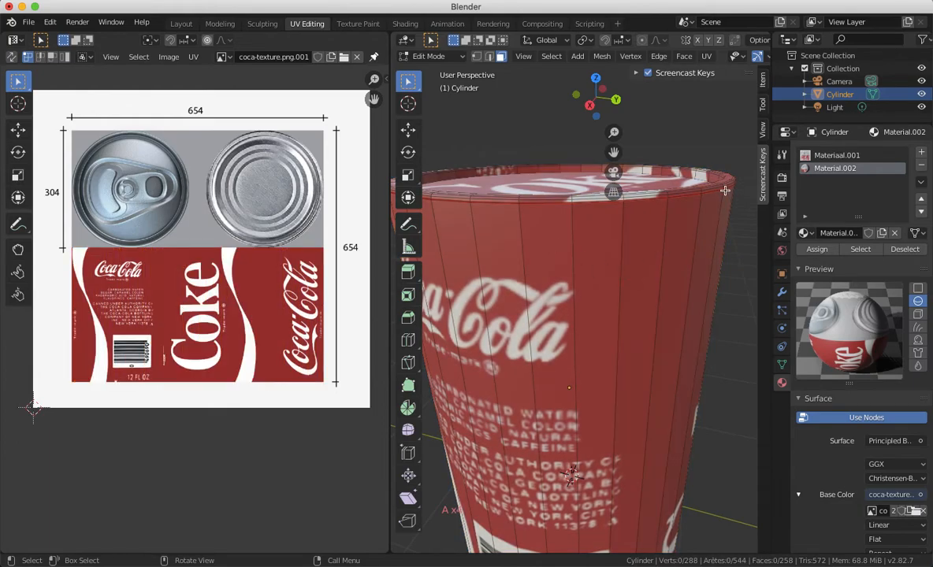
{"action": "left_click", "coordinate": [855, 158]}
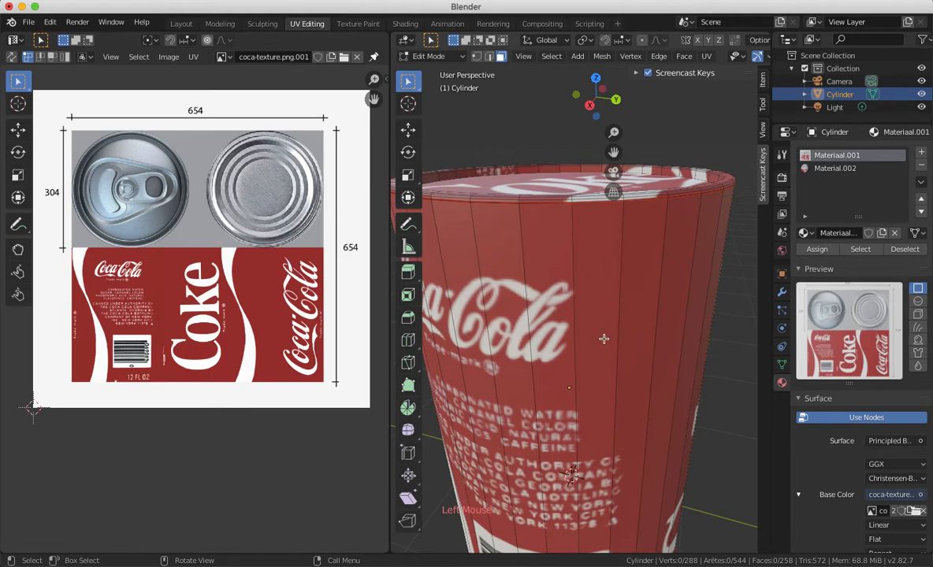
Select the can's bottom face and grow the selection five times up the side to the upper rim
{"action": "scroll", "coordinate": [594, 341], "scroll_direction": "up", "scroll_amount": 5}
{"action": "scroll", "coordinate": [593, 340], "scroll_direction": "up", "scroll_amount": 10}
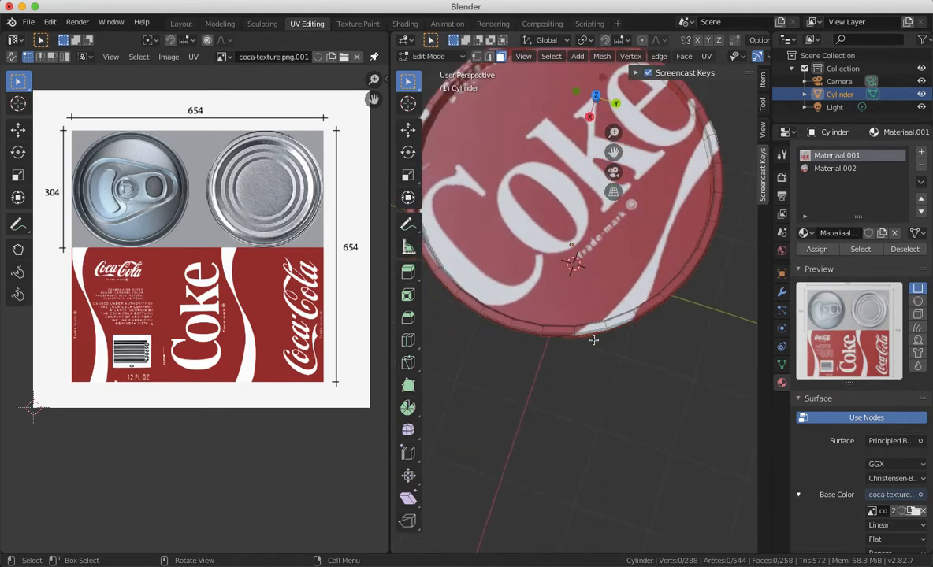
{"action": "scroll", "coordinate": [594, 340], "scroll_direction": "down", "scroll_amount": 15}
{"action": "scroll", "coordinate": [593, 340], "scroll_direction": "up", "scroll_amount": 7}
{"action": "scroll", "coordinate": [599, 334], "scroll_direction": "down", "scroll_amount": 6}
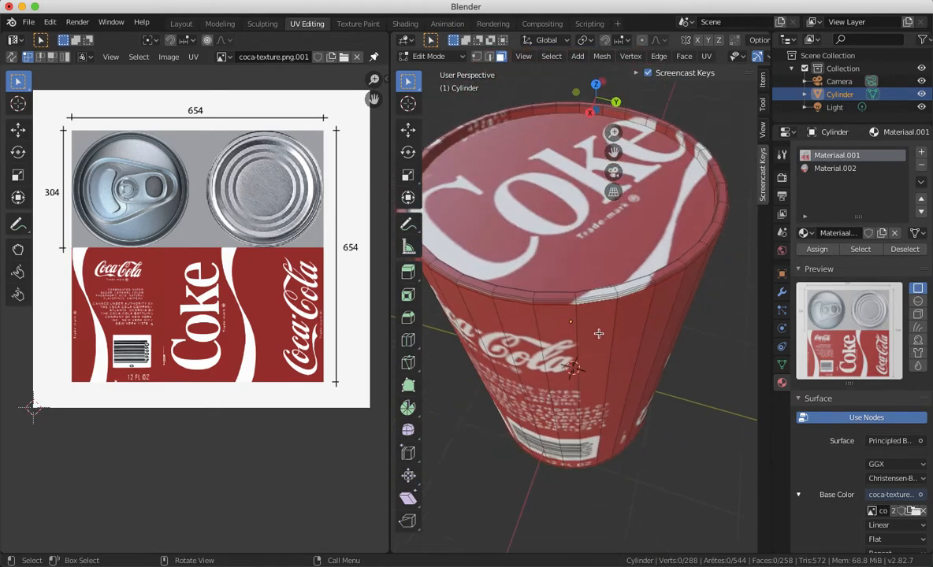
{"action": "scroll", "coordinate": [599, 334], "scroll_direction": "up", "scroll_amount": 6}
{"action": "scroll", "coordinate": [599, 334], "scroll_direction": "down", "scroll_amount": 5}
{"action": "scroll", "coordinate": [599, 334], "scroll_direction": "down", "scroll_amount": 10}
{"action": "scroll", "coordinate": [599, 334], "scroll_direction": "up", "scroll_amount": 6}
{"action": "scroll", "coordinate": [599, 335], "scroll_direction": "down", "scroll_amount": 2}
{"action": "scroll", "coordinate": [598, 337], "scroll_direction": "down", "scroll_amount": 6}
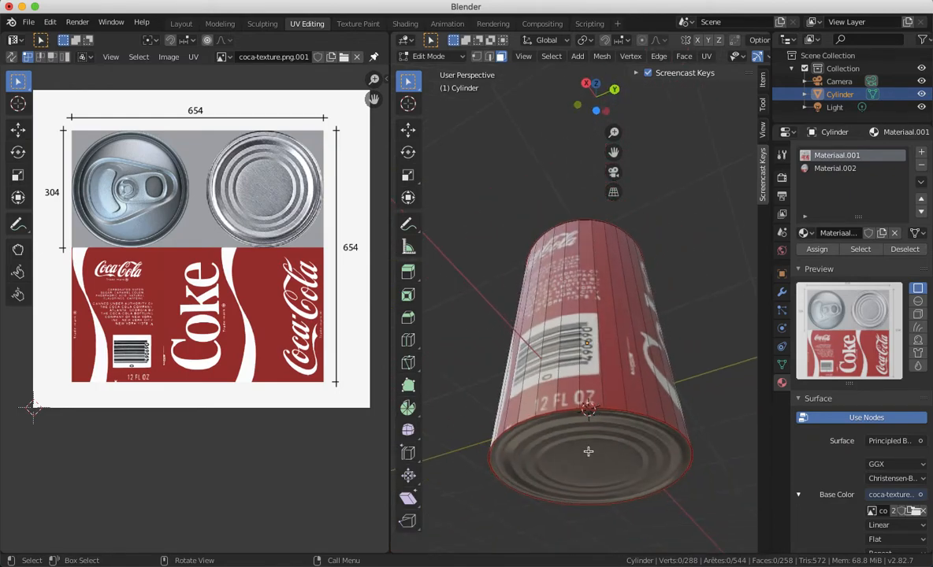
{"action": "left_click", "coordinate": [588, 451]}
{"action": "key", "text": "ctrl"}
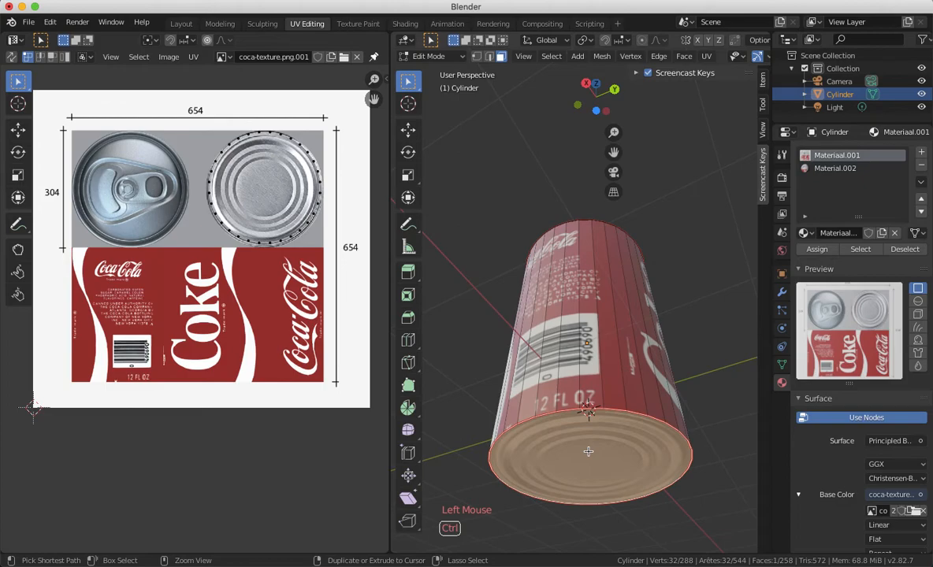
{"action": "key", "text": "ctrl+KP_Add"}
{"action": "key", "text": "ctrl+KP_Add"}
{"action": "key", "text": "ctrl+KP_Add"}
{"action": "key", "text": "ctrl+KP_Add"}
{"action": "key", "text": "ctrl+KP_Add"}
Shrink the selection twice so that only the bottom and side faces remain, and assign Materiaal.001 to them
{"action": "scroll", "coordinate": [588, 452], "scroll_direction": "down", "scroll_amount": 5}
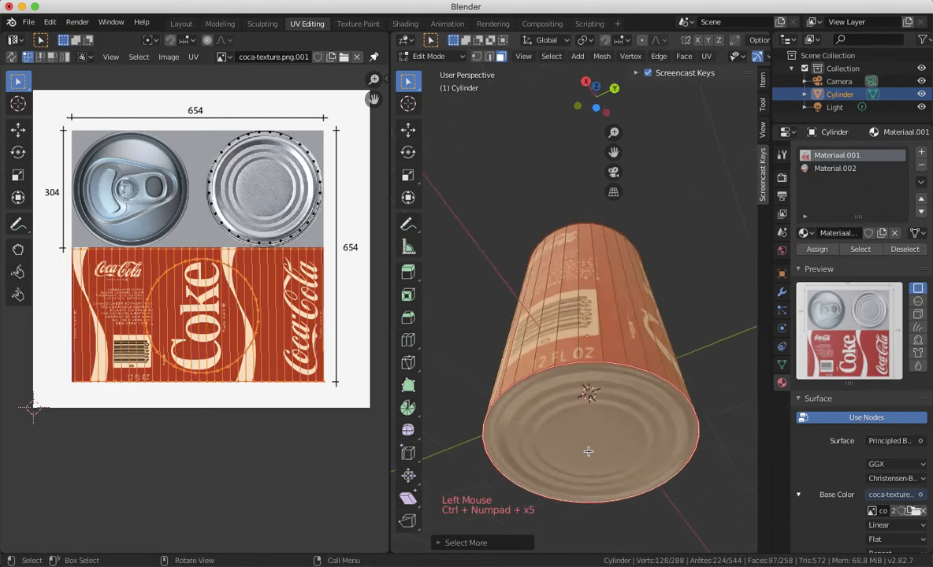
{"action": "scroll", "coordinate": [588, 452], "scroll_direction": "up", "scroll_amount": 8}
{"action": "scroll", "coordinate": [588, 452], "scroll_direction": "up", "scroll_amount": 10}
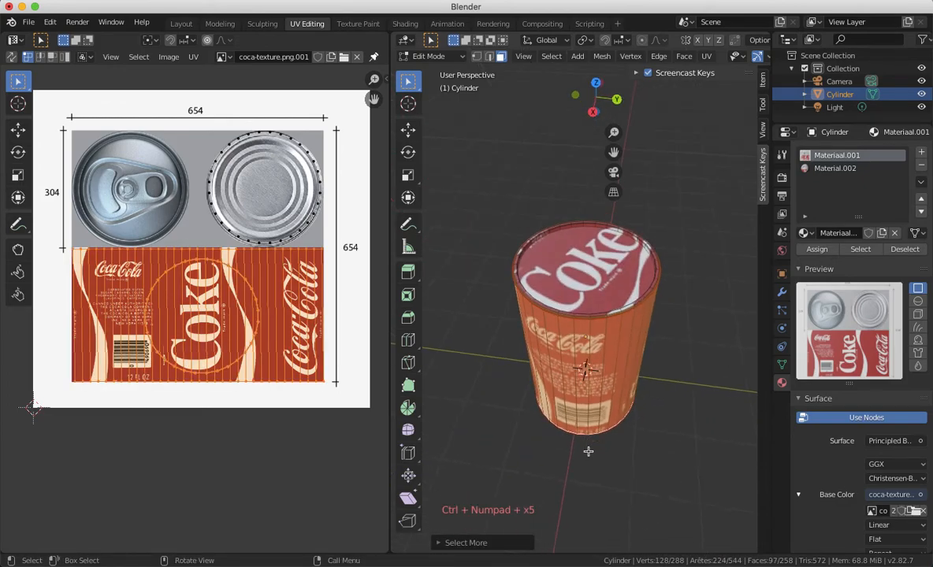
{"action": "scroll", "coordinate": [588, 452], "scroll_direction": "up", "scroll_amount": 2}
{"action": "scroll", "coordinate": [588, 451], "scroll_direction": "up", "scroll_amount": 4}
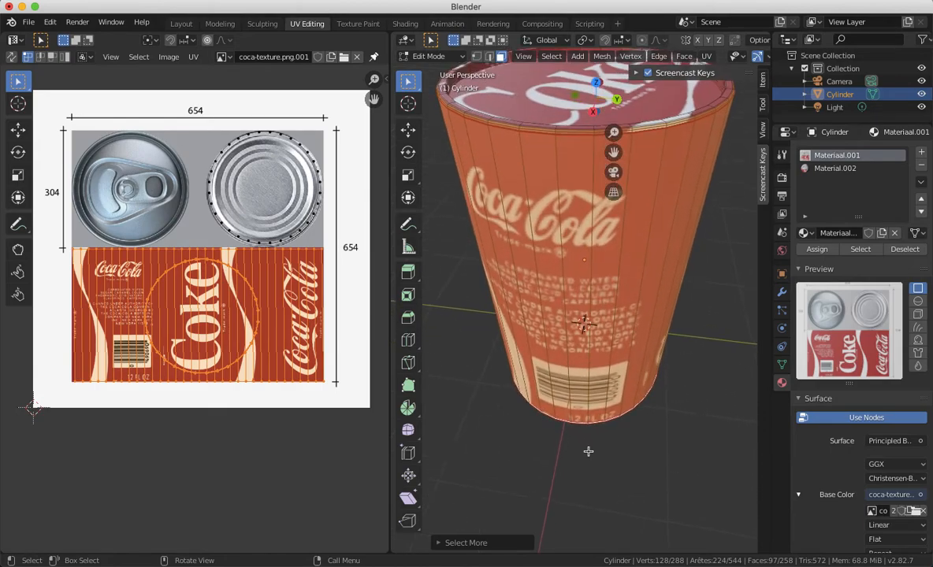
{"action": "scroll", "coordinate": [589, 229], "scroll_direction": "up", "scroll_amount": 4}
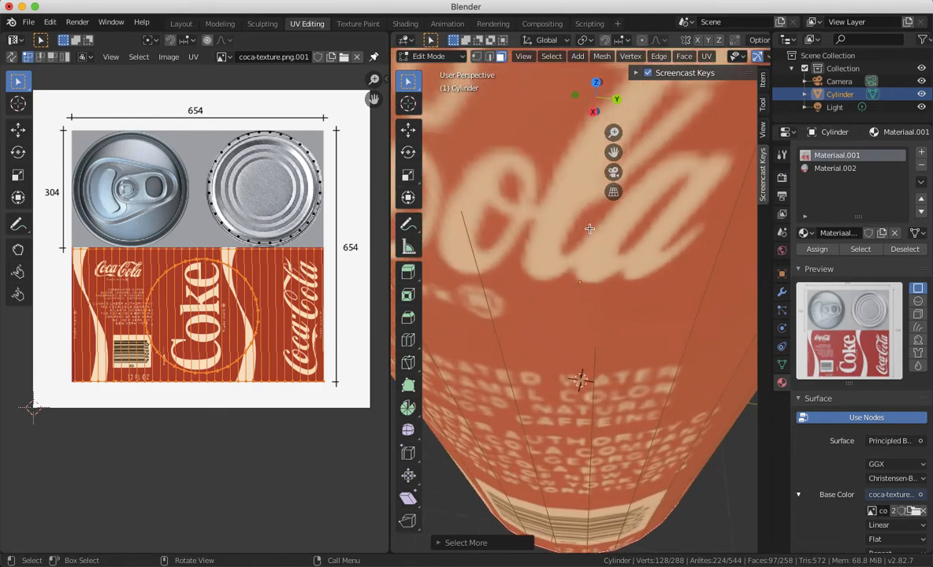
{"action": "scroll", "coordinate": [589, 228], "scroll_direction": "up", "scroll_amount": 6, "text": "shift"}
{"action": "scroll", "coordinate": [589, 228], "scroll_direction": "down", "scroll_amount": 4, "text": "shift"}
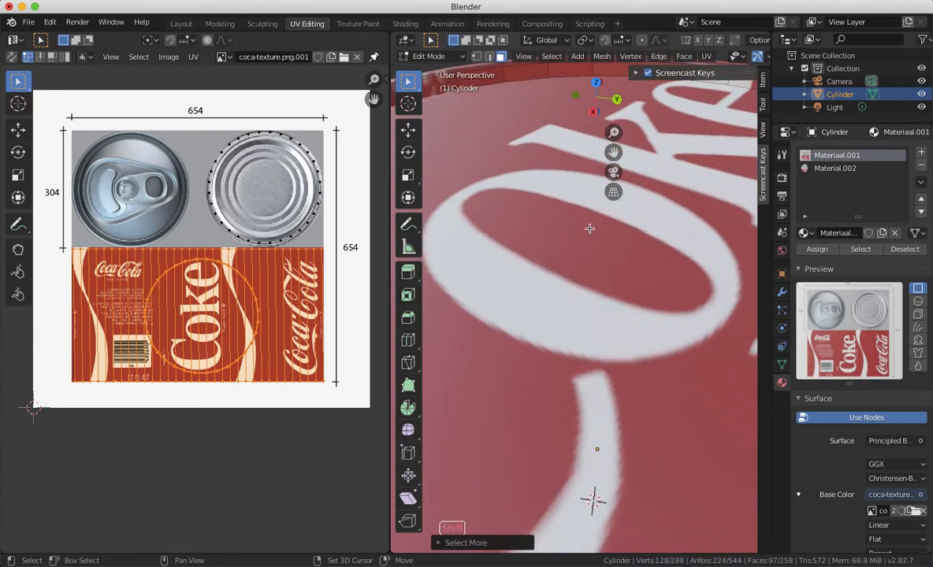
{"action": "scroll", "coordinate": [589, 228], "scroll_direction": "down", "scroll_amount": 6}
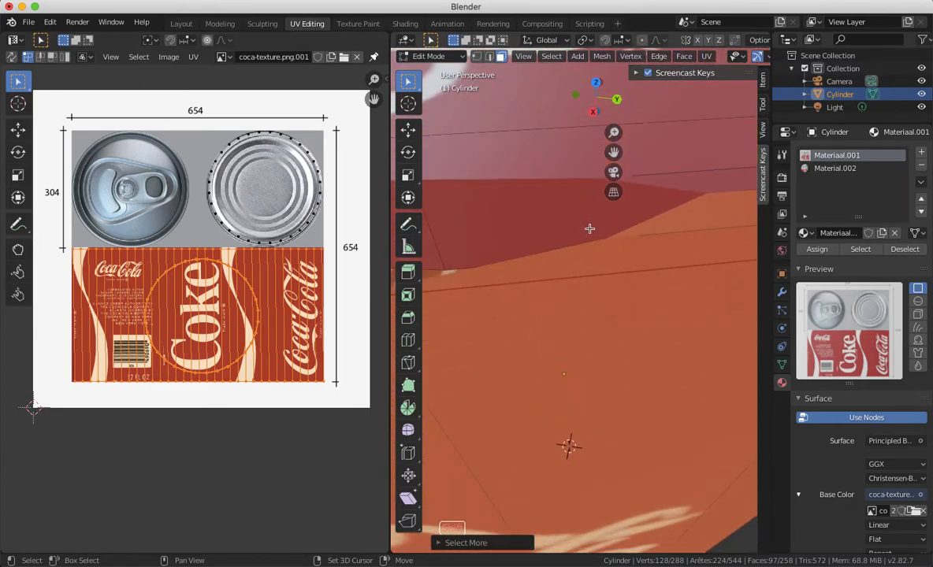
{"action": "scroll", "coordinate": [590, 229], "scroll_direction": "up", "scroll_amount": 1}
{"action": "key", "text": "ctrl"}
{"action": "key", "text": "ctrl+KP_Subtract"}
{"action": "key", "text": "ctrl+KP_Subtract"}
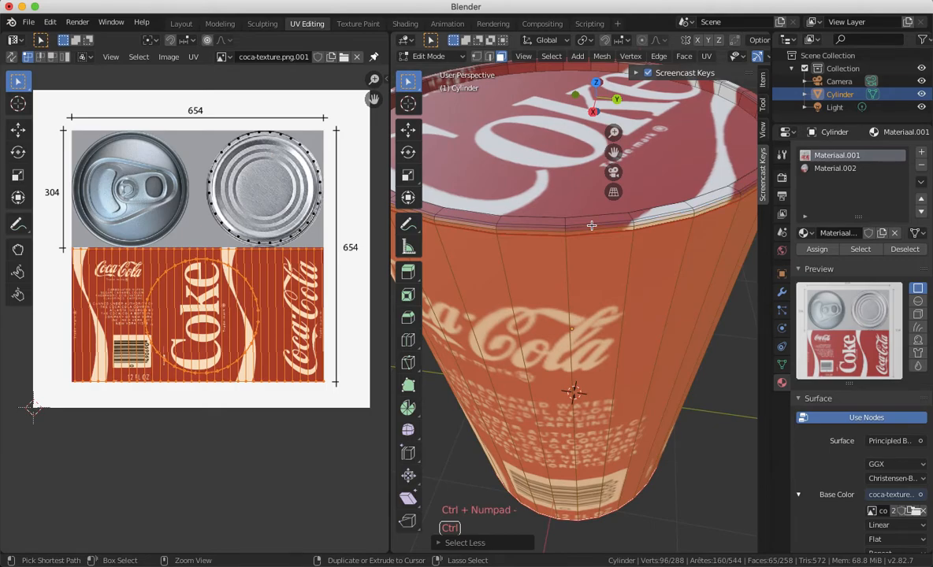
{"action": "left_click", "coordinate": [817, 250]}
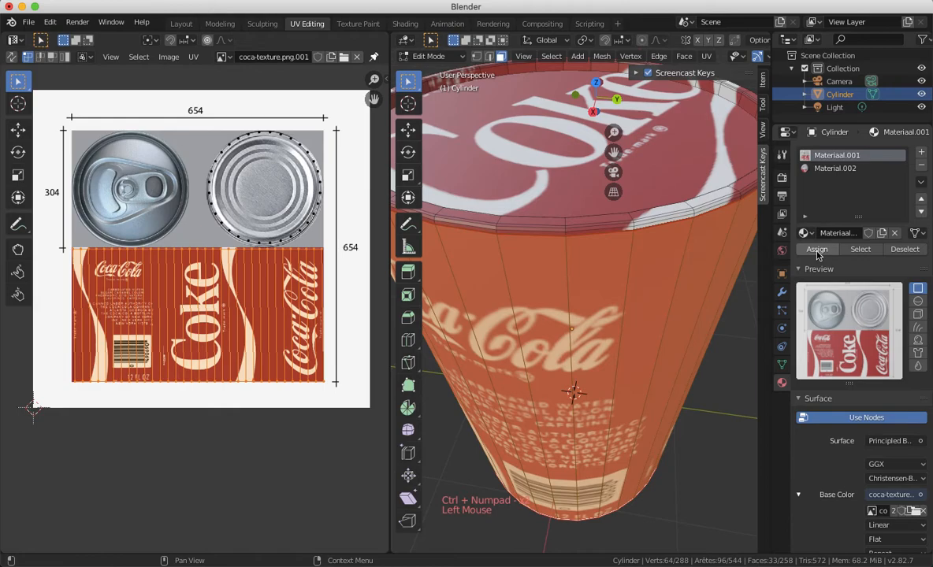
Check which faces use Materiaal.001 by deselecting and reselecting them, and examine the selection around the can's upper rim
{"action": "left_click", "coordinate": [915, 253]}
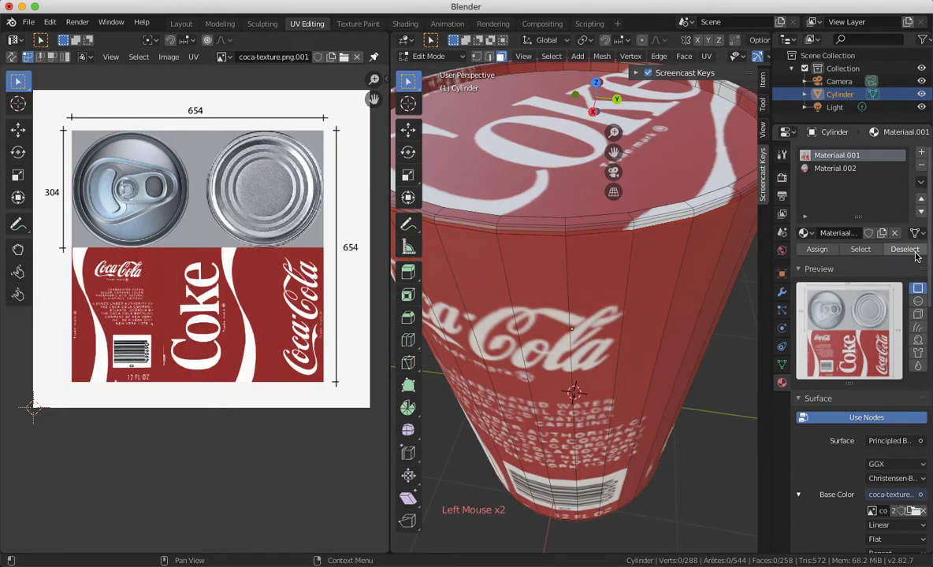
{"action": "left_click", "coordinate": [863, 250]}
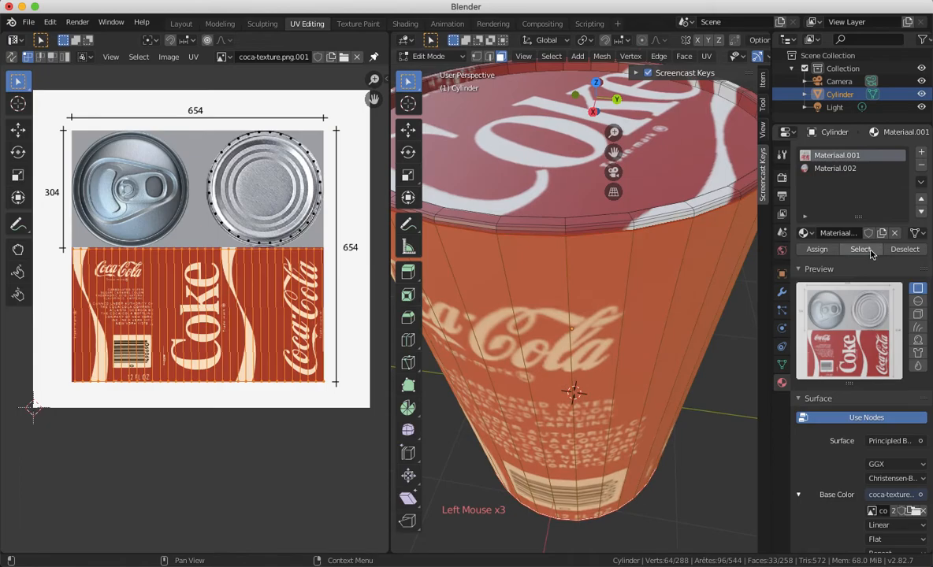
{"action": "scroll", "coordinate": [693, 253], "scroll_direction": "up", "scroll_amount": 5}
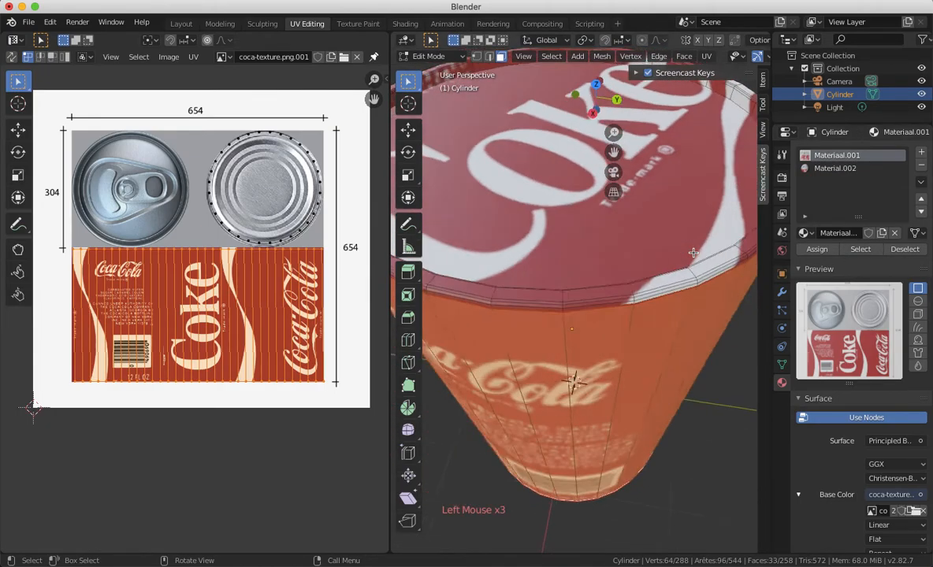
{"action": "scroll", "coordinate": [693, 253], "scroll_direction": "down", "scroll_amount": 10}
{"action": "scroll", "coordinate": [693, 253], "scroll_direction": "up", "scroll_amount": 8}
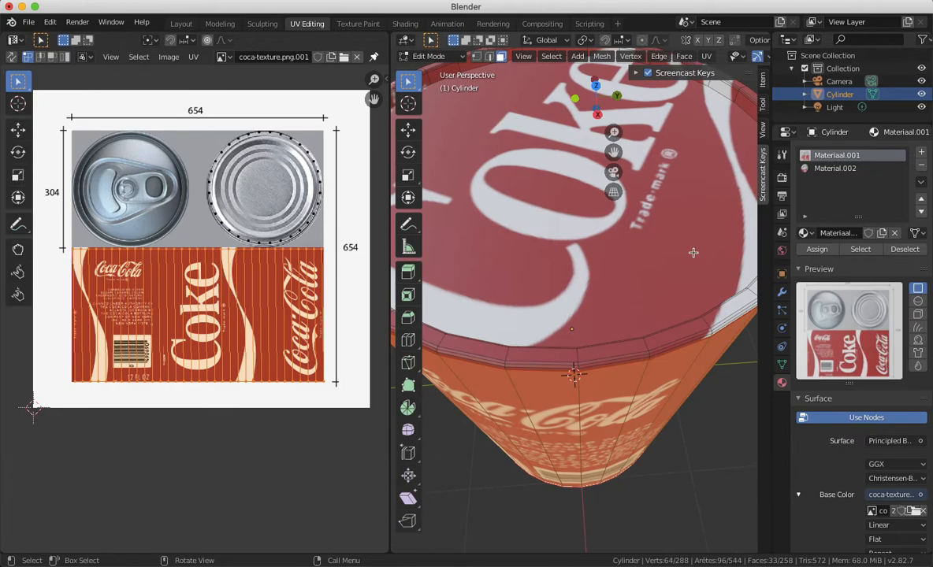
Make Material.002 the active slot and check its faces by selecting and deselecting them, leaving only the Materiaal.001 faces selected
{"action": "left_click", "coordinate": [833, 171]}
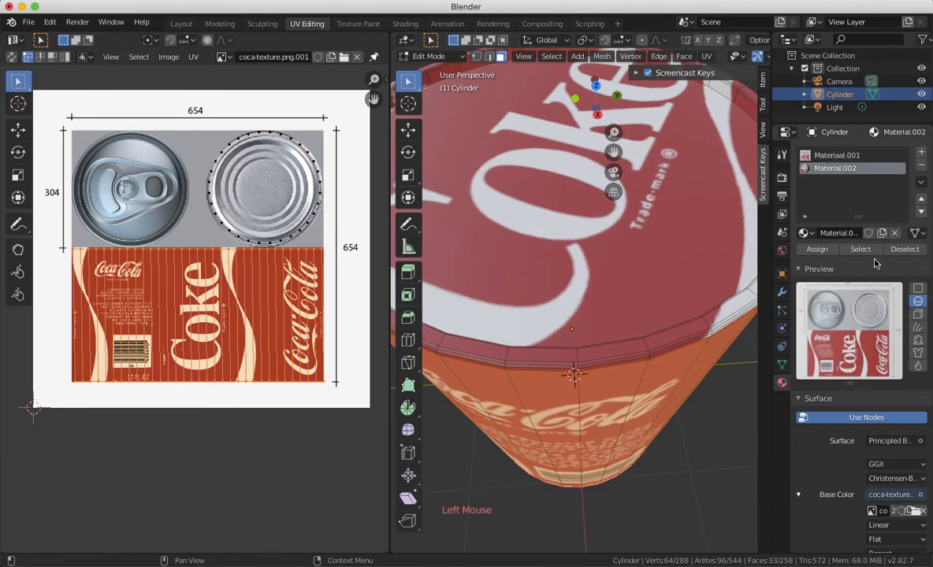
{"action": "left_click", "coordinate": [912, 250]}
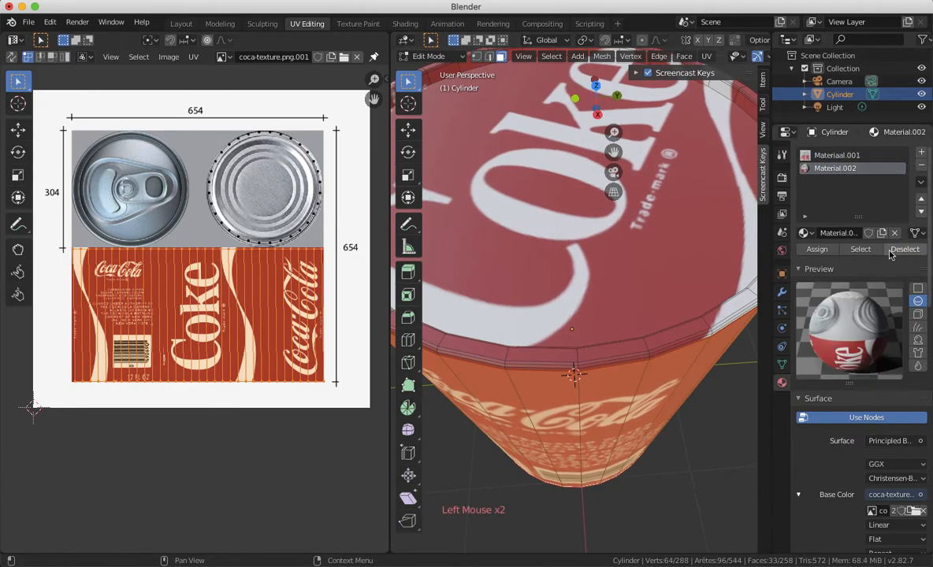
{"action": "left_click", "coordinate": [862, 250]}
{"action": "left_click", "coordinate": [865, 250]}
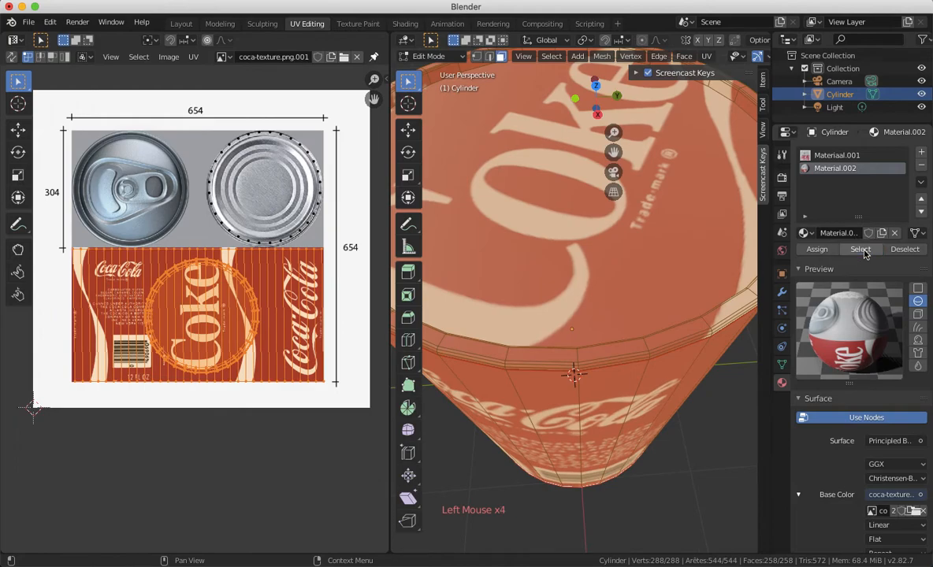
{"action": "left_click", "coordinate": [903, 250]}
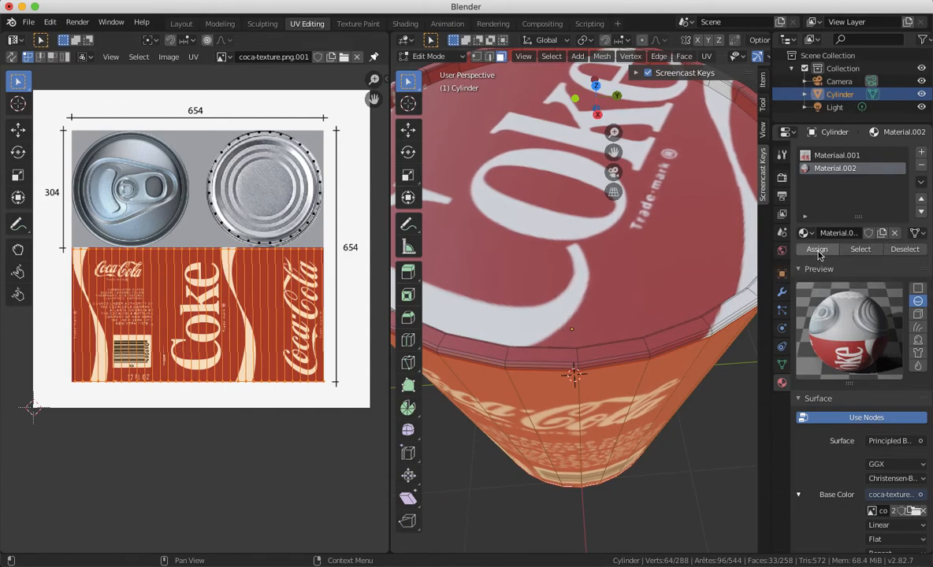
Make Materiaal.001 the active material slot again and examine the textured can from above and around its sides
{"action": "left_click", "coordinate": [837, 155]}
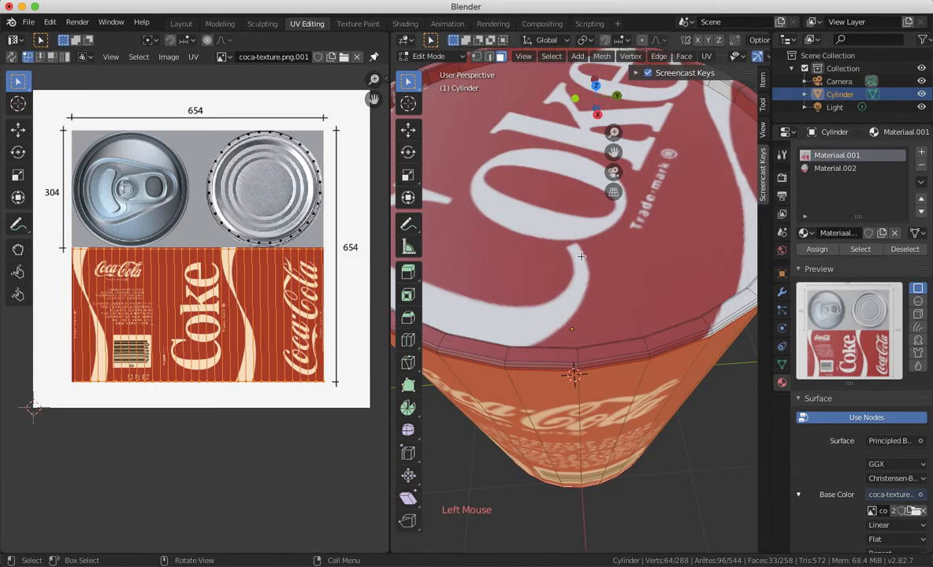
{"action": "scroll", "coordinate": [580, 257], "scroll_direction": "down", "scroll_amount": 5}
{"action": "scroll", "coordinate": [581, 256], "scroll_direction": "up", "scroll_amount": 5}
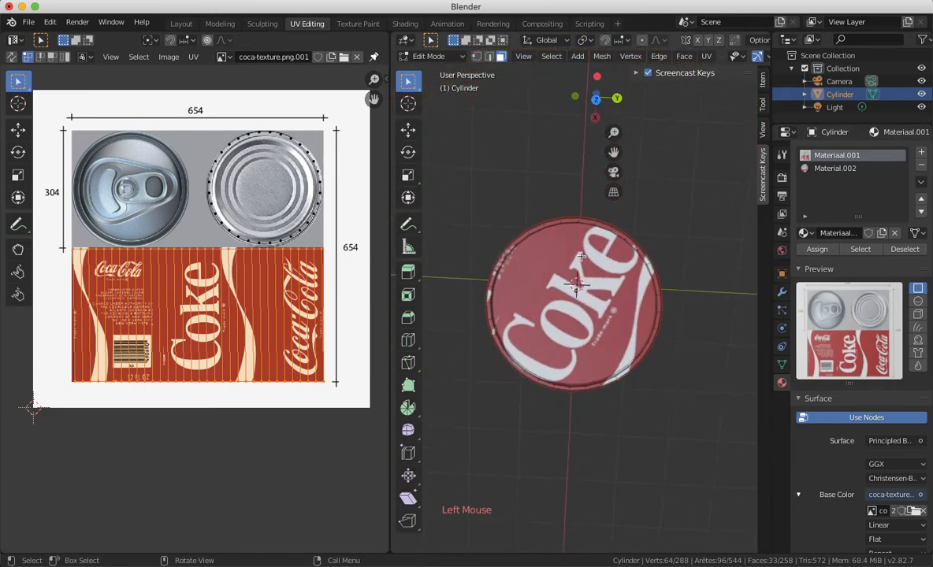
{"action": "scroll", "coordinate": [580, 256], "scroll_direction": "down", "scroll_amount": 8}
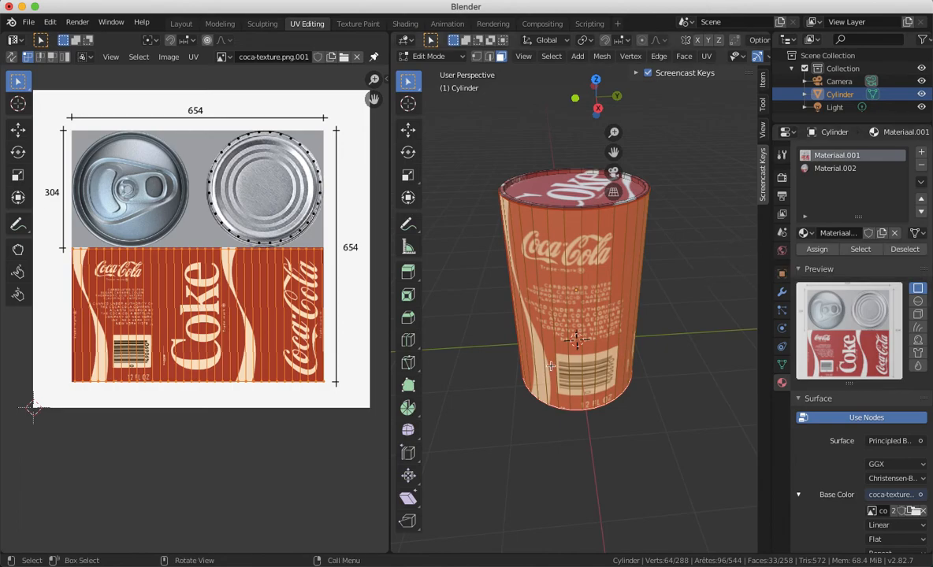
{"action": "middle_click_drag", "start_coordinate": [591, 349], "coordinate": [592, 344]}
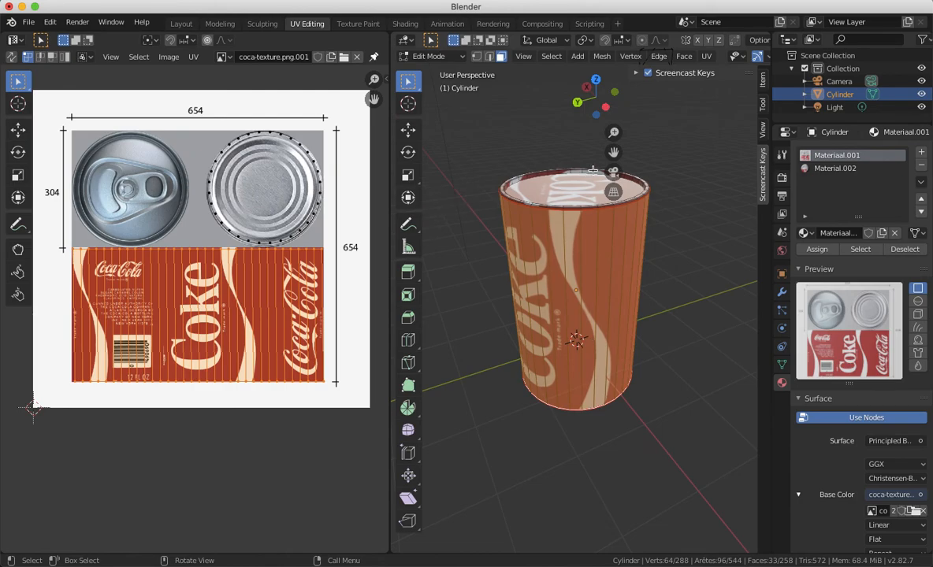
{"action": "scroll", "coordinate": [663, 43], "scroll_direction": "right", "scroll_amount": 1}
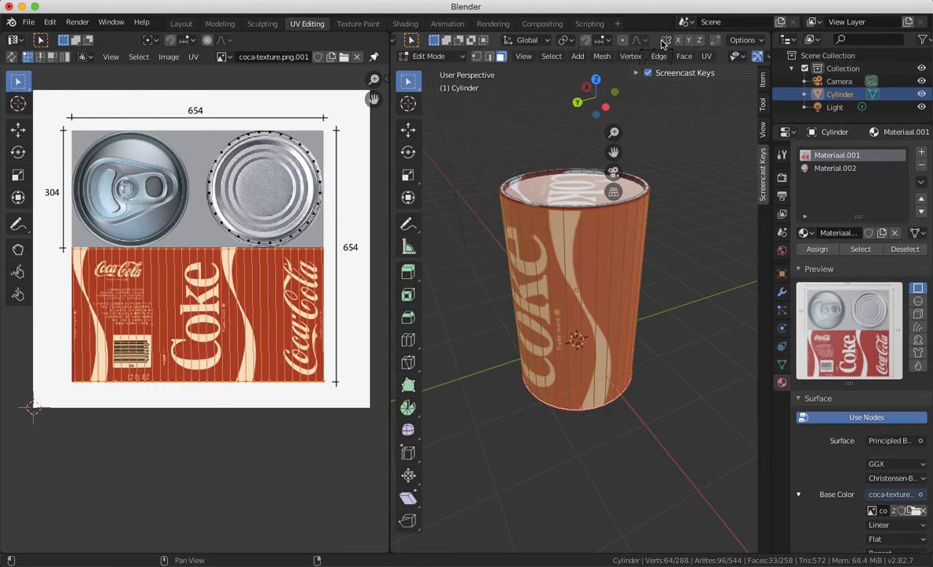